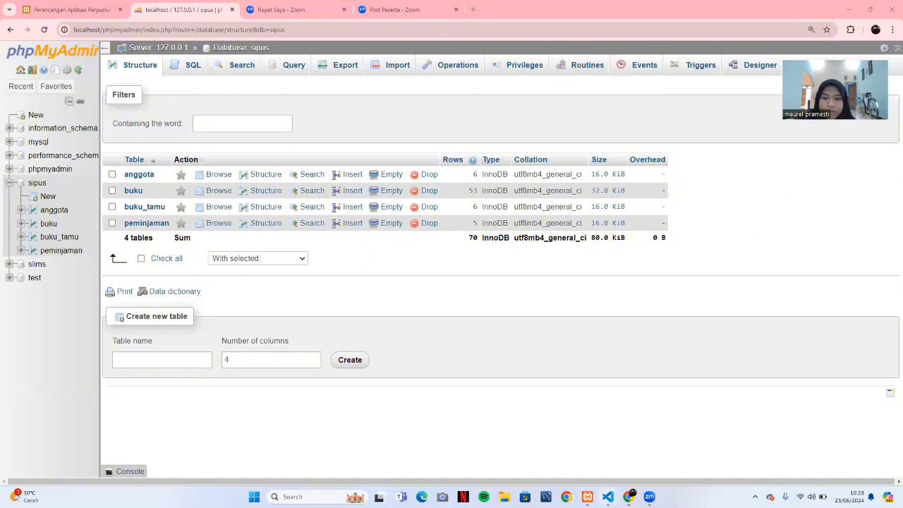
Bring up the entry_buku.php source code in VS Code.
left_click(608, 497)
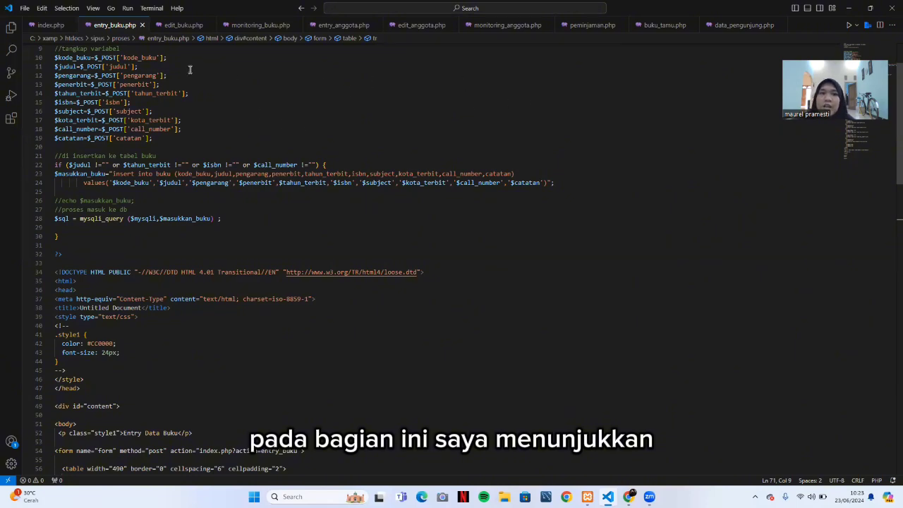
Look over entry_buku.php's buku insert code, then return to the Entry Data Buku page in Chrome.
scroll(106, 90, "up", 3)
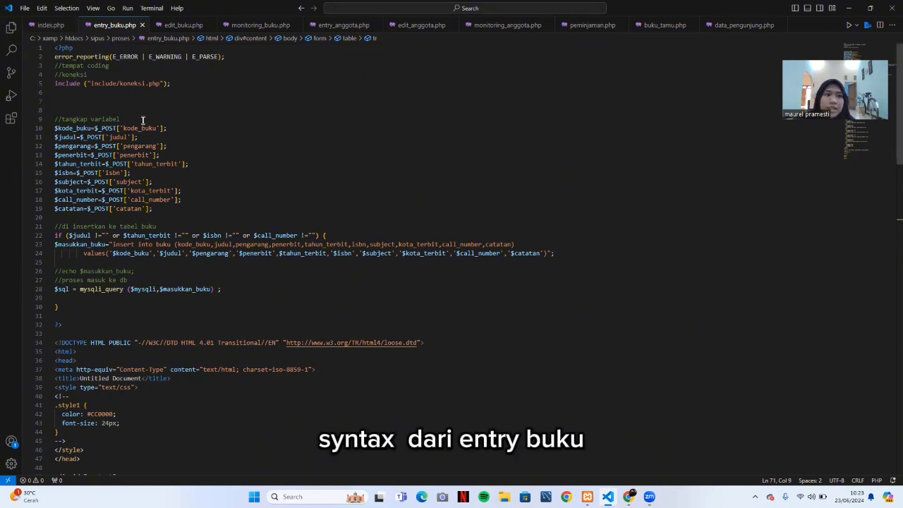
scroll(144, 121, "down", 2)
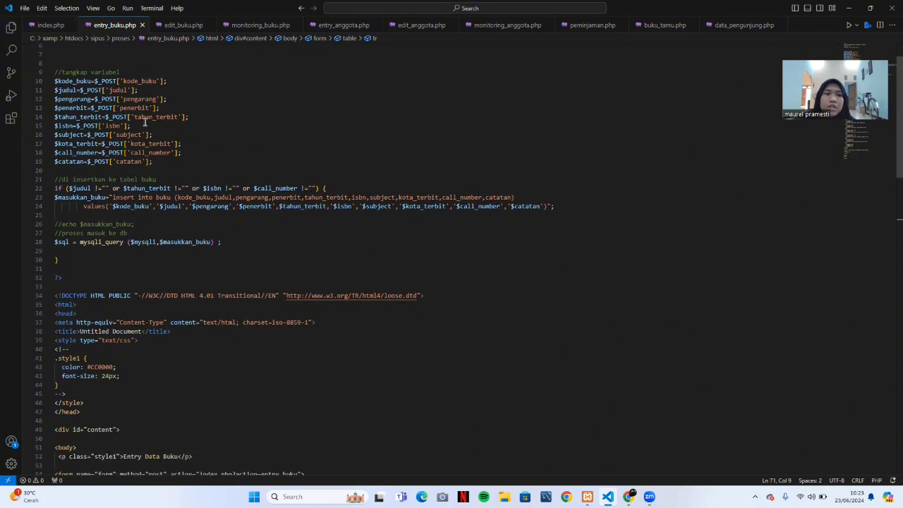
scroll(145, 122, "up", 2)
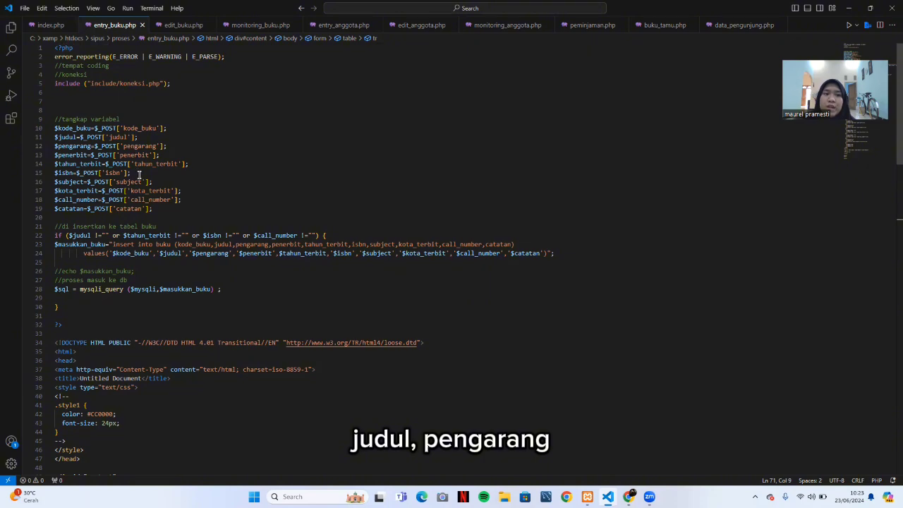
scroll(150, 191, "down", 7)
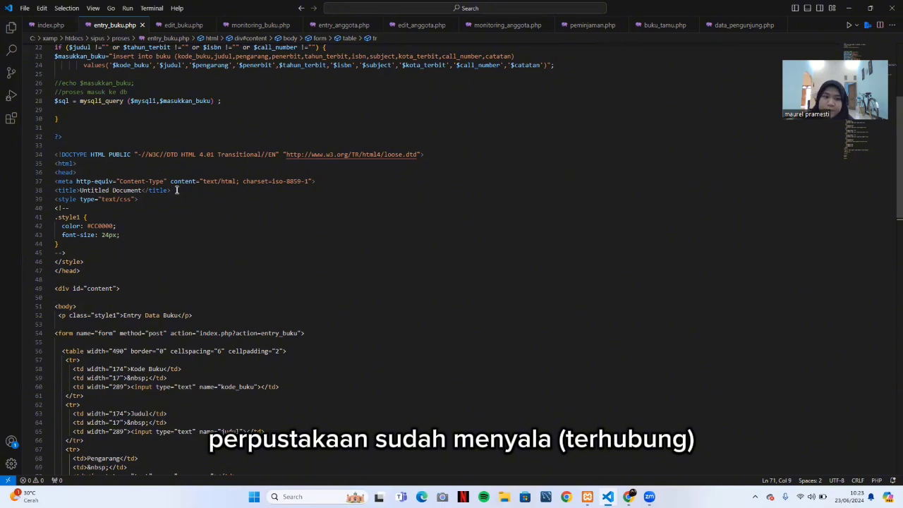
scroll(162, 265, "down", 10)
scroll(170, 260, "up", 15)
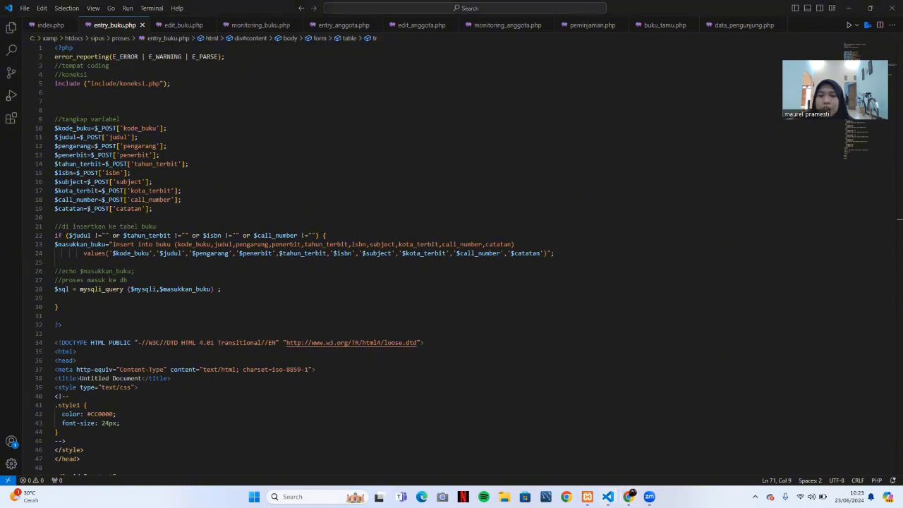
left_click(629, 496)
left_click(70, 8)
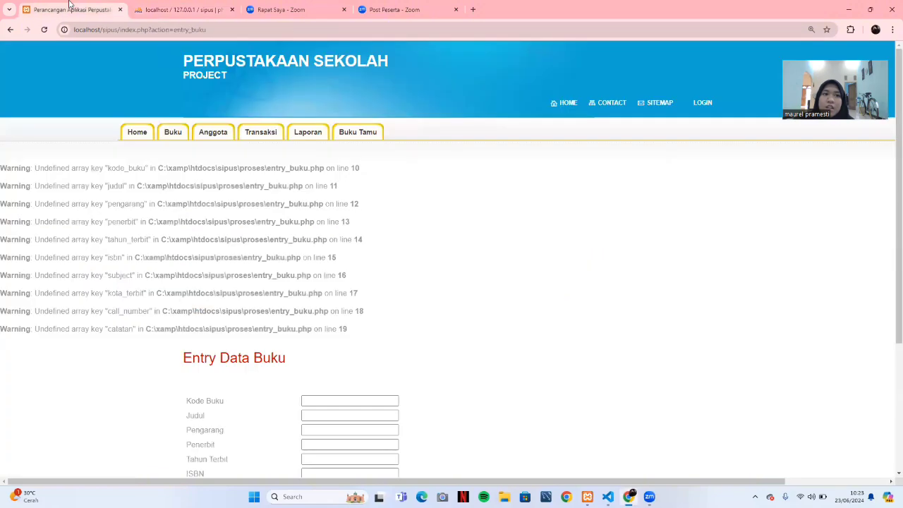
scroll(303, 227, "down", 3)
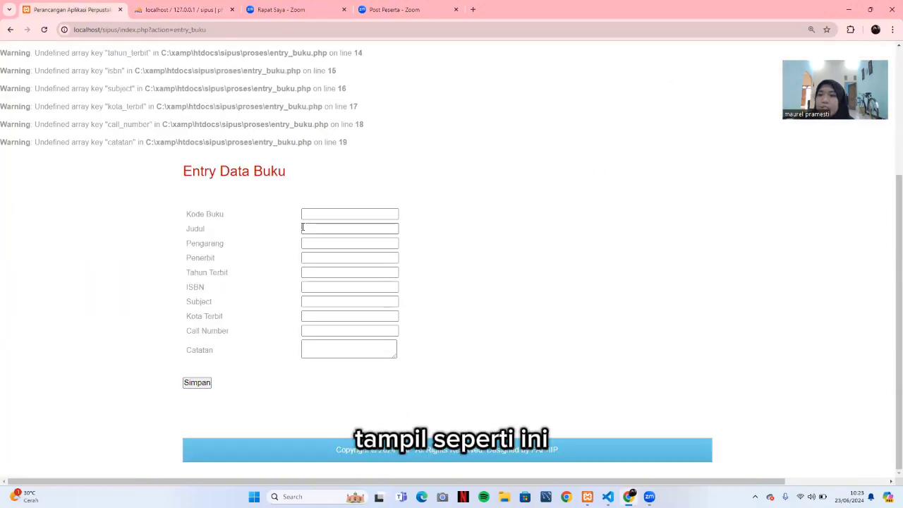
scroll(302, 228, "up", 3)
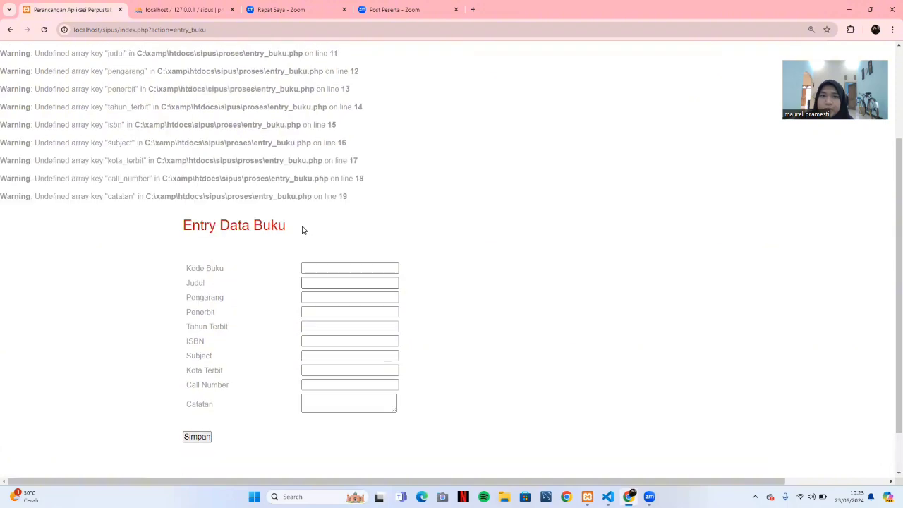
scroll(303, 228, "down", 3)
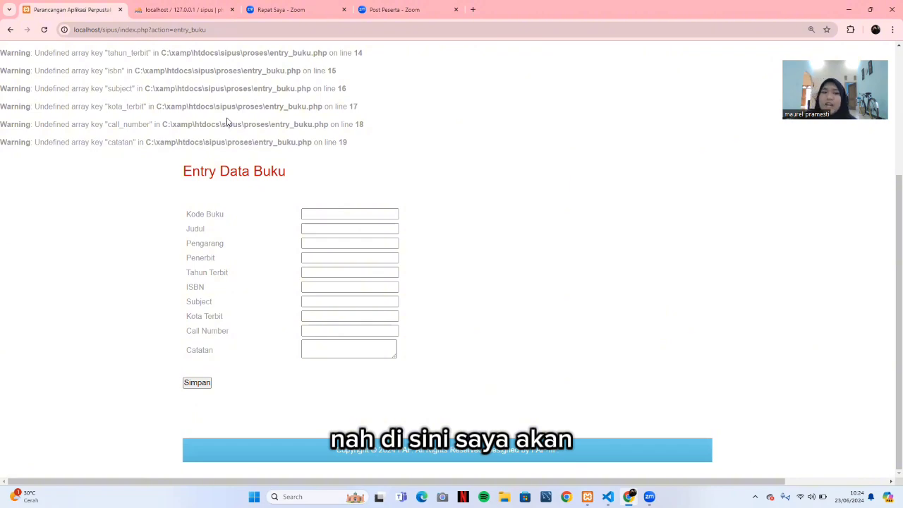
Enter Kode Buku TA650 and the title 'Gender dan Strategi Pengurus Utamanya di Indonesia'.
left_click(328, 214)
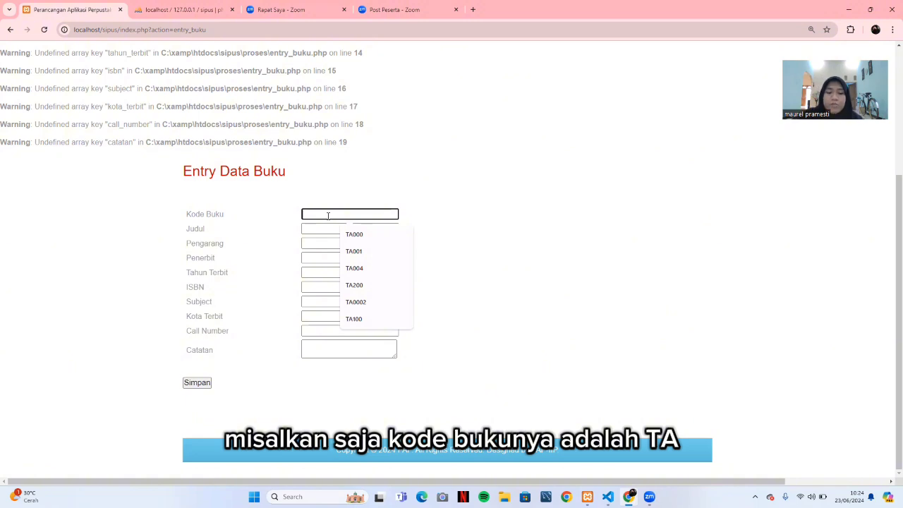
type("TA")
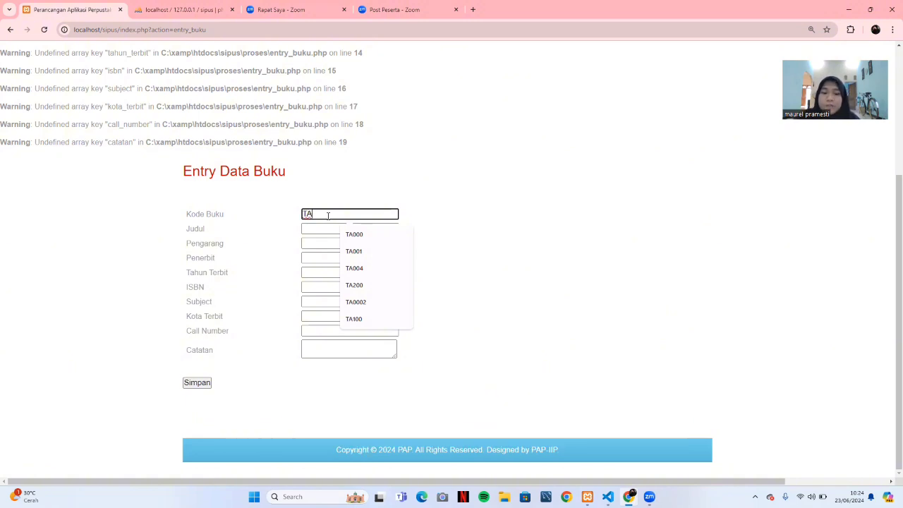
type("6")
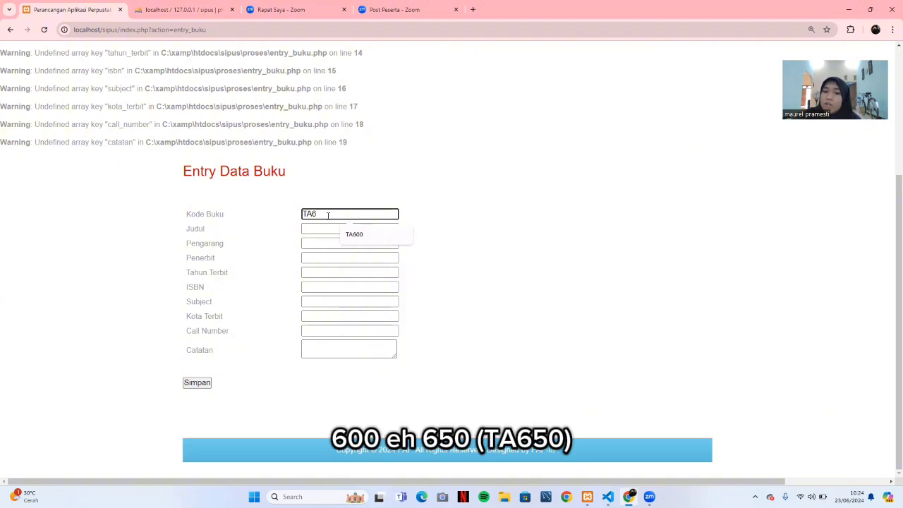
type("50")
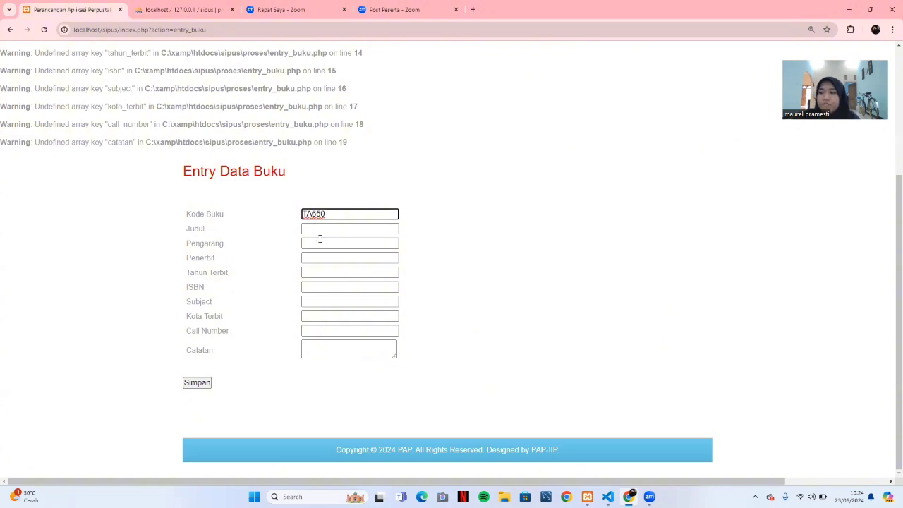
left_click(329, 229)
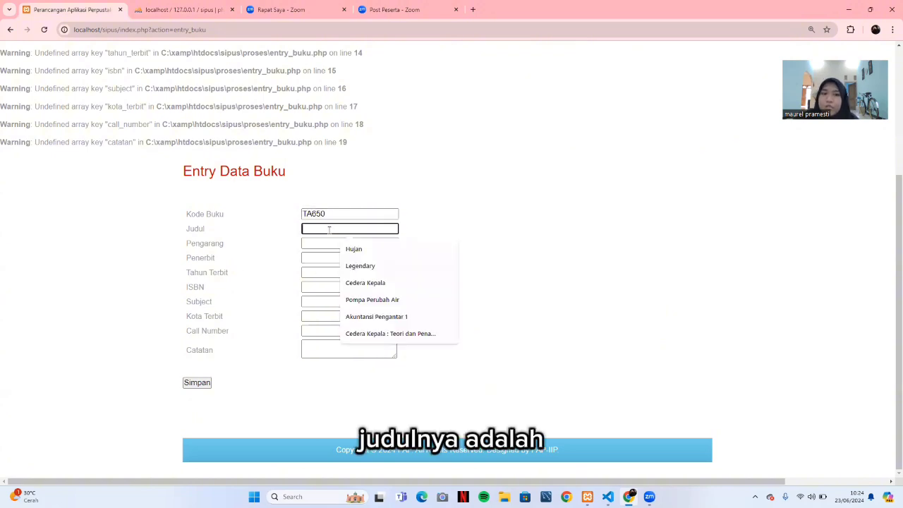
type("Ge")
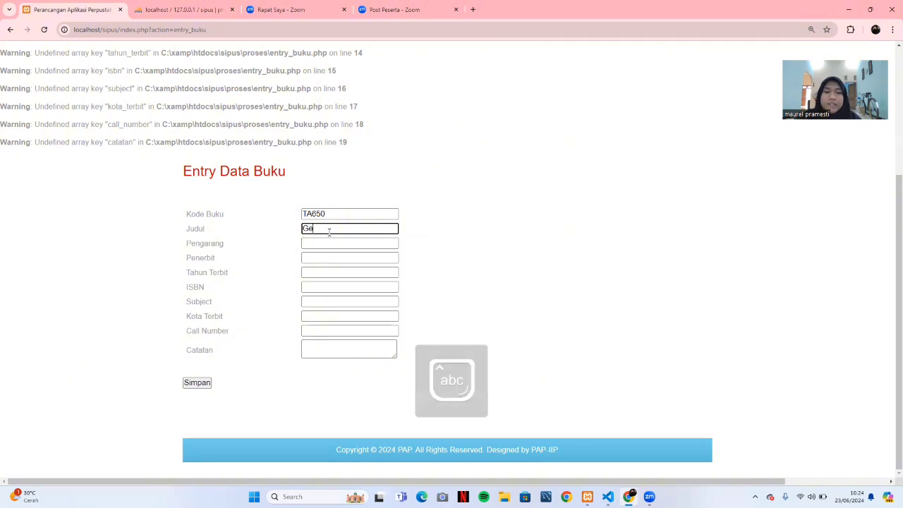
type("nder da")
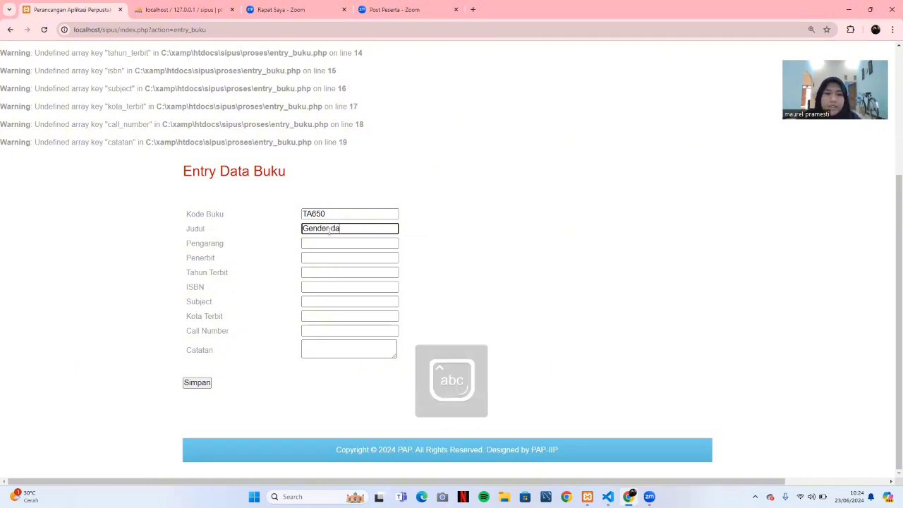
type("n Dtrateg")
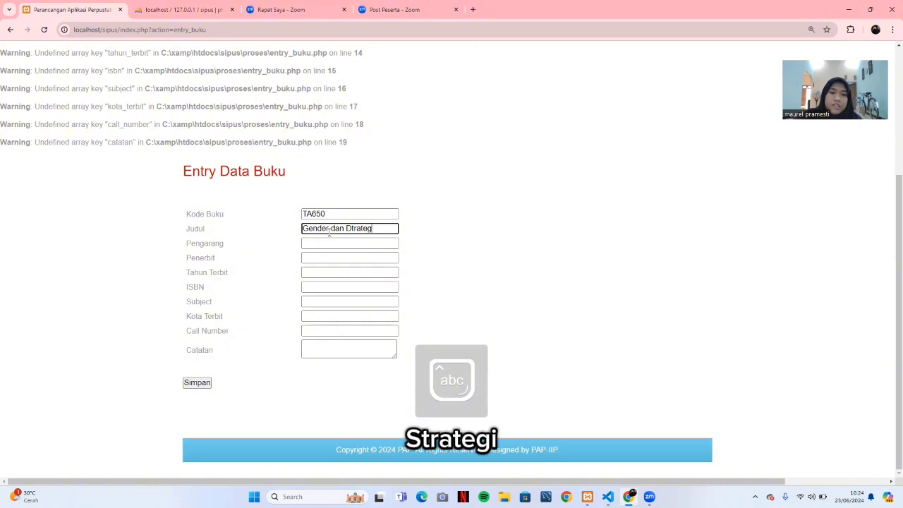
key("BackSpace")
key("BackSpace")
key("BackSpace")
key("BackSpace")
key("BackSpace")
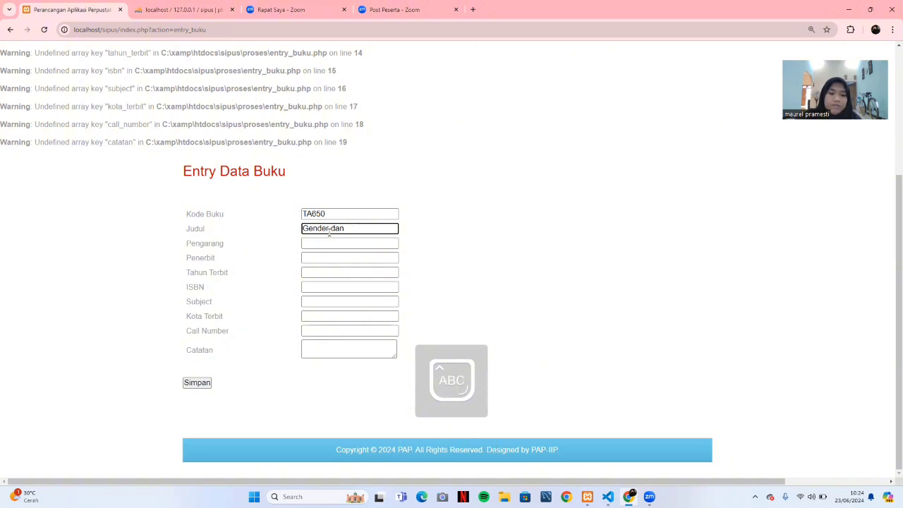
type("Strategi")
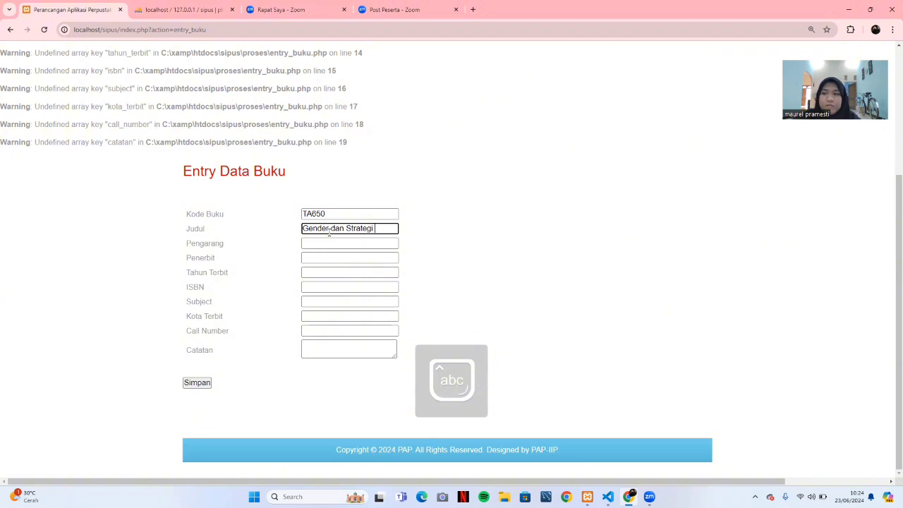
key("Caps_Lock")
type("P")
key("Caps_Lock")
type("engurus")
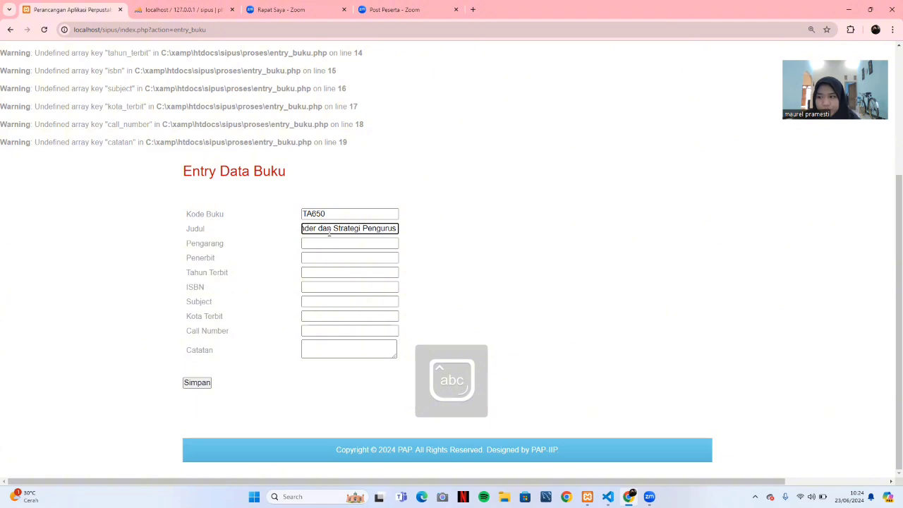
type(" Utamanya")
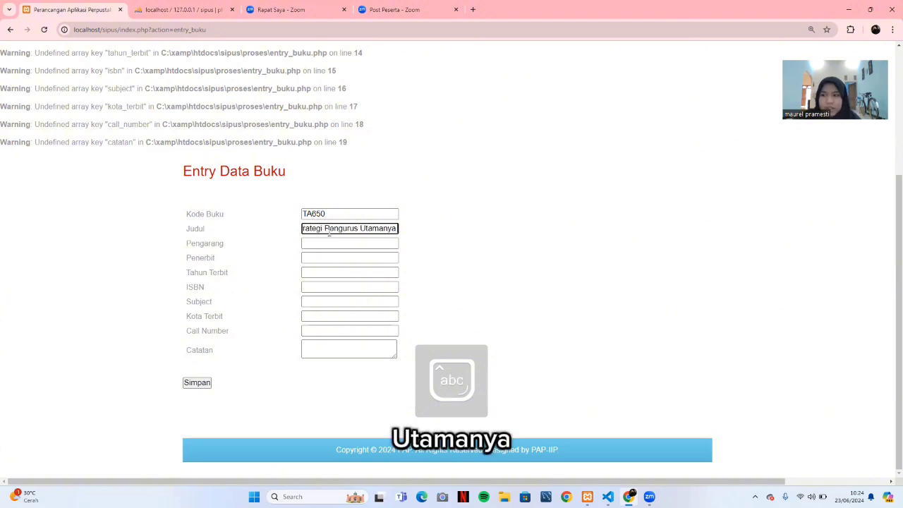
type(" di In")
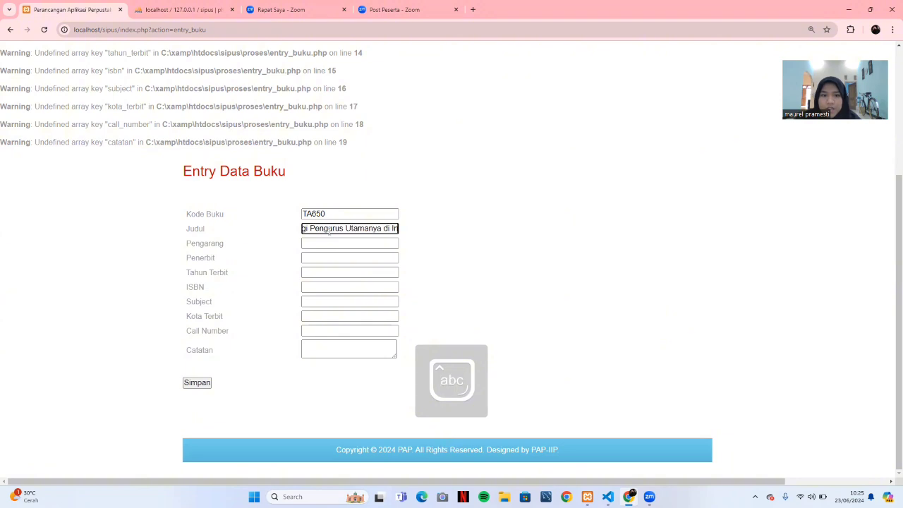
type("donesia")
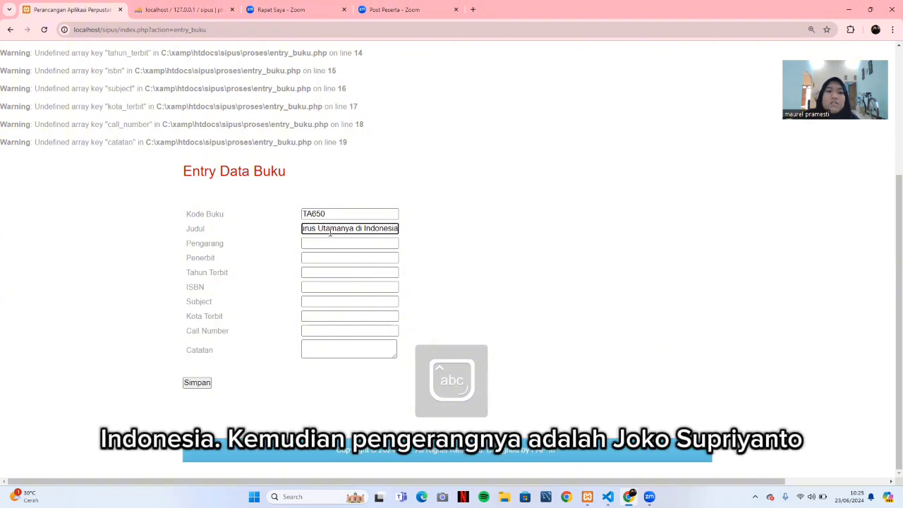
Fill in author Joko Supriyanto, publisher Pustaka Pelajar and publication year 2008.
left_click(334, 244)
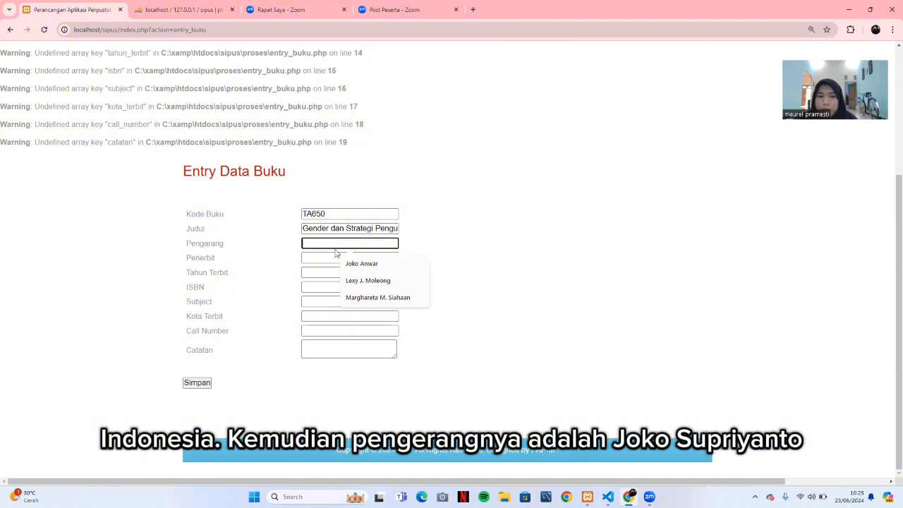
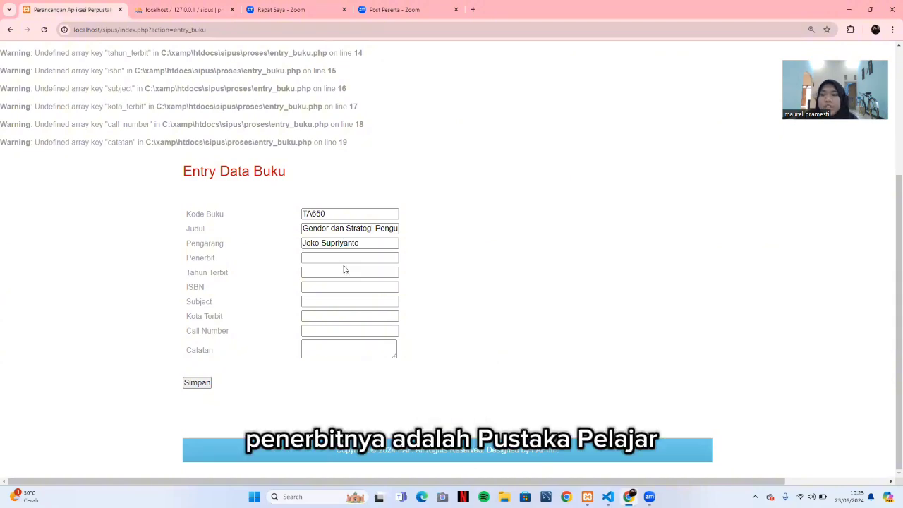
left_click(345, 267)
left_click(333, 258)
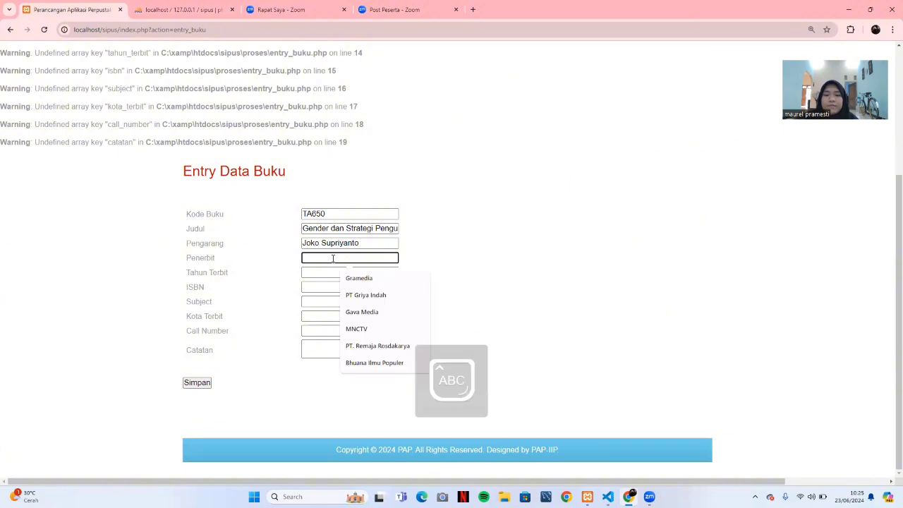
type("Pustaka Pelajar")
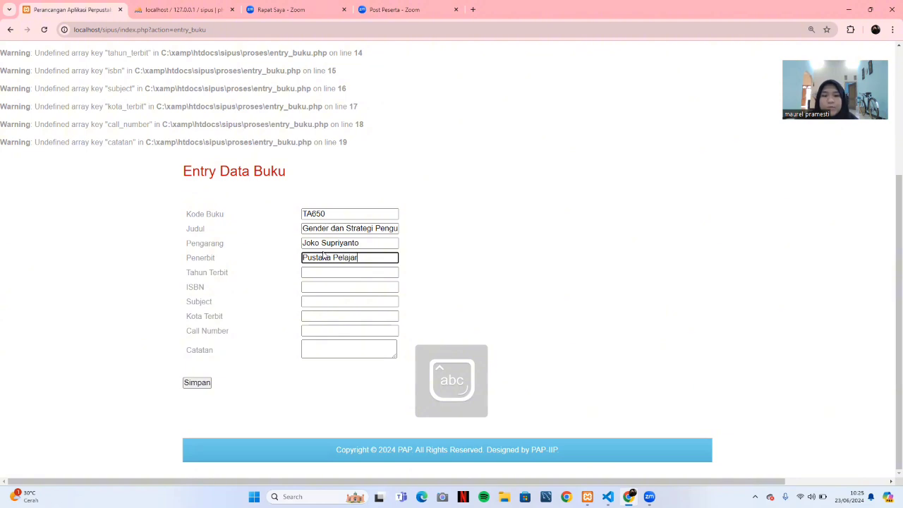
left_click(331, 272)
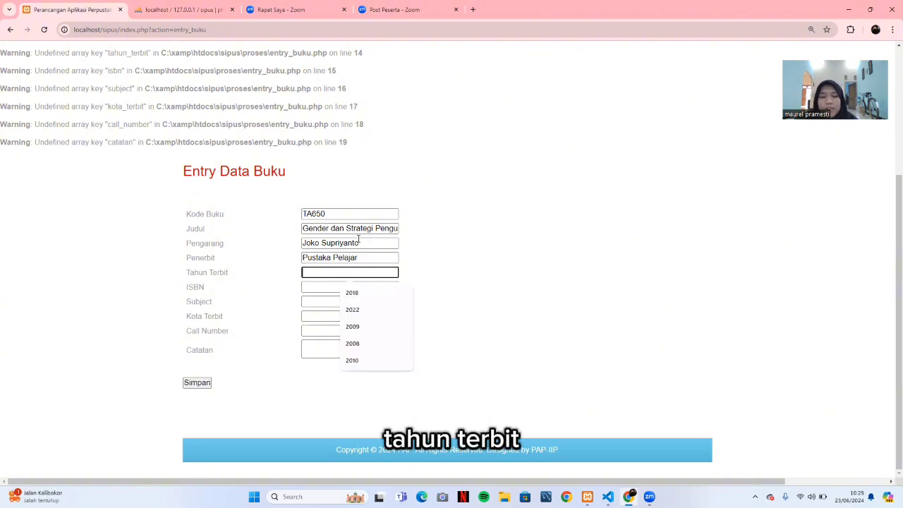
type("2008")
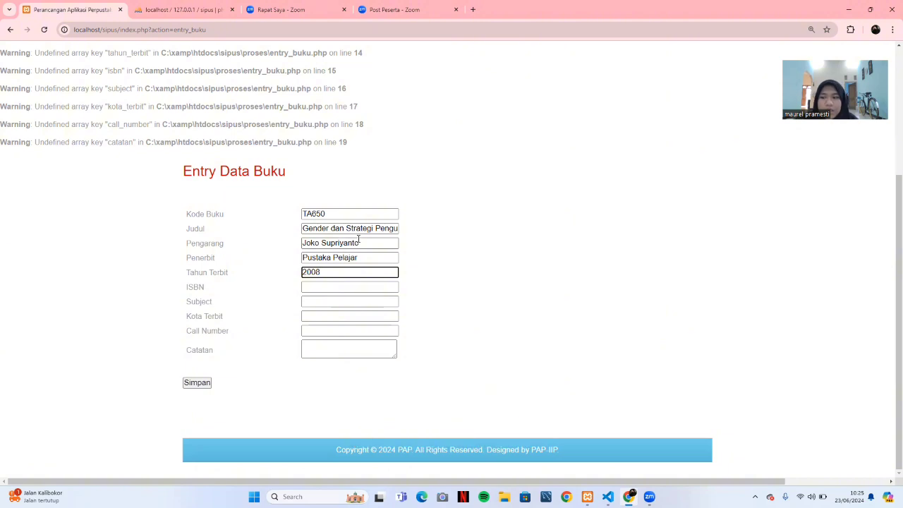
Enter the ISBN, subject Gender Identity, and city Yogyakarta from the suggestion.
left_click(351, 285)
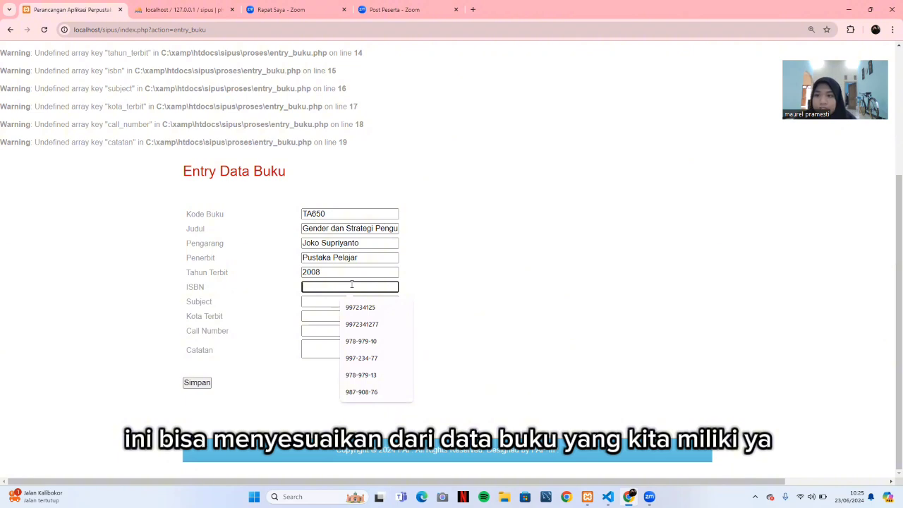
type("978")
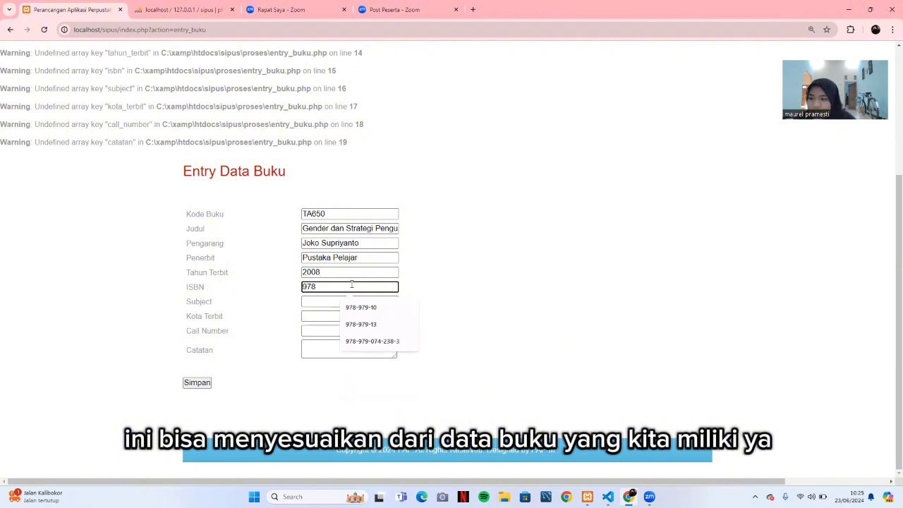
type("-602")
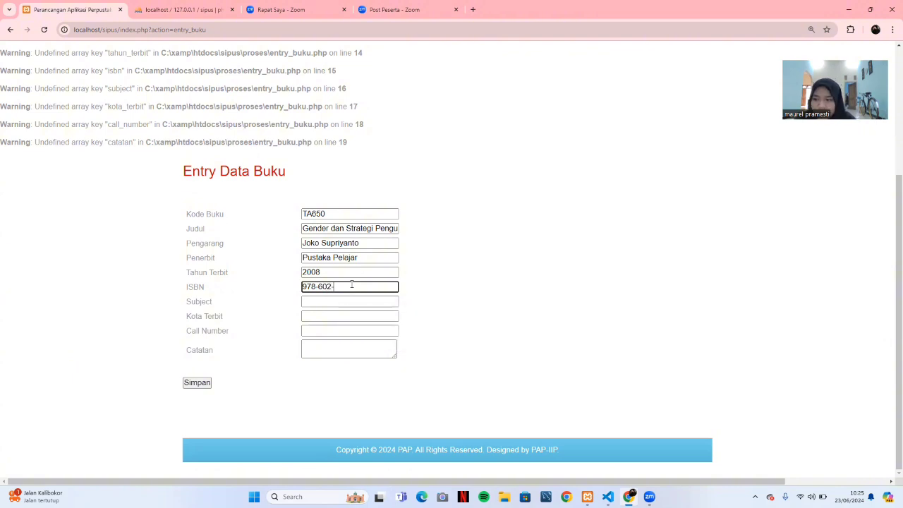
type("-8300")
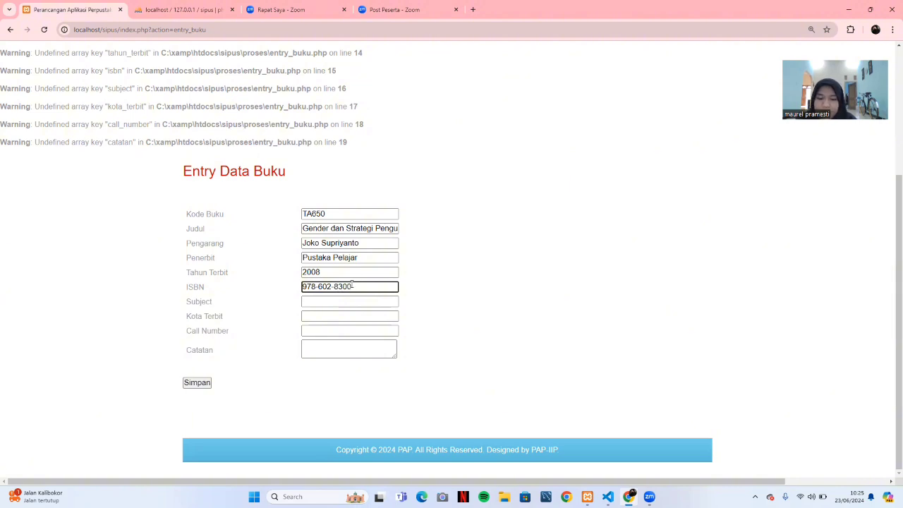
type("-48-3")
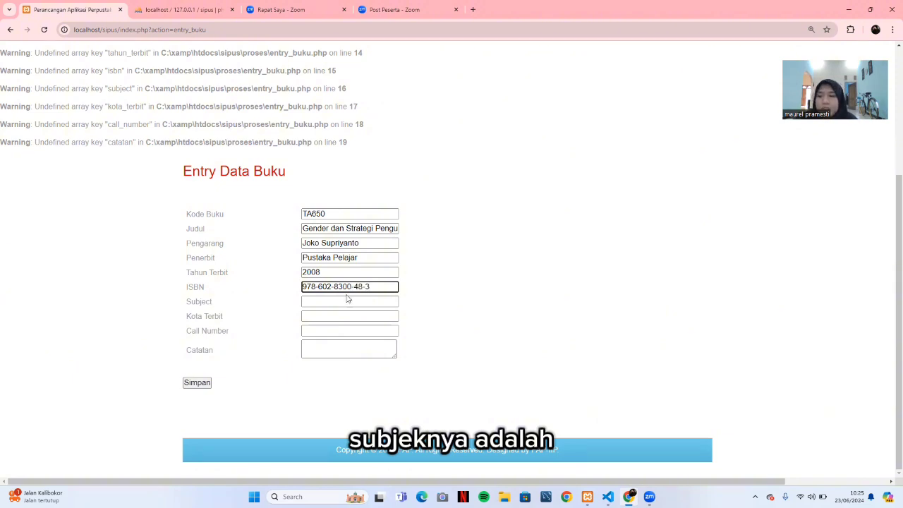
left_click(372, 302)
type("G")
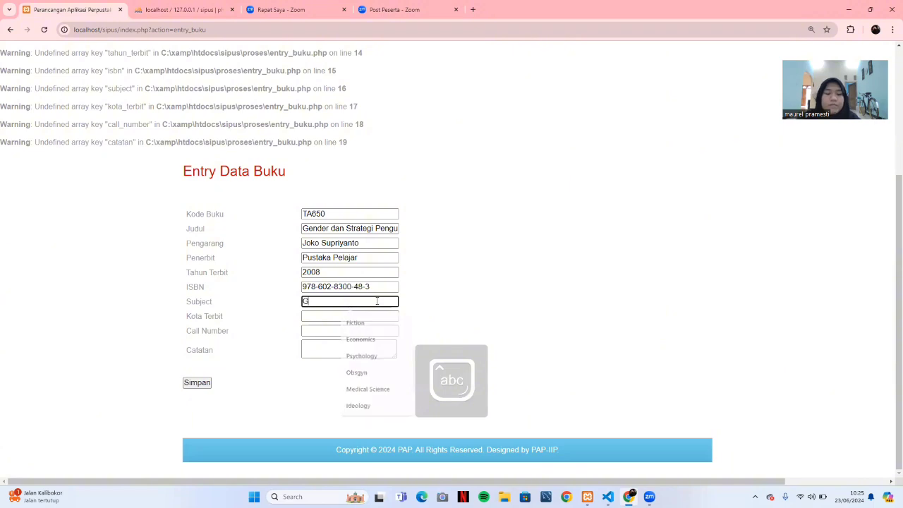
type("ender I")
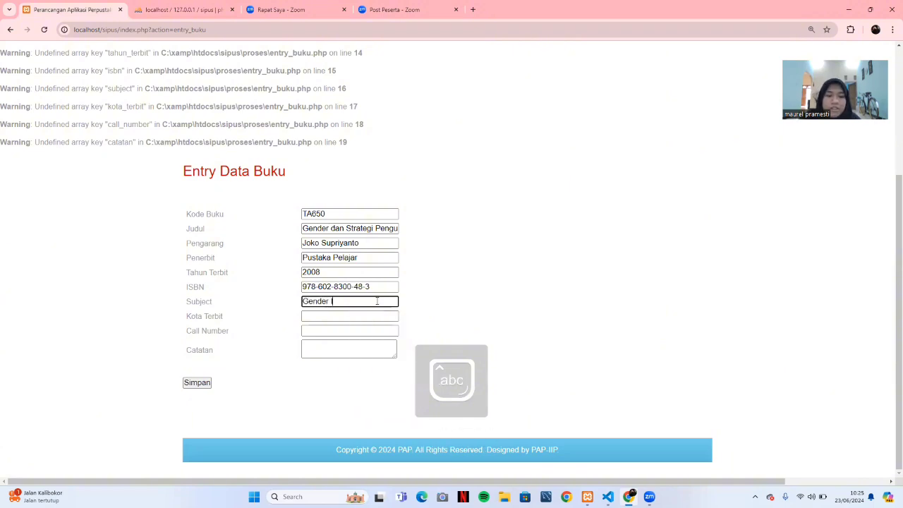
type("denti")
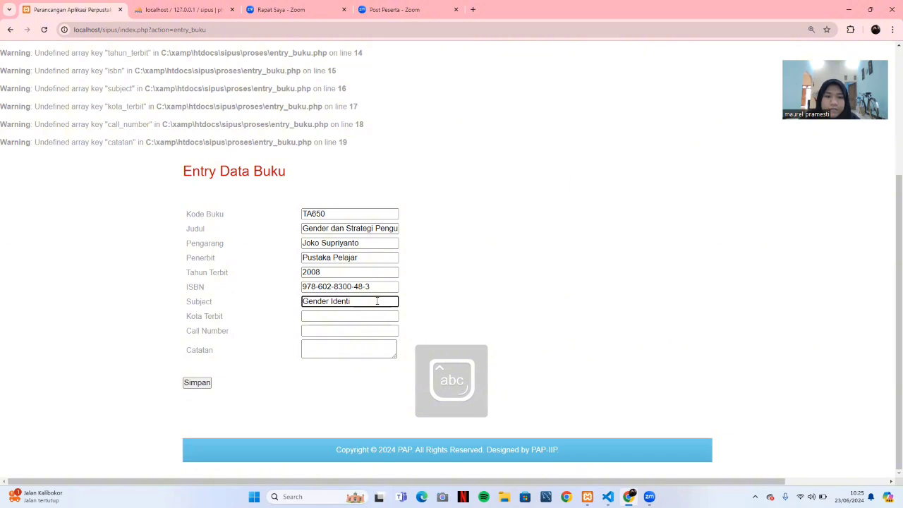
type("ty")
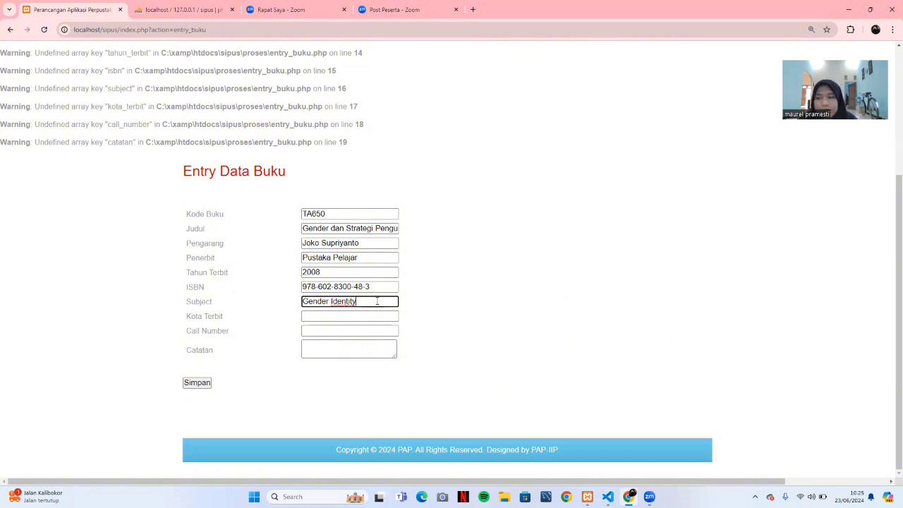
left_click(364, 315)
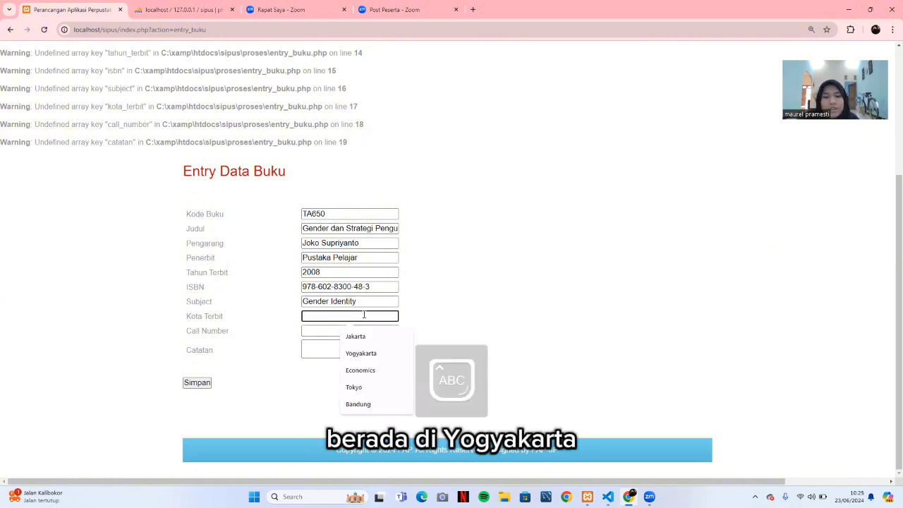
type("Y")
left_click(374, 337)
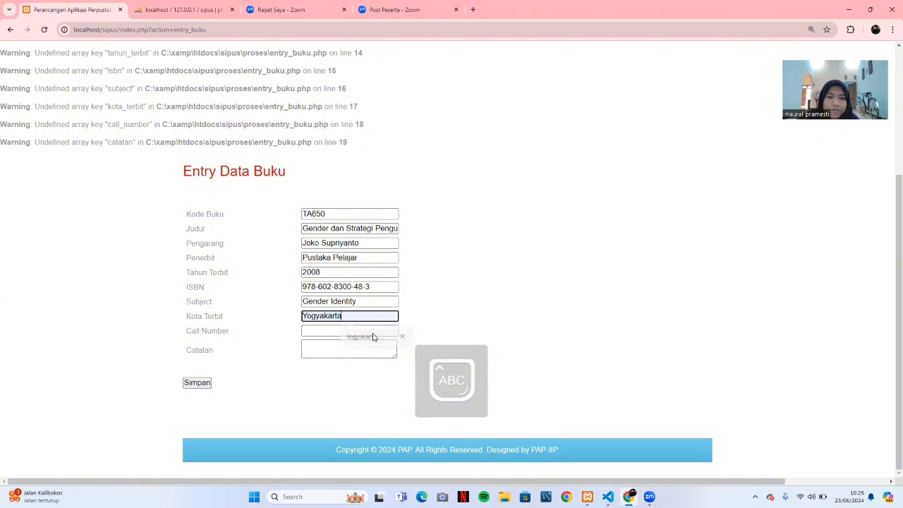
Enter call number 305.4 SUP g and save the book record.
left_click(363, 329)
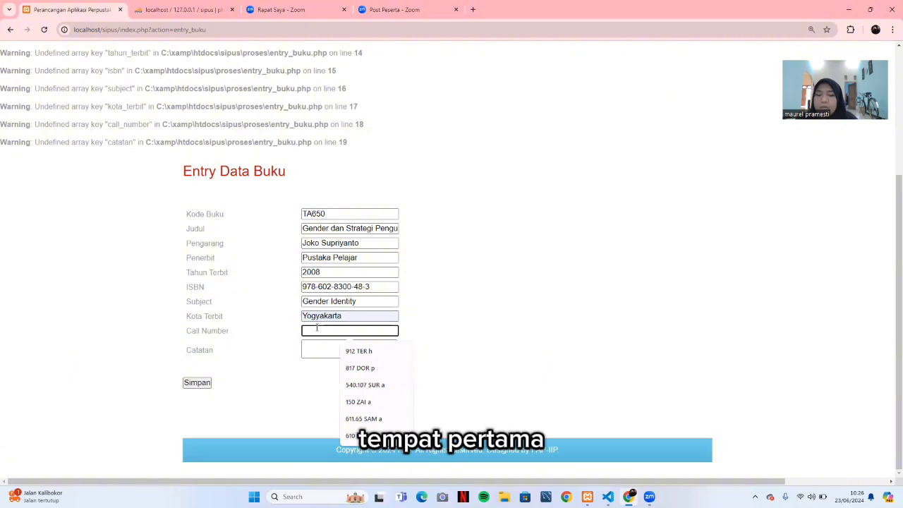
type("305")
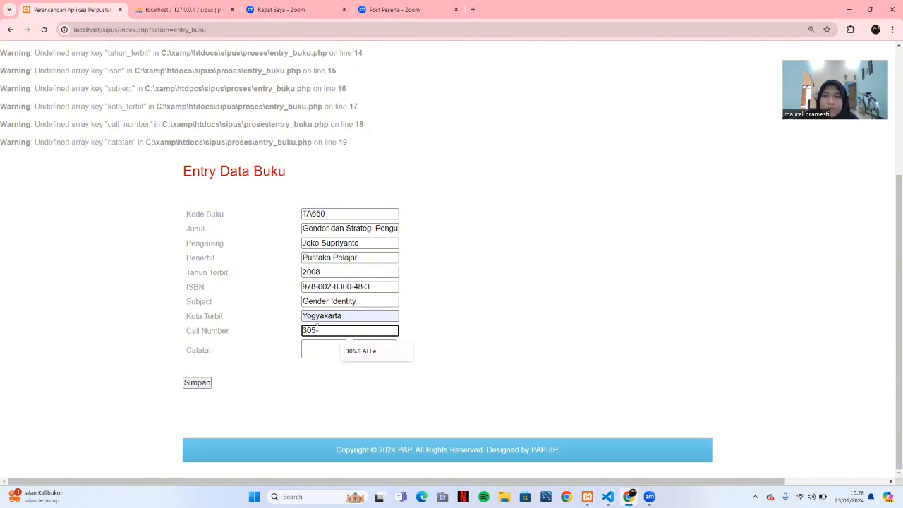
type(".4")
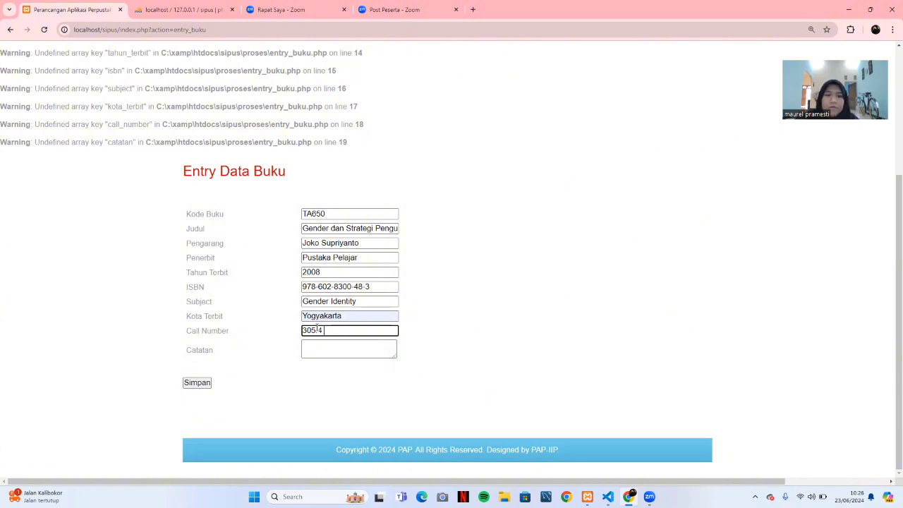
key("Caps_Lock")
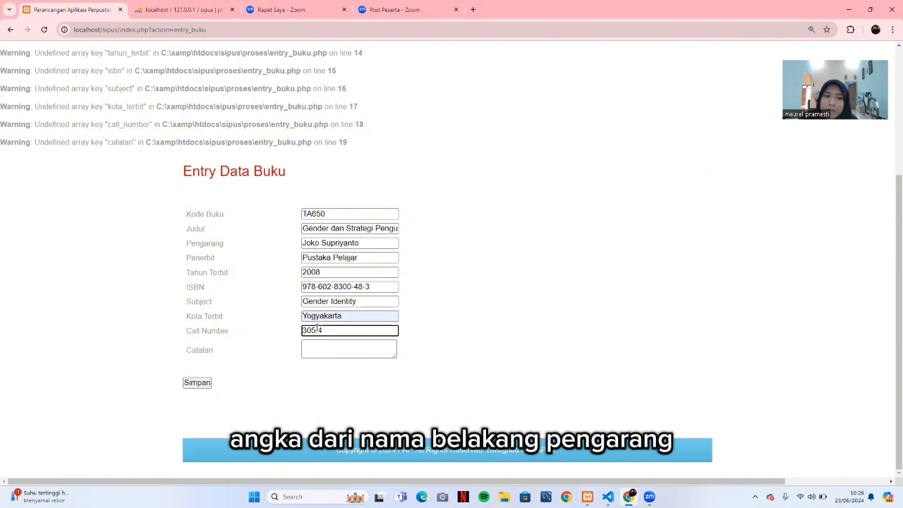
type("su")
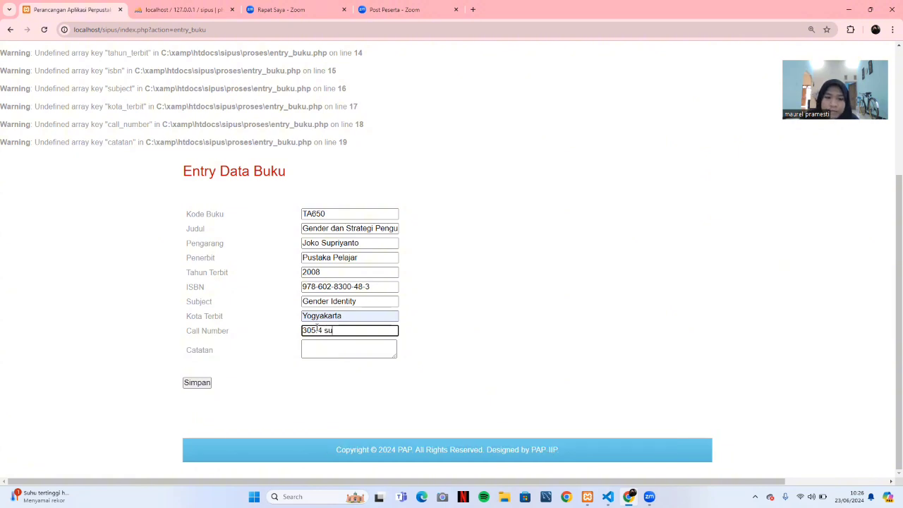
key("BackSpace")
key("BackSpace")
key("Caps_Lock")
type("S")
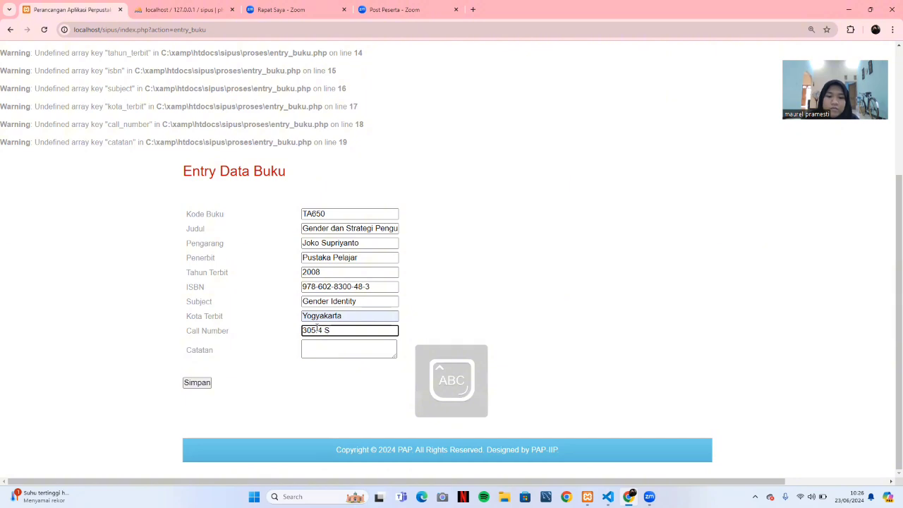
type("UP")
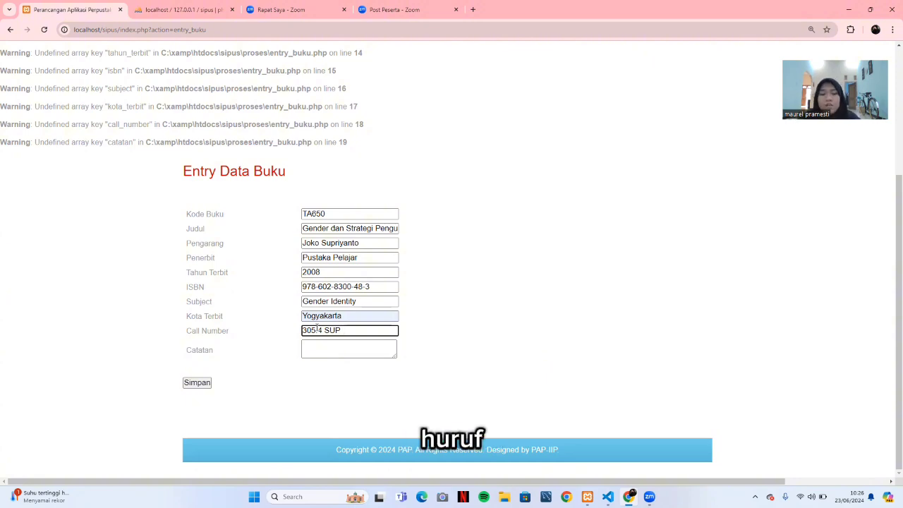
type("g")
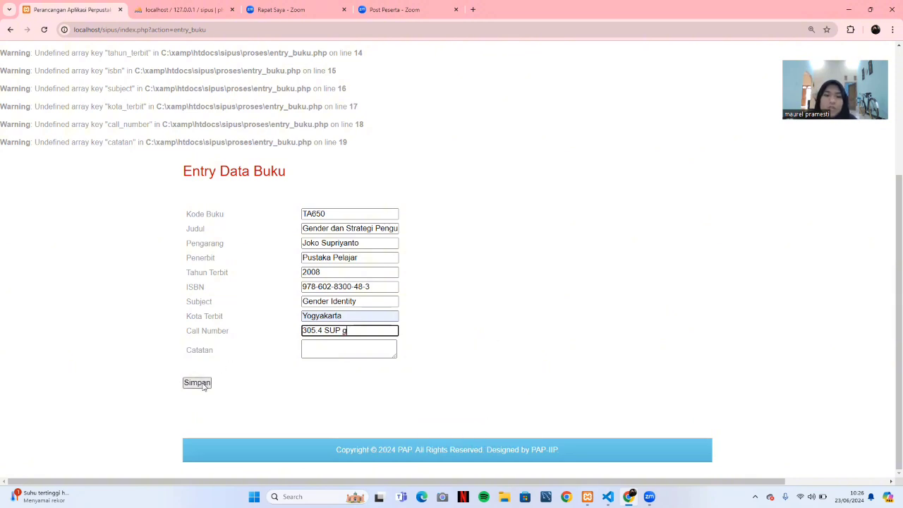
left_click(203, 385)
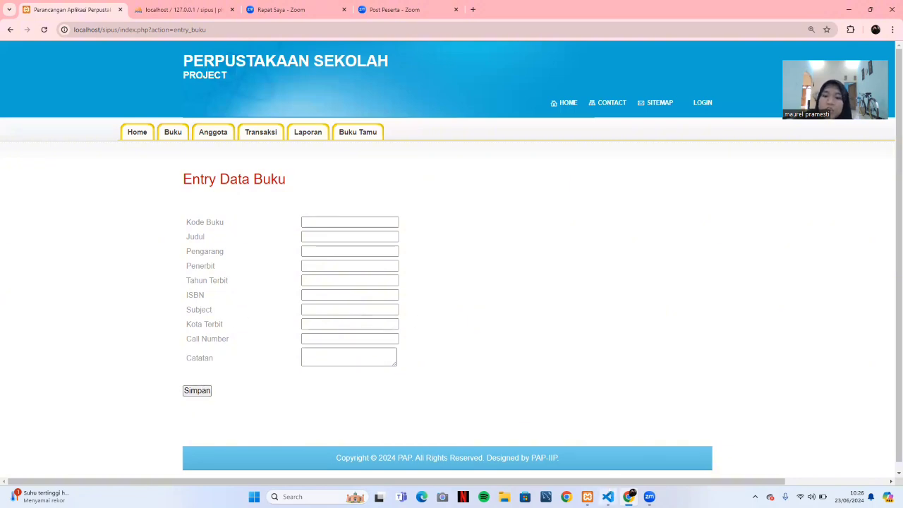
Open monitoring_buku.php in VS Code and scroll through its delete, update and listing code.
left_click(608, 496)
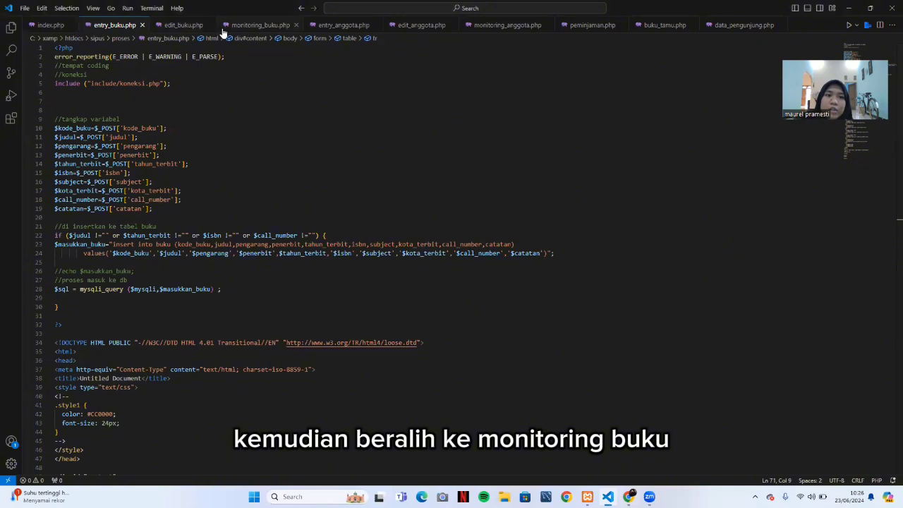
left_click(255, 25)
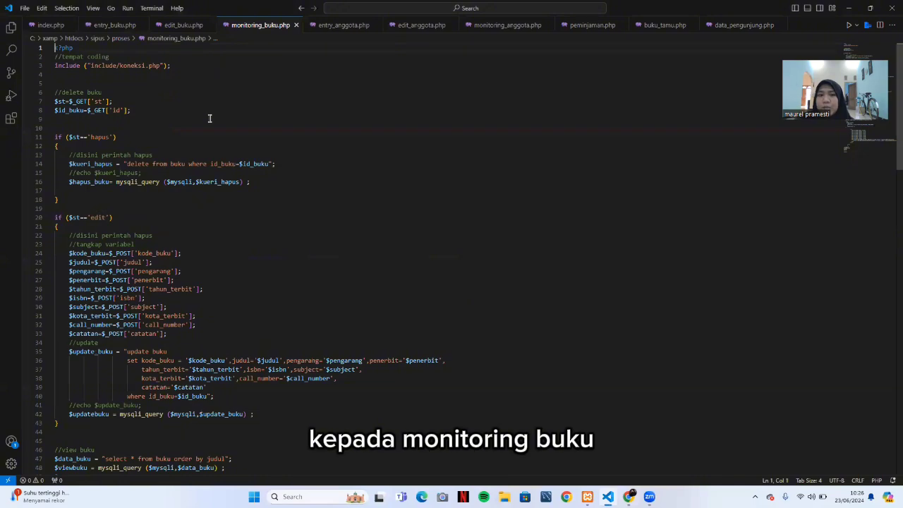
scroll(210, 117, "down", 4)
scroll(210, 118, "up", 4)
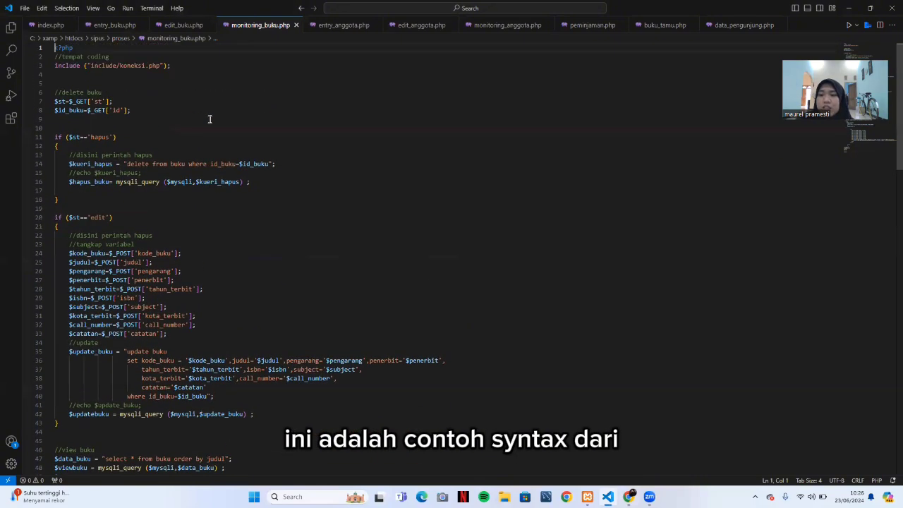
scroll(209, 118, "down", 2)
scroll(209, 119, "up", 2)
scroll(215, 115, "down", 5)
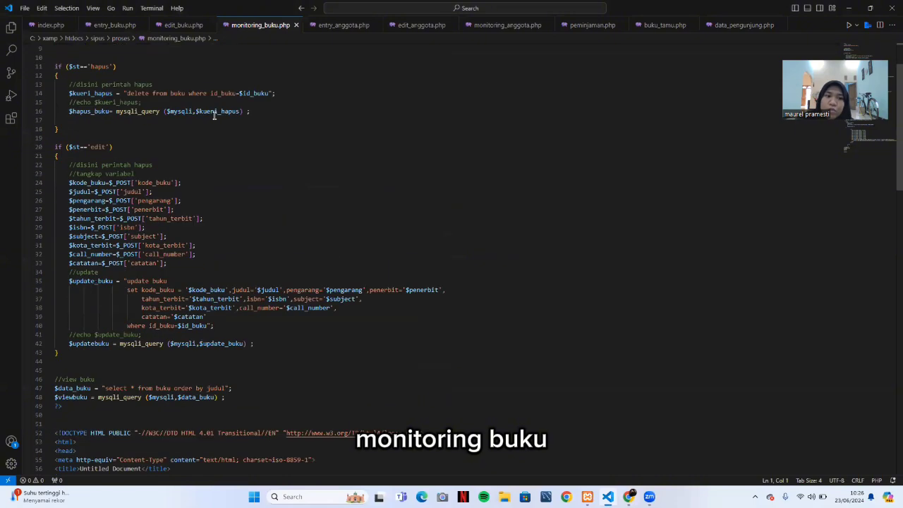
scroll(215, 115, "down", 1)
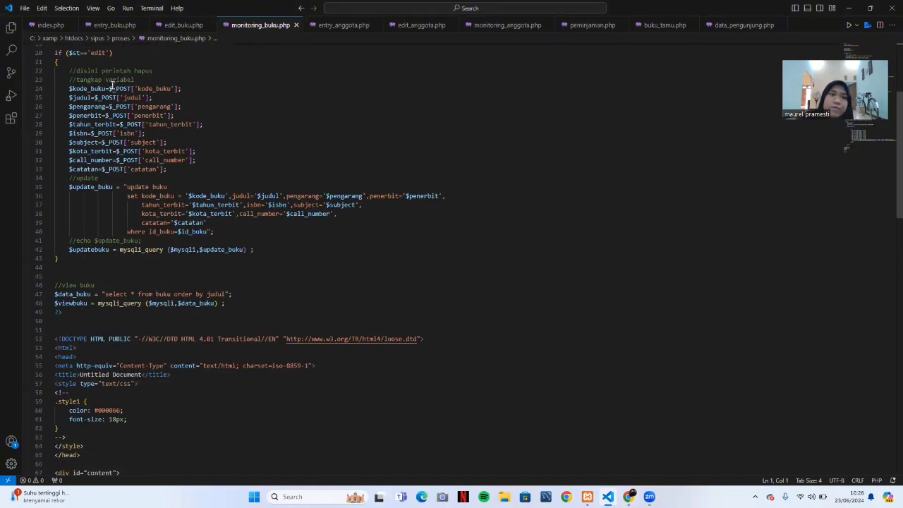
scroll(112, 85, "down", 18)
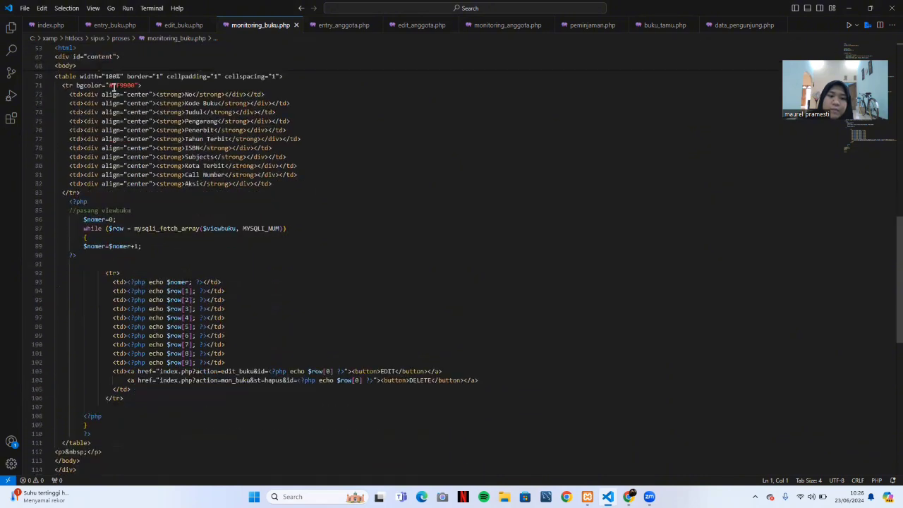
scroll(111, 85, "down", 6)
scroll(113, 87, "up", 20)
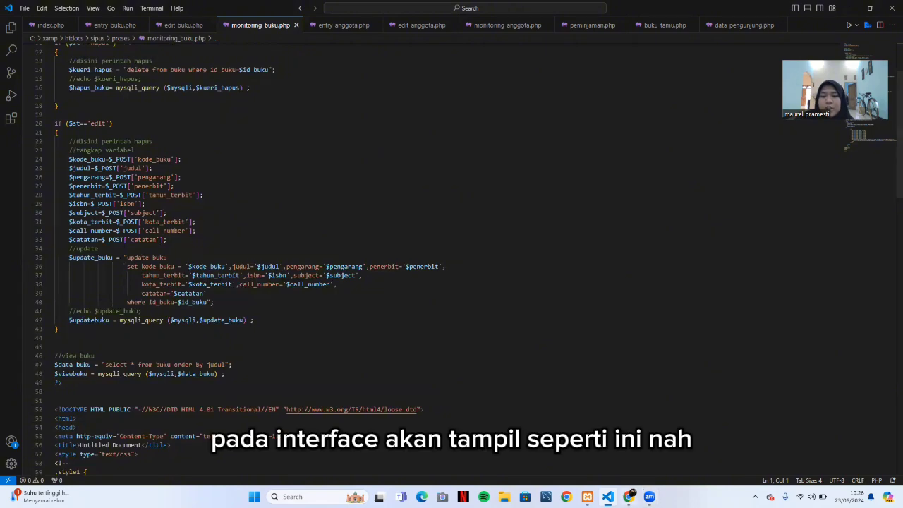
Open the Monitoring Data Buku list and scroll down through all entered books.
left_click(628, 497)
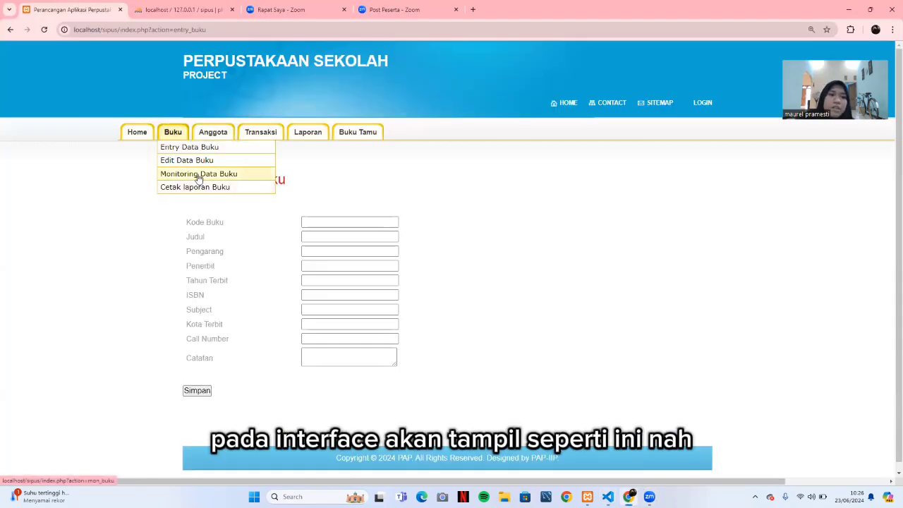
left_click(197, 175)
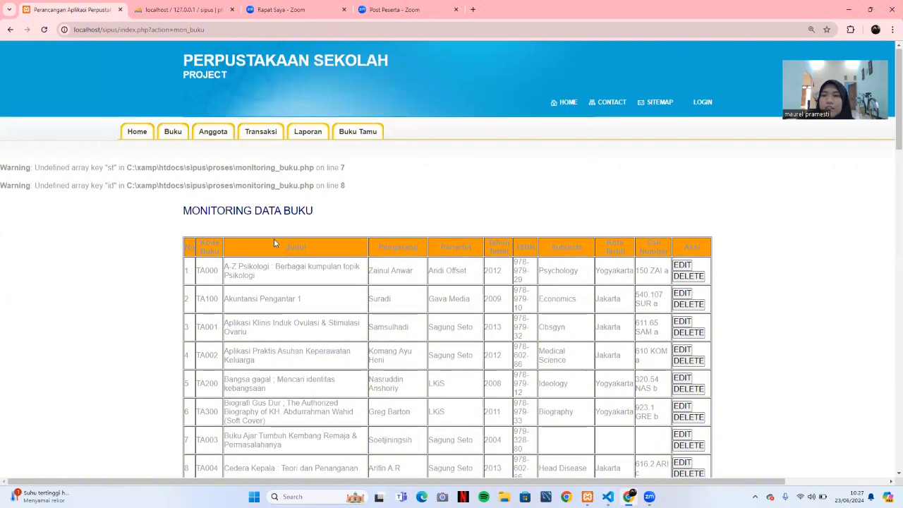
scroll(273, 240, "down", 2)
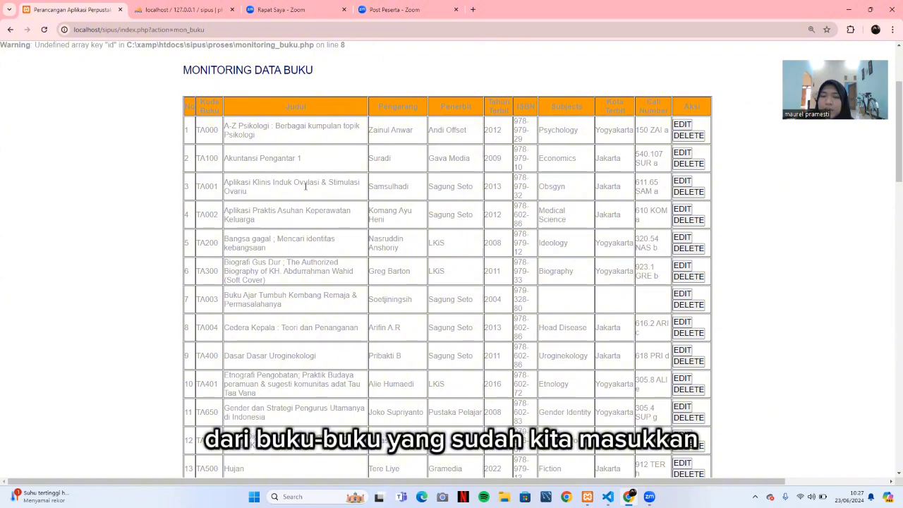
scroll(306, 186, "down", 7)
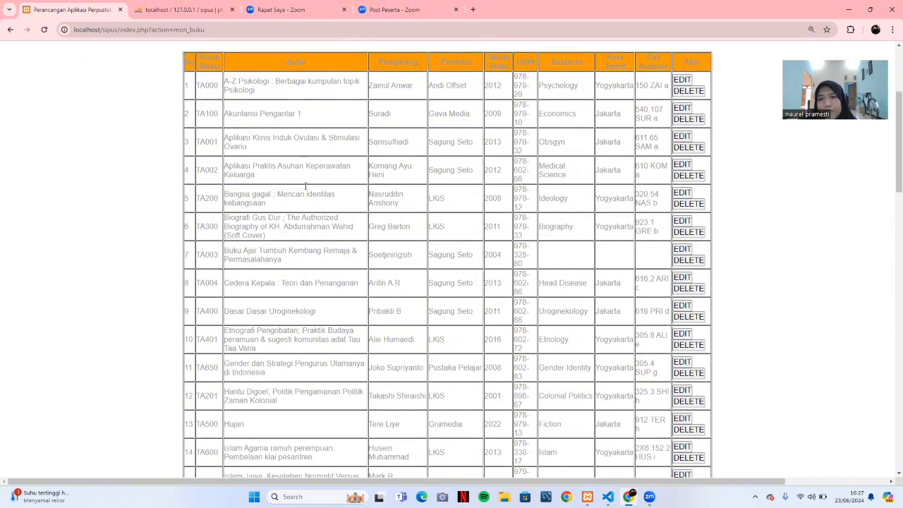
scroll(306, 187, "down", 4)
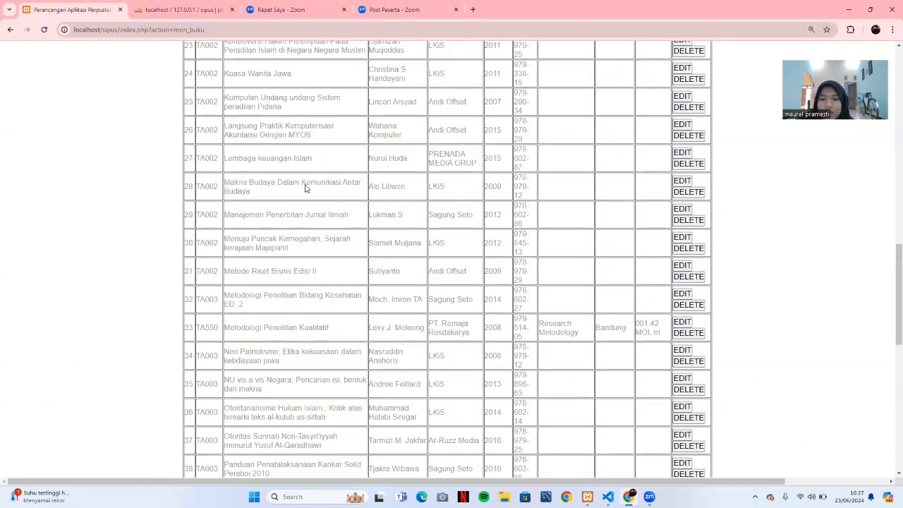
scroll(305, 187, "down", 6)
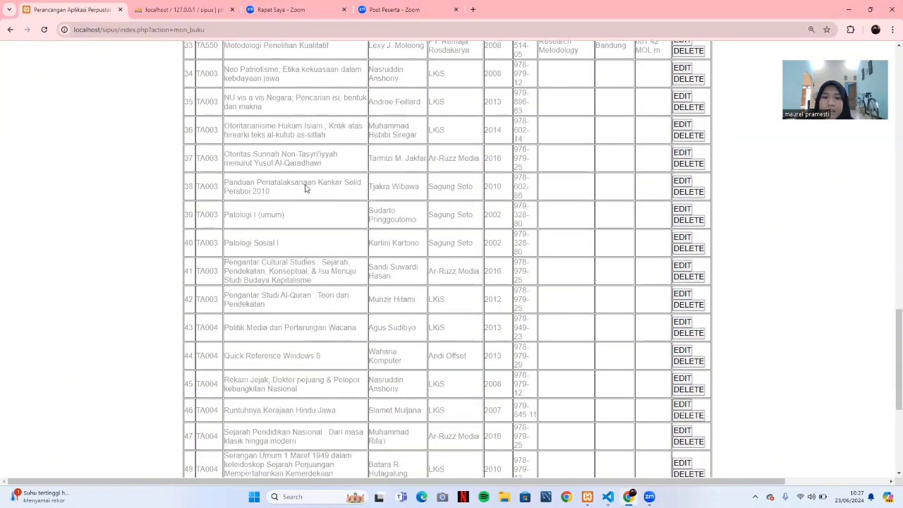
Scroll back through the book list, then bring up monitoring_buku.php in VS Code.
scroll(306, 187, "up", 12)
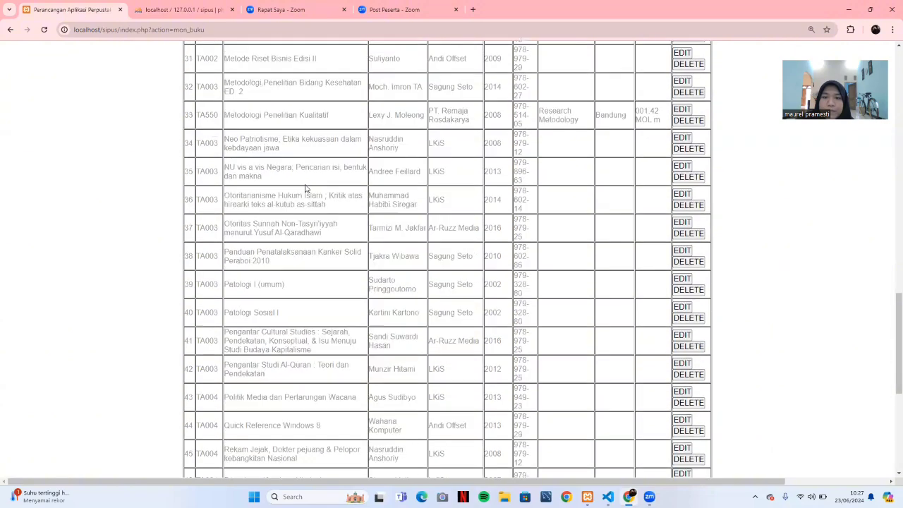
scroll(306, 187, "up", 5)
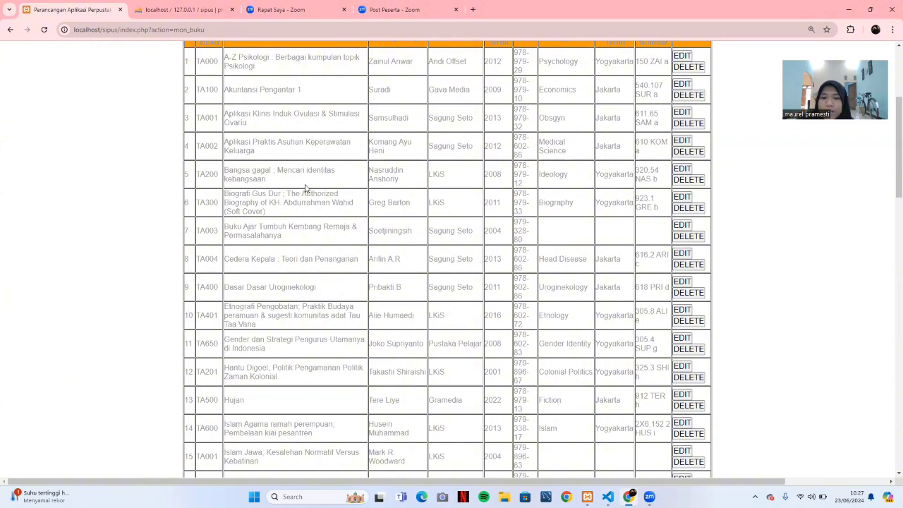
scroll(273, 217, "up", 1)
scroll(273, 216, "up", 2)
scroll(273, 217, "down", 2)
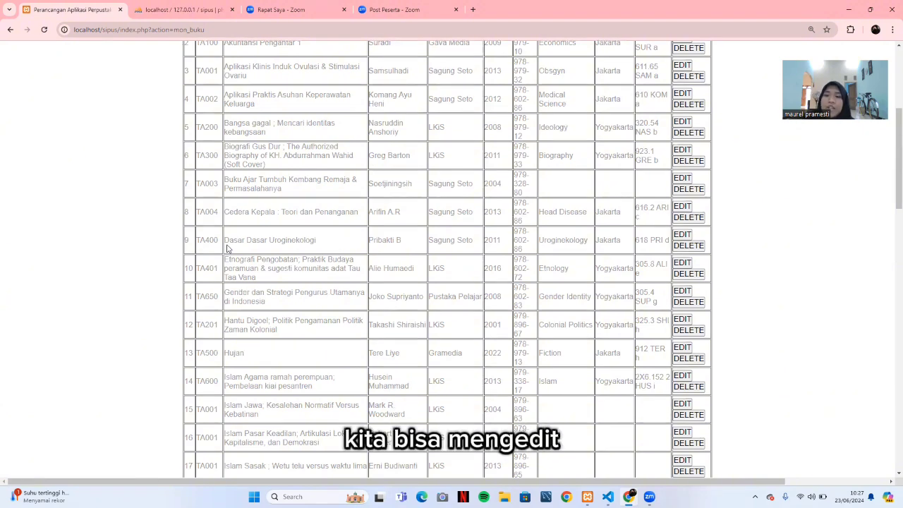
scroll(367, 242, "up", 4)
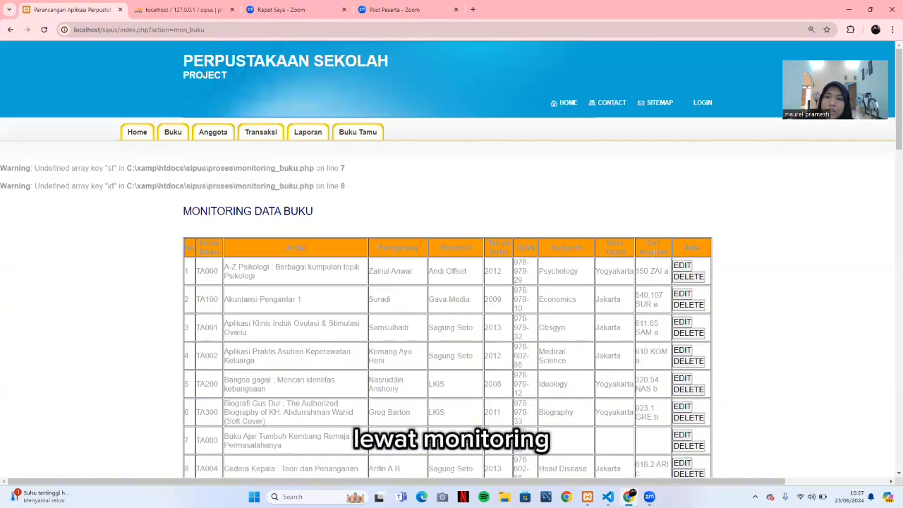
scroll(622, 292, "down", 5)
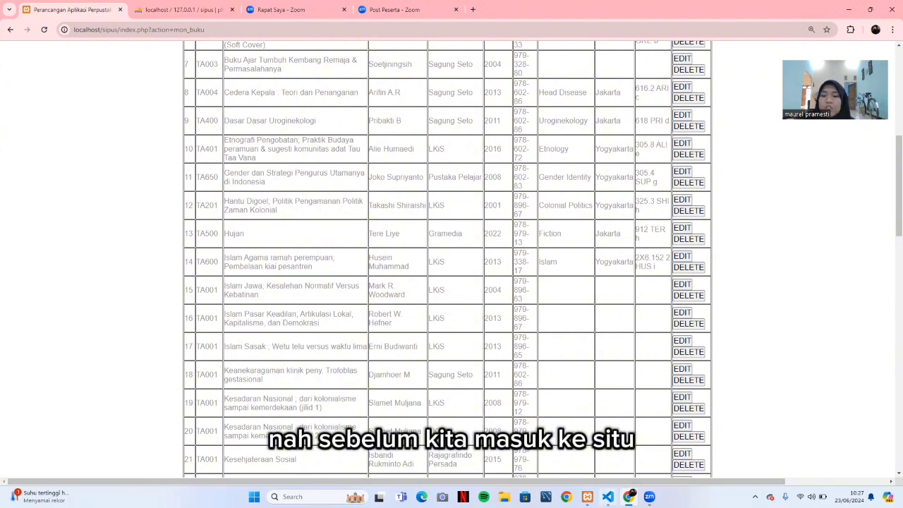
mouse_move(608, 497)
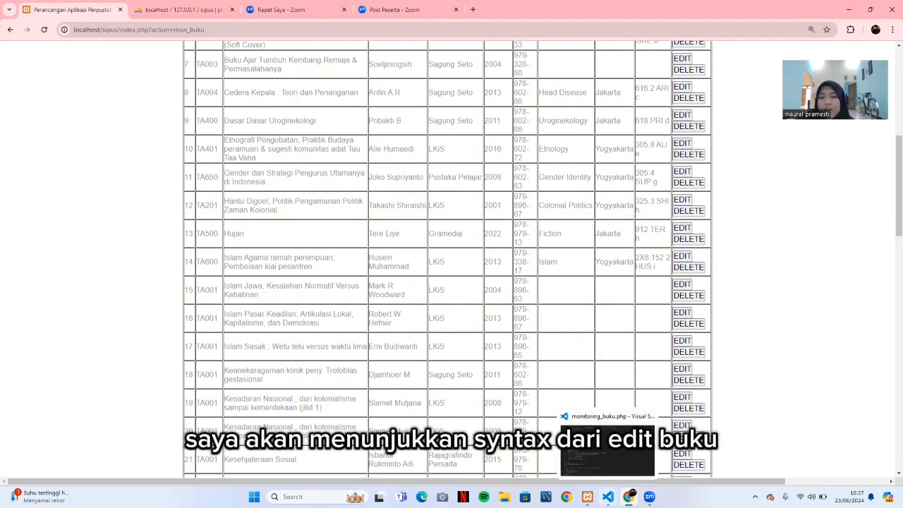
left_click(607, 448)
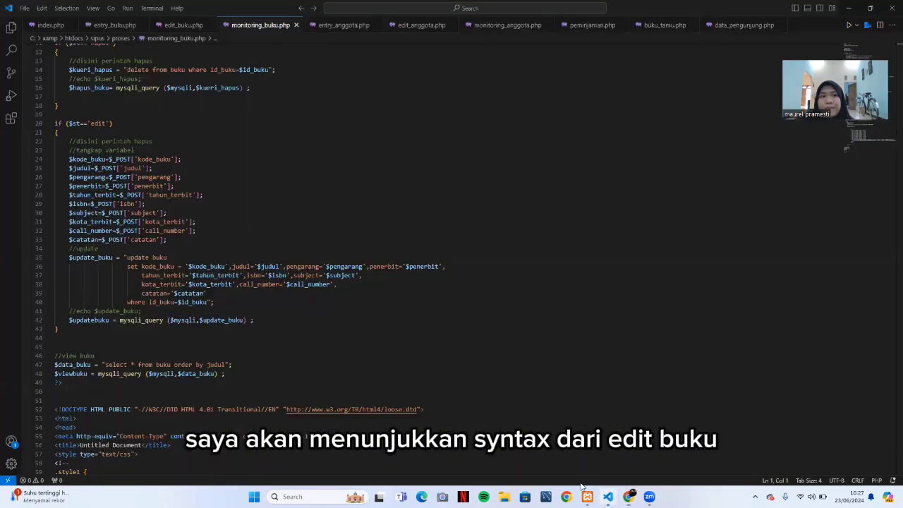
Open edit_buku.php and scroll through its book-editing form code.
left_click(180, 25)
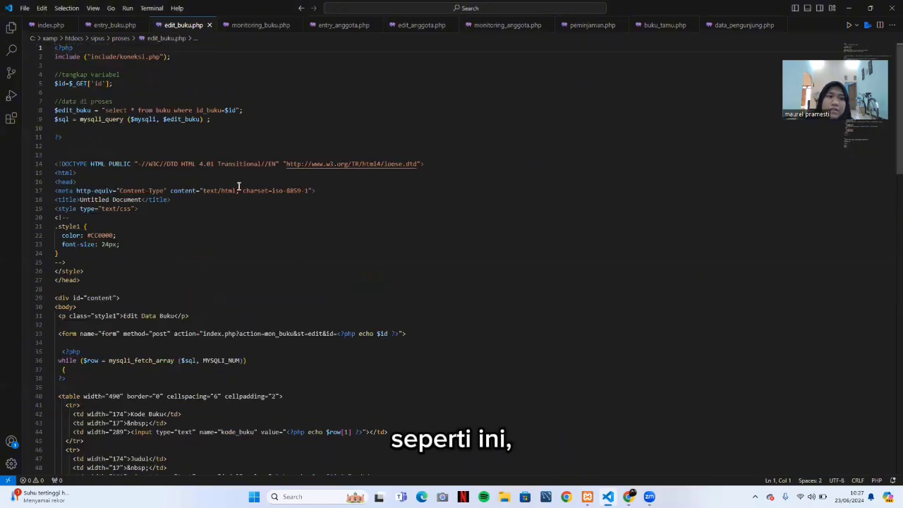
scroll(238, 187, "down", 4)
scroll(240, 186, "down", 15)
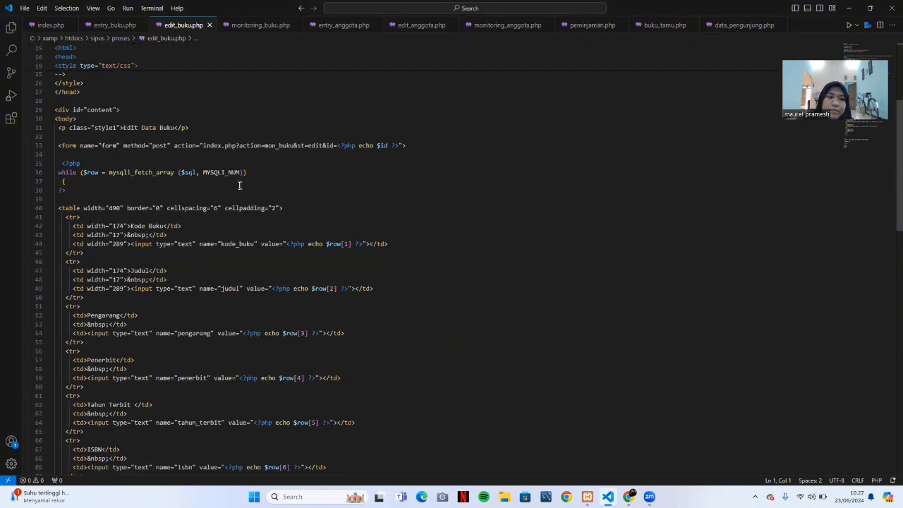
scroll(241, 186, "down", 7)
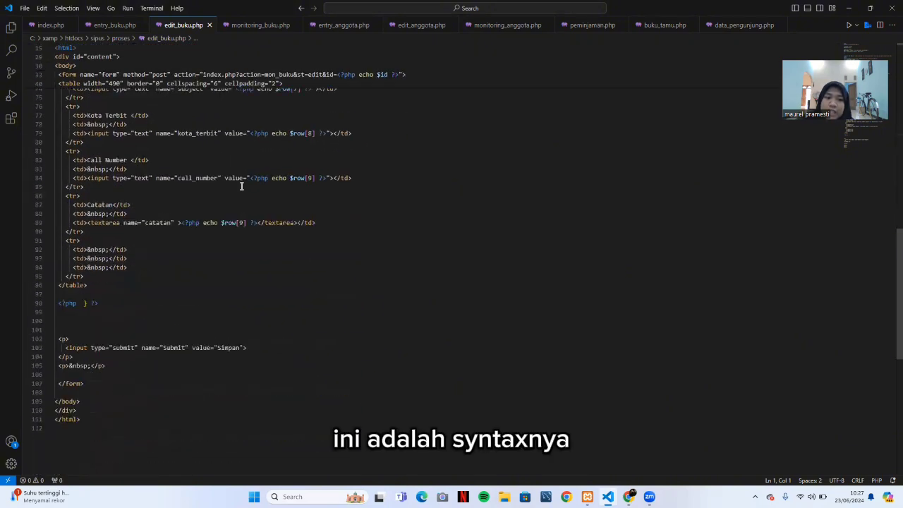
scroll(241, 185, "up", 8)
scroll(241, 186, "up", 16)
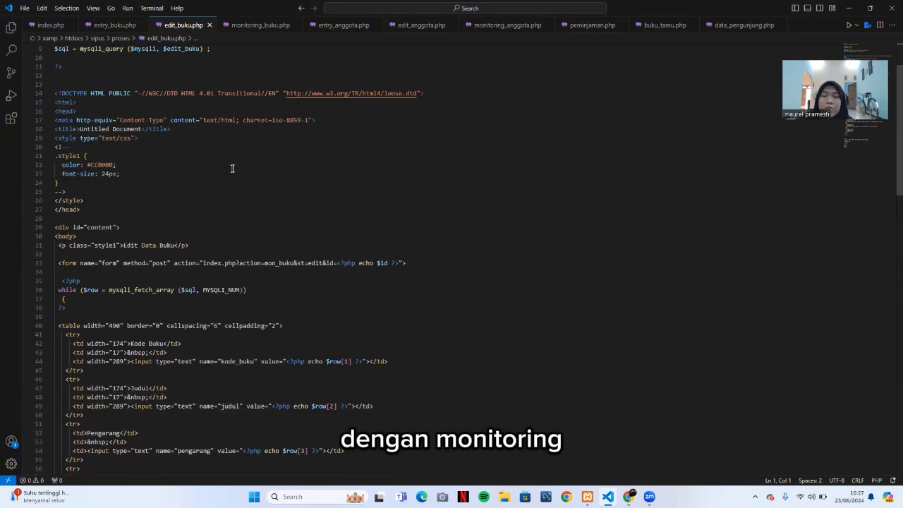
key("alt+Tab")
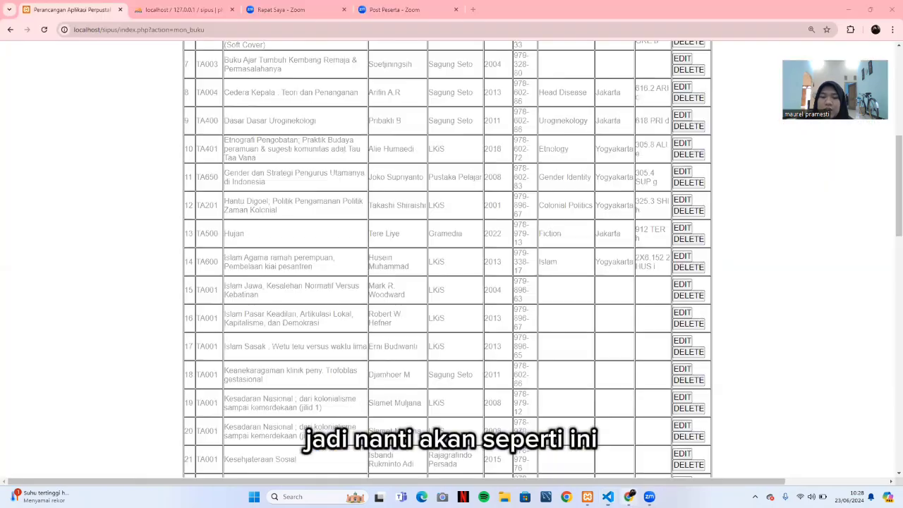
key("F5")
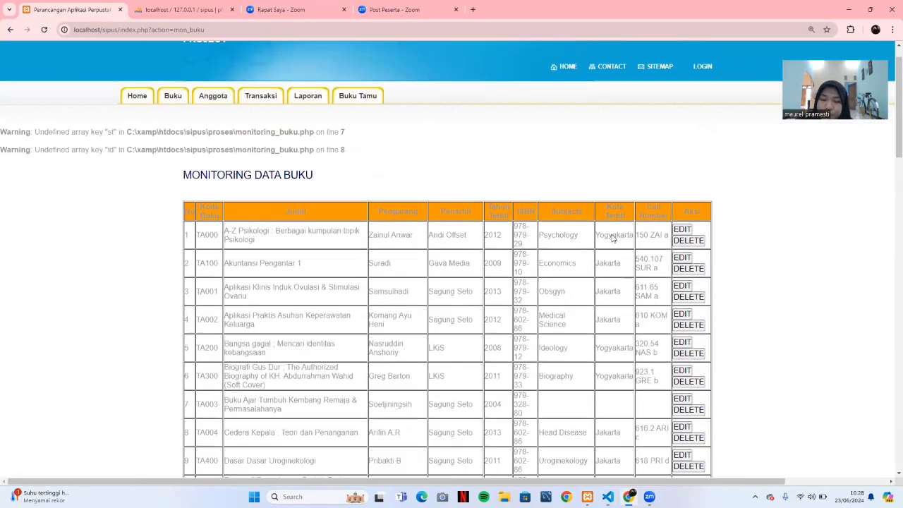
scroll(614, 235, "down", 2)
scroll(613, 232, "up", 2)
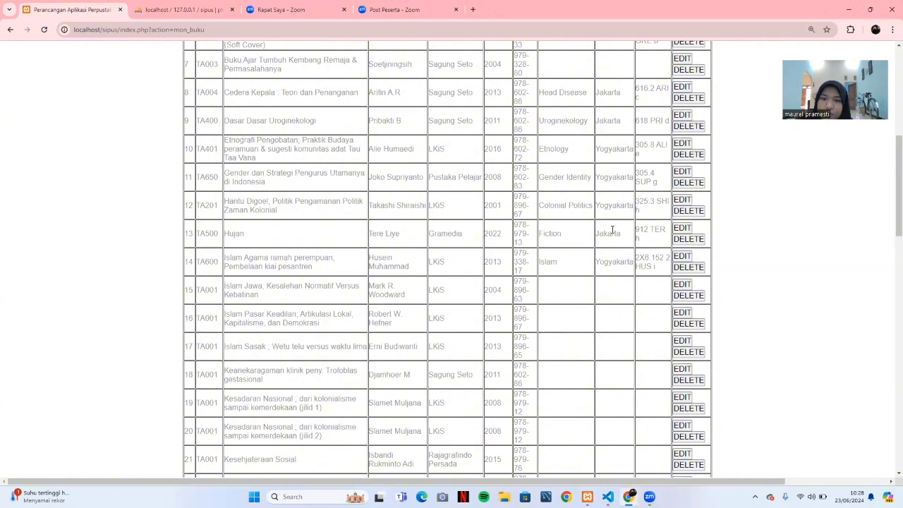
scroll(613, 230, "down", 1)
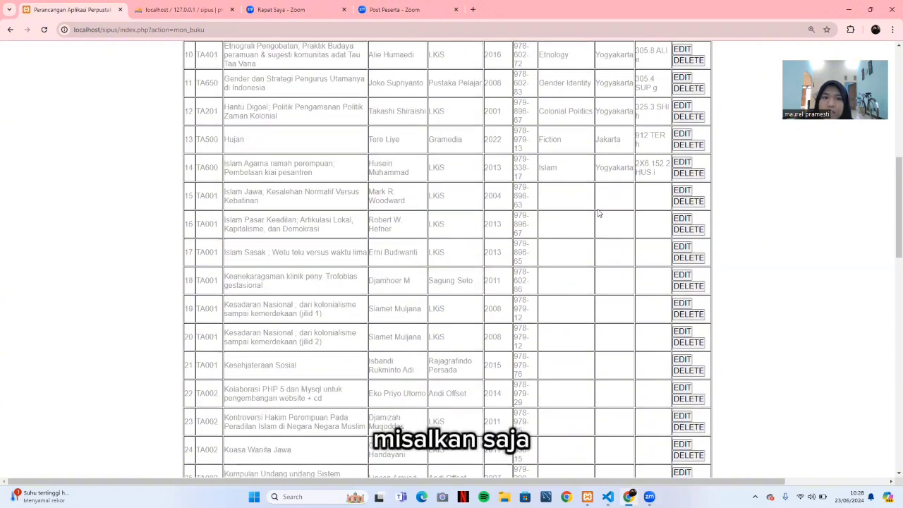
scroll(550, 205, "up", 1)
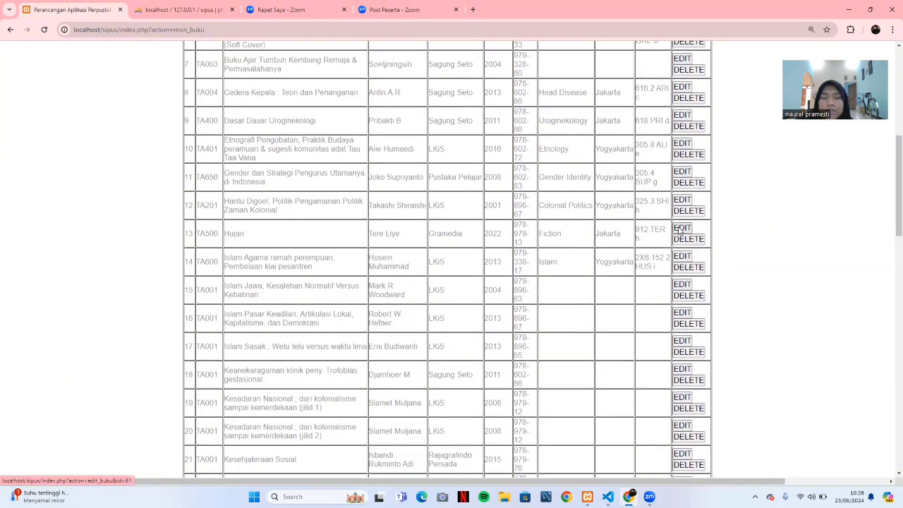
Edit book TA500 'Hujan' to year 2020 and subject 'Fiction, Romance', then save.
left_click(682, 229)
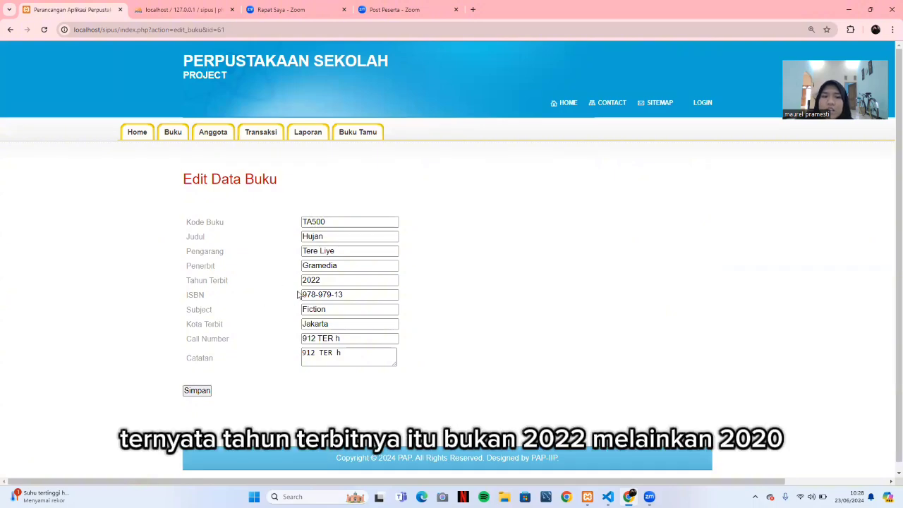
left_click(332, 280)
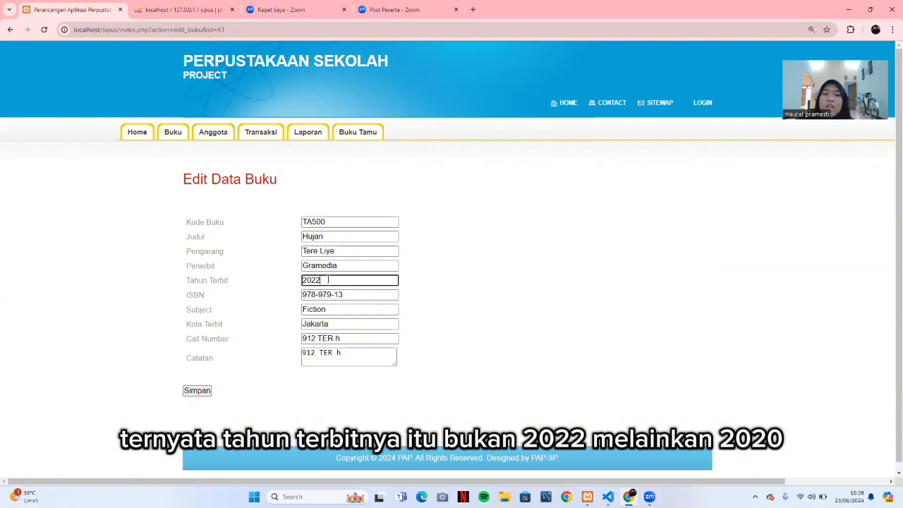
key("BackSpace")
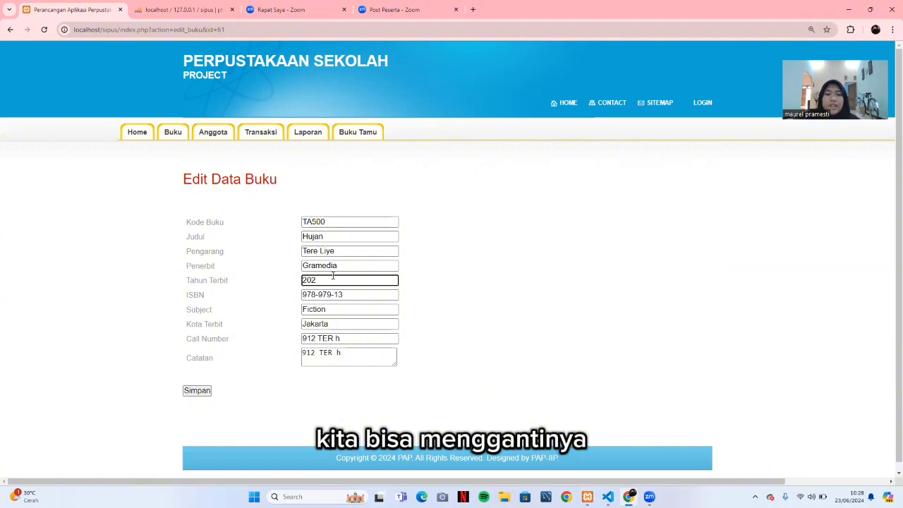
type("0")
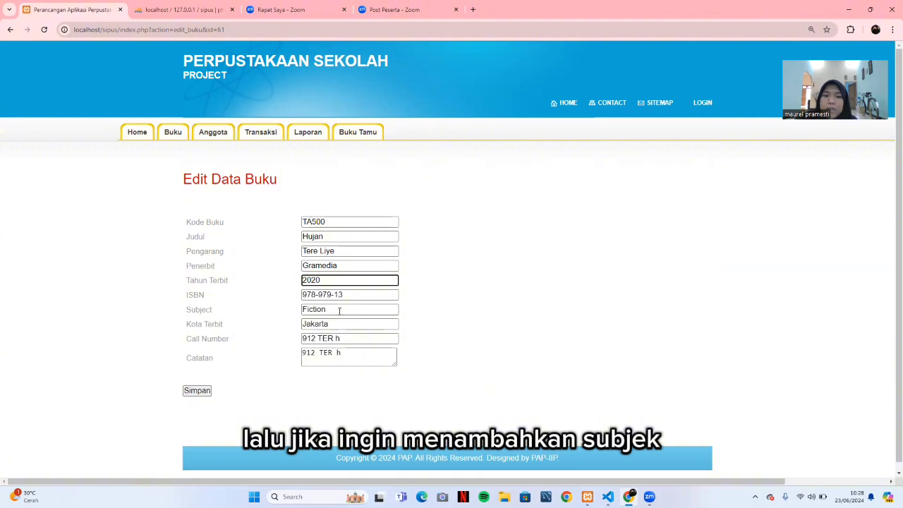
left_click(339, 311)
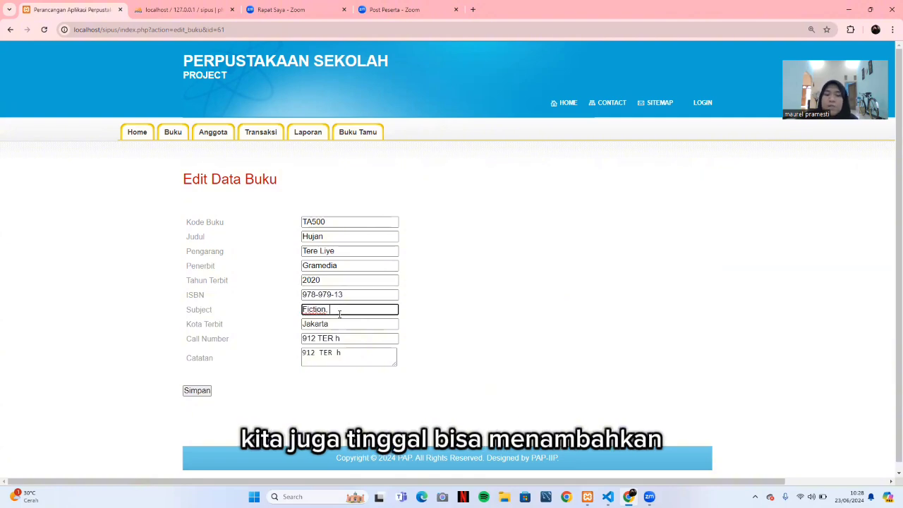
key("Caps_Lock")
type(", R")
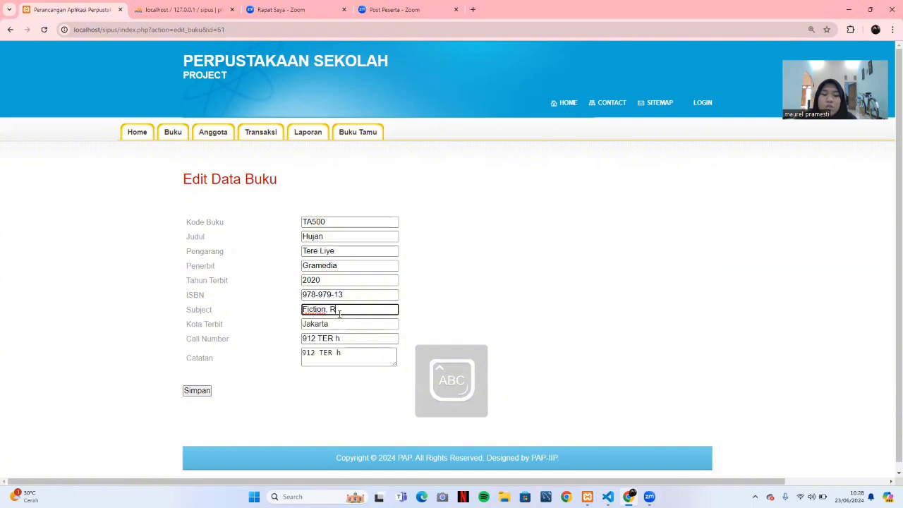
key("Caps_Lock")
type("oamce")
key("BackSpace")
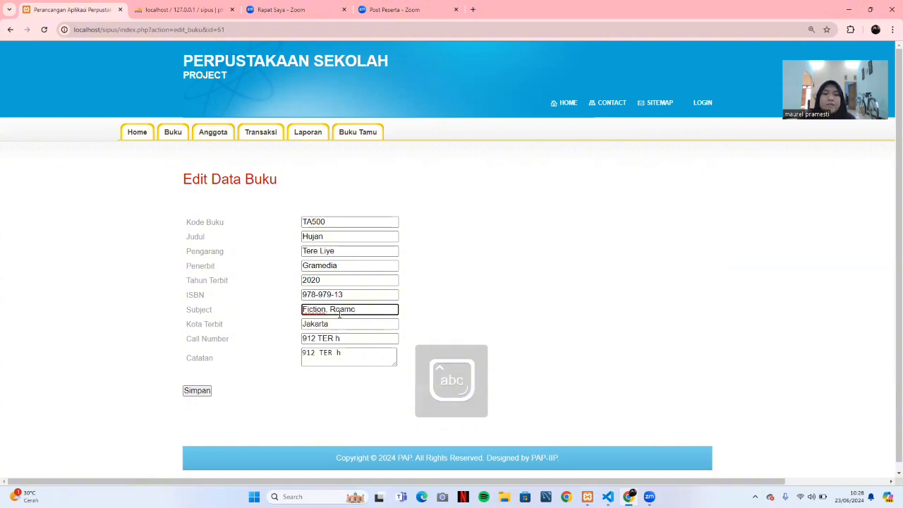
type("nce")
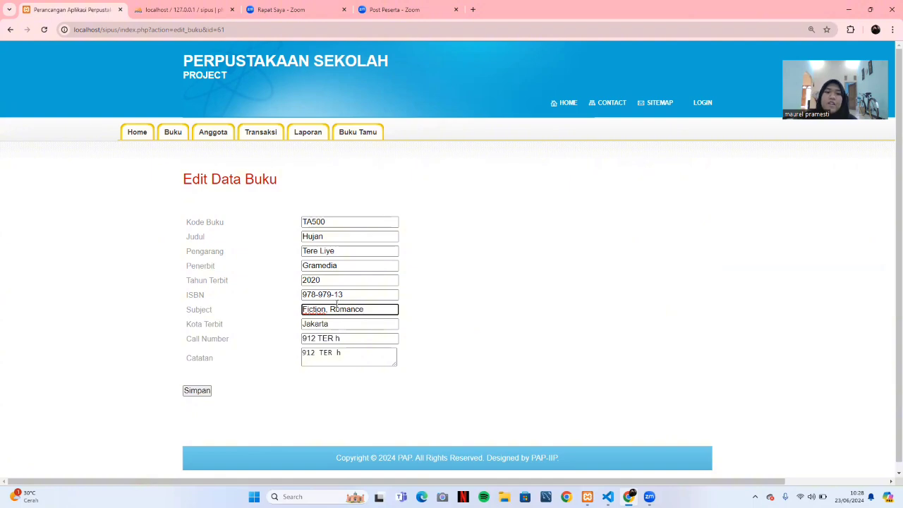
left_click(195, 391)
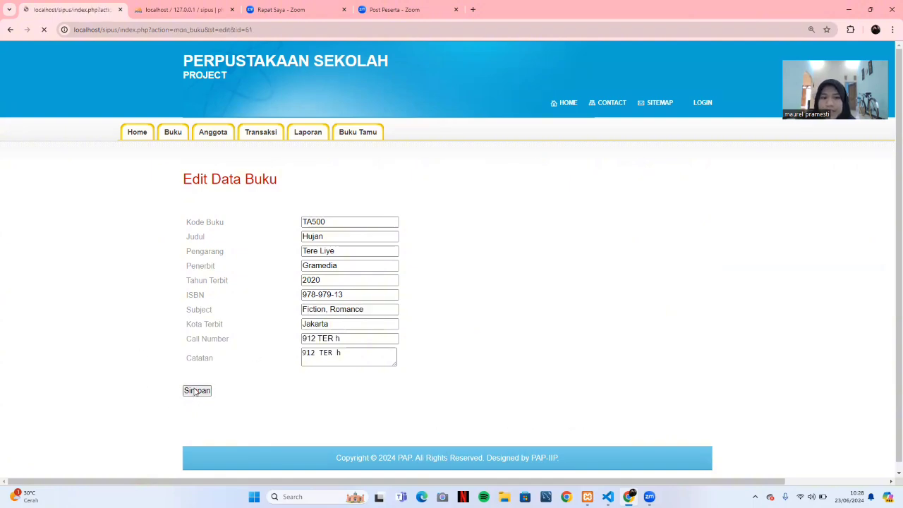
Scroll the book list to row 13 to confirm Hujan shows 2020 and 'Fiction, Romance'.
scroll(388, 298, "down", 2)
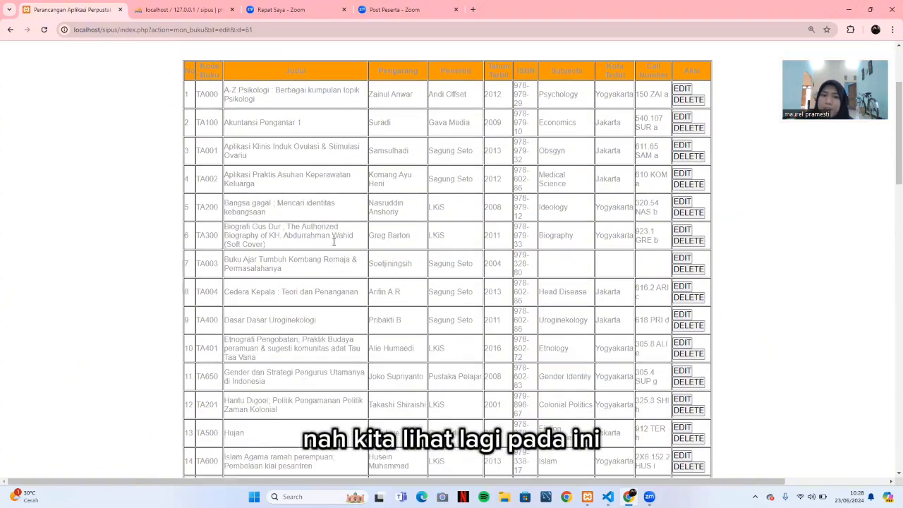
scroll(307, 172, "up", 2)
scroll(317, 317, "down", 3)
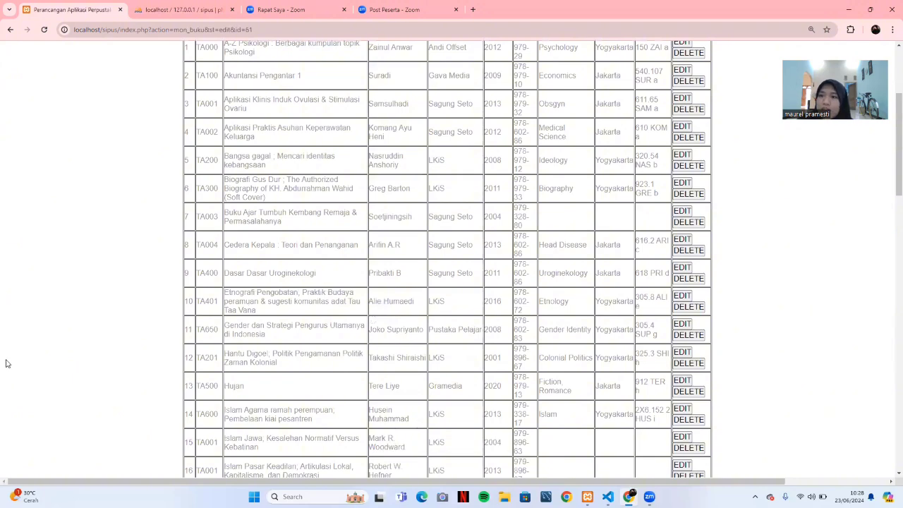
scroll(299, 379, "down", 2)
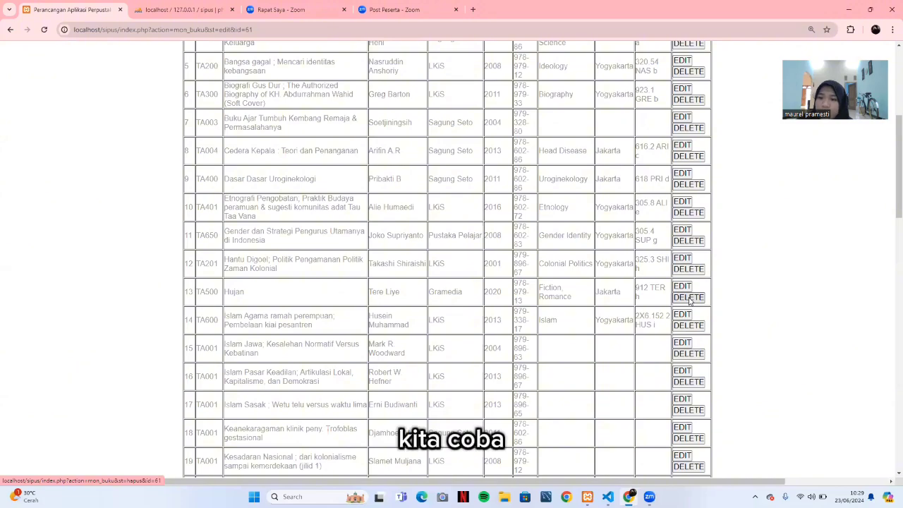
left_click(689, 299)
scroll(484, 323, "down", 6)
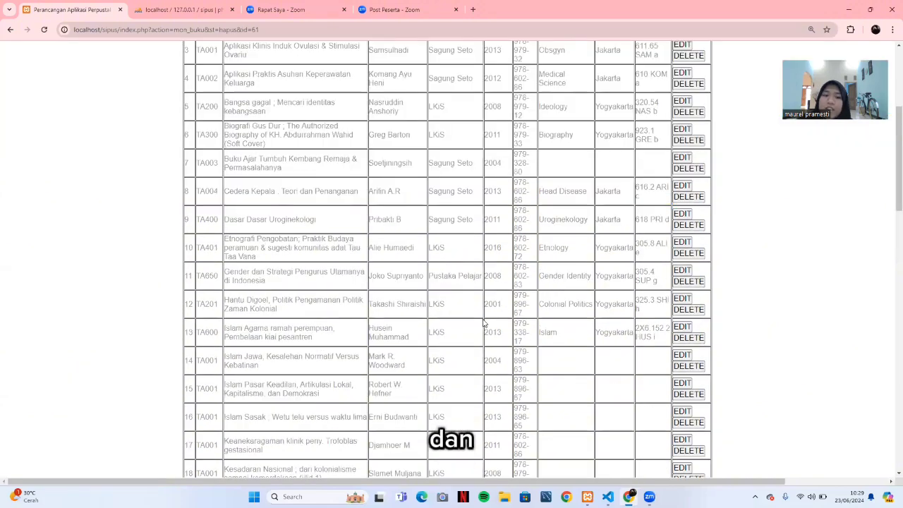
scroll(319, 348, "down", 5)
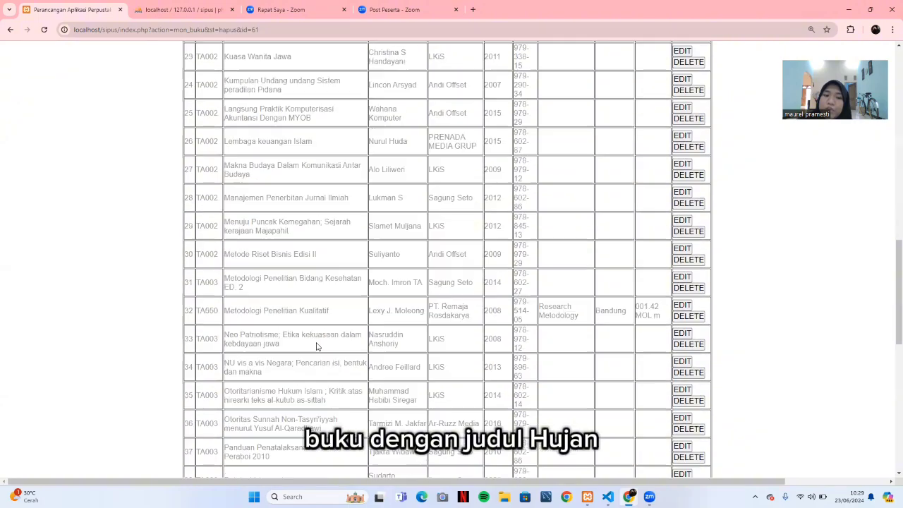
scroll(317, 347, "up", 8)
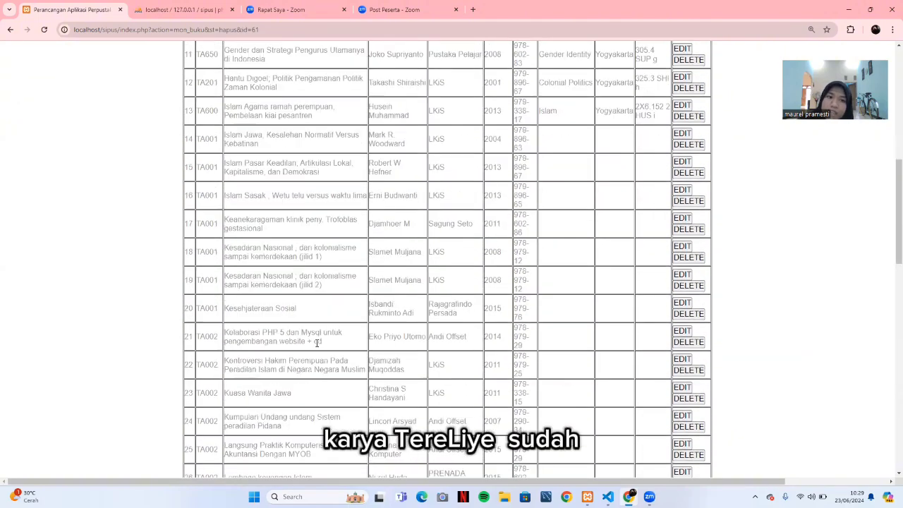
scroll(317, 344, "up", 4)
scroll(319, 344, "down", 9)
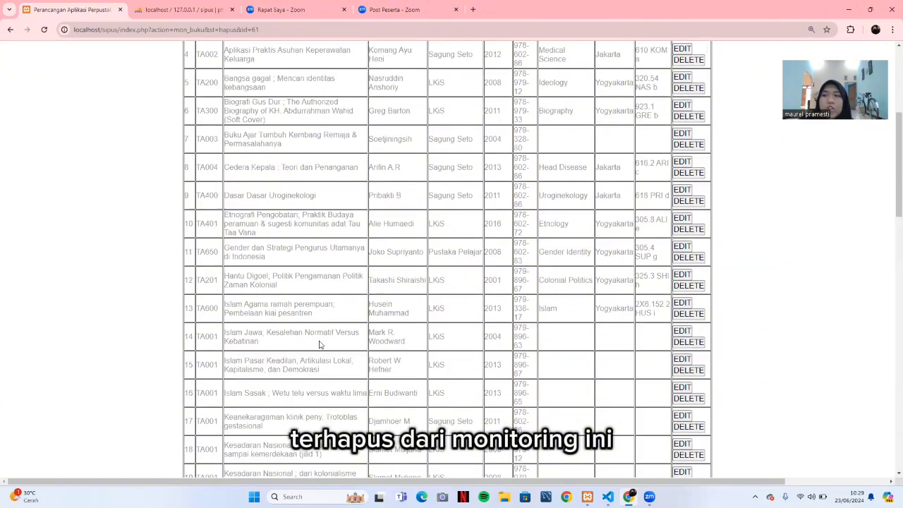
scroll(319, 345, "down", 10)
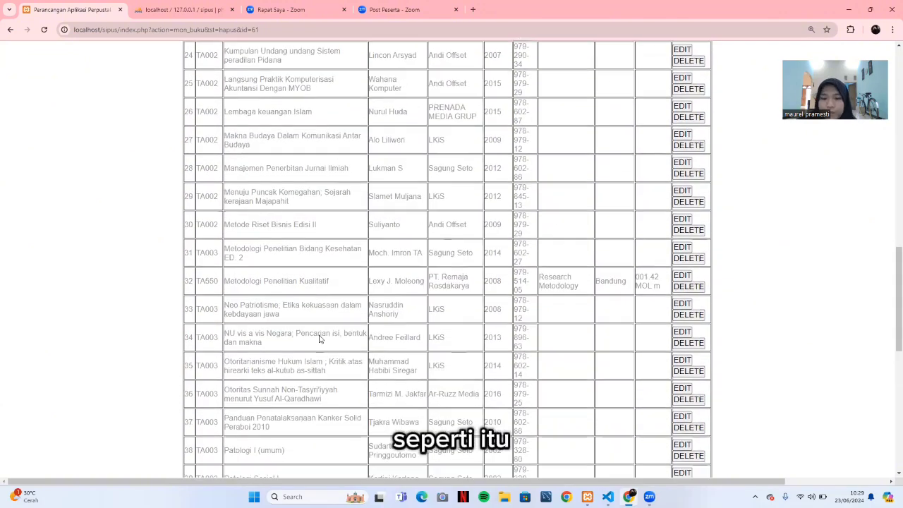
scroll(319, 340, "up", 11)
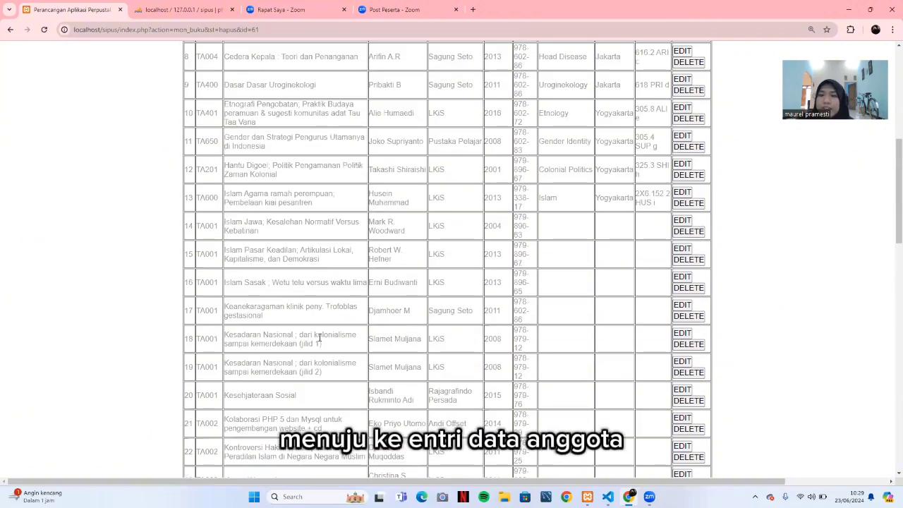
scroll(320, 338, "up", 6)
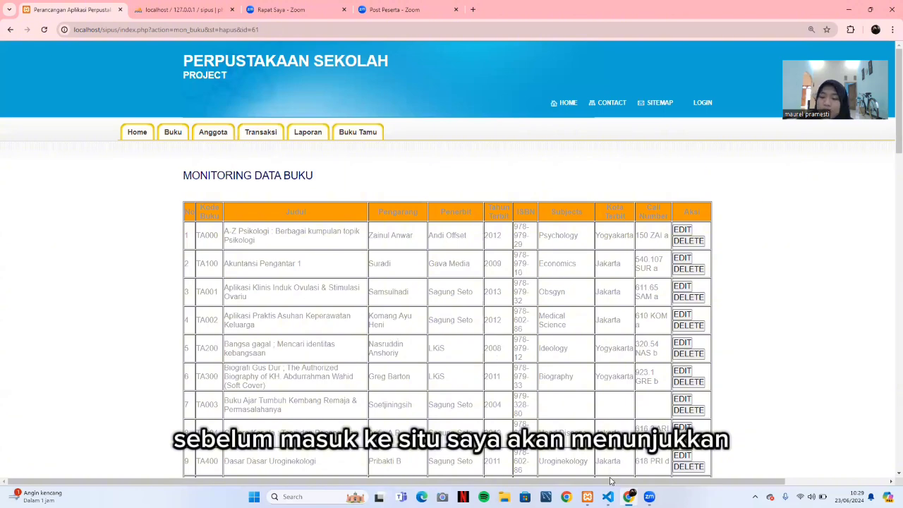
mouse_move(607, 497)
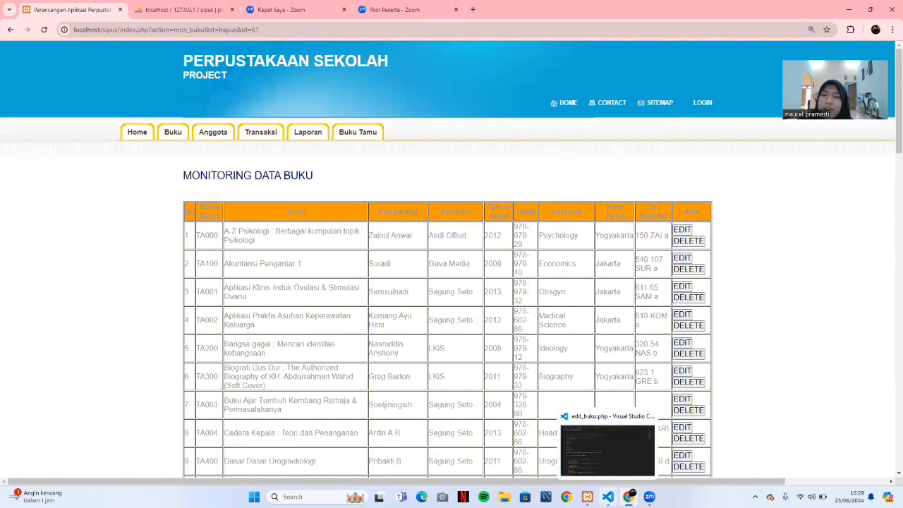
Review the entry_anggota.php code in VS Code, then return to the book monitoring list in Chrome.
left_click(607, 496)
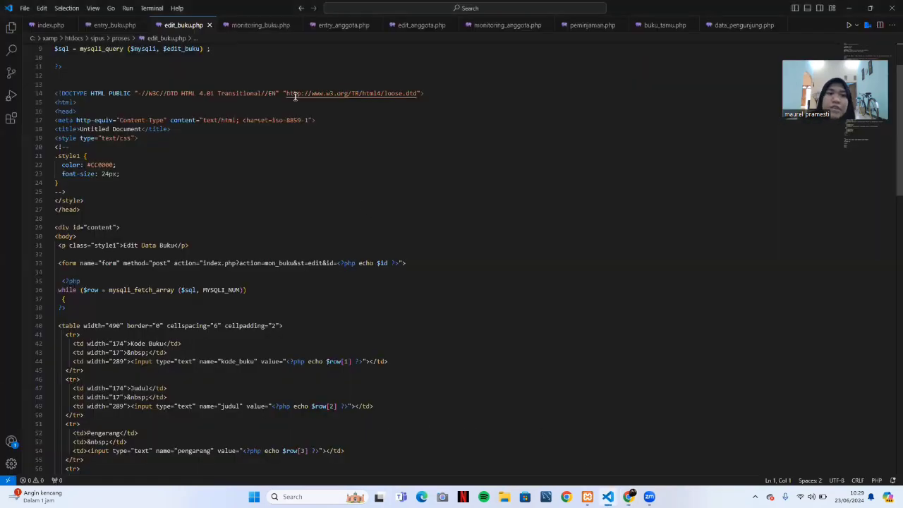
left_click(337, 40)
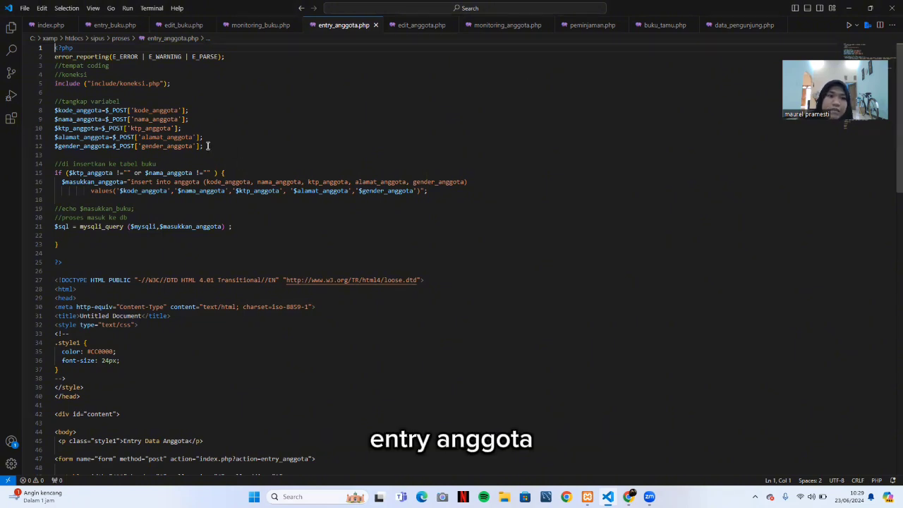
scroll(208, 145, "down", 10)
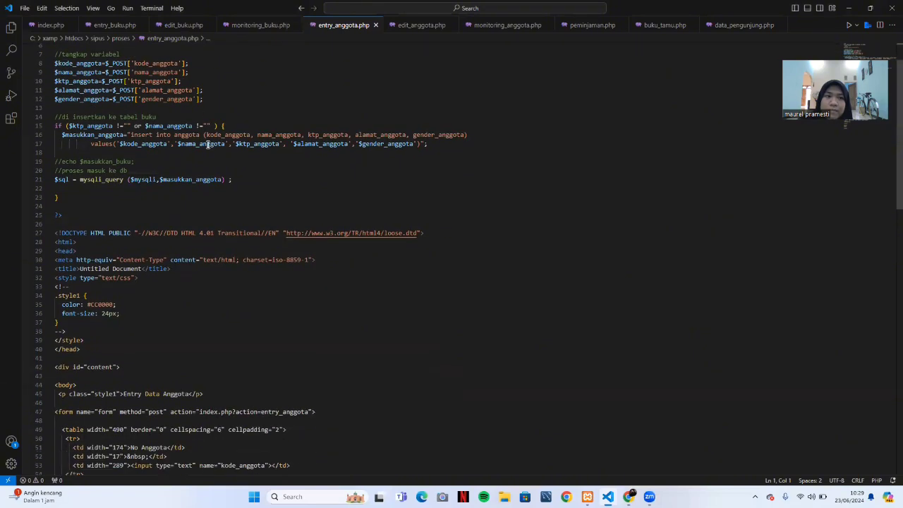
scroll(208, 144, "down", 2)
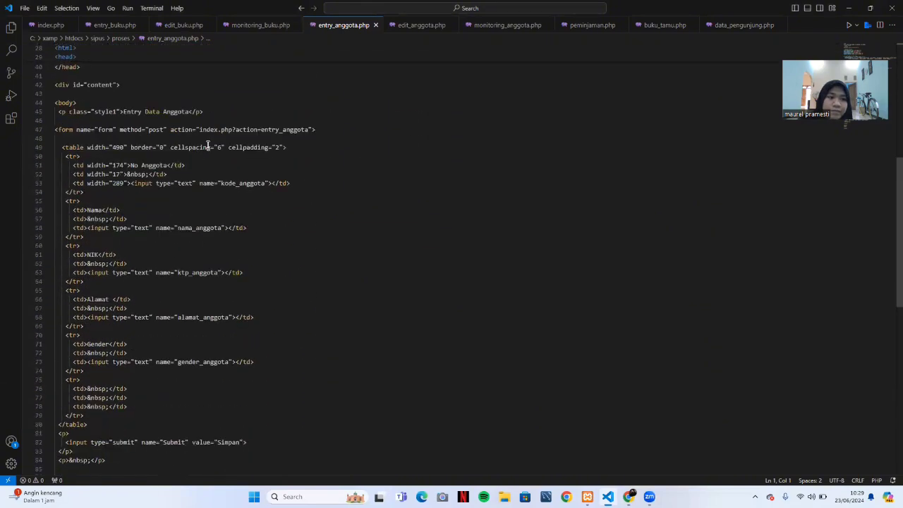
scroll(208, 144, "down", 3)
scroll(207, 145, "up", 10)
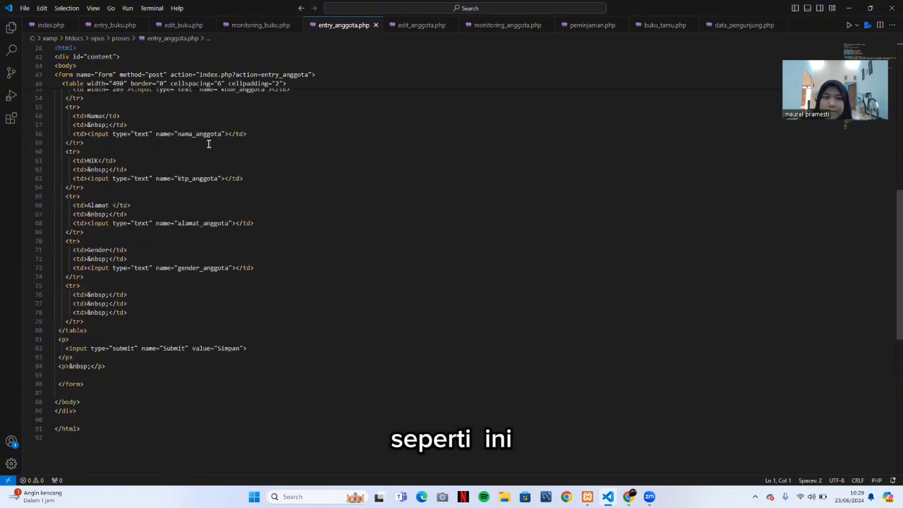
scroll(208, 144, "up", 4)
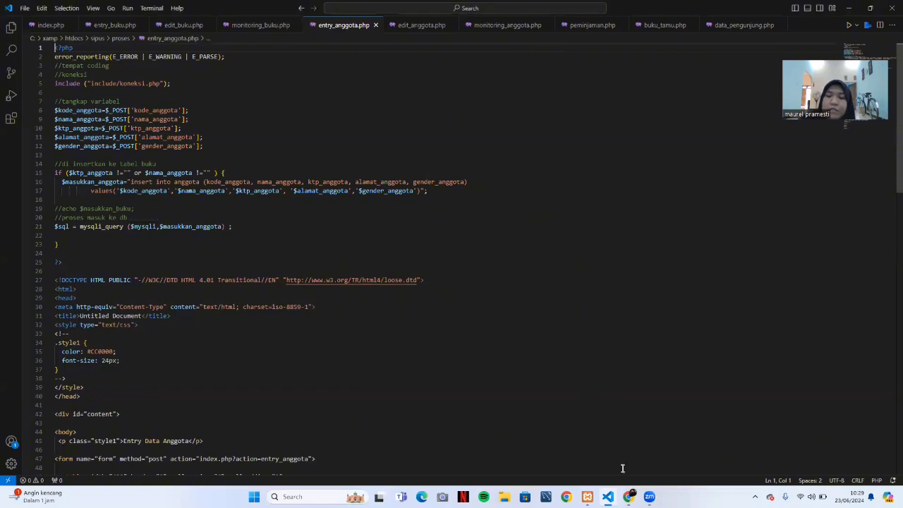
mouse_move(629, 496)
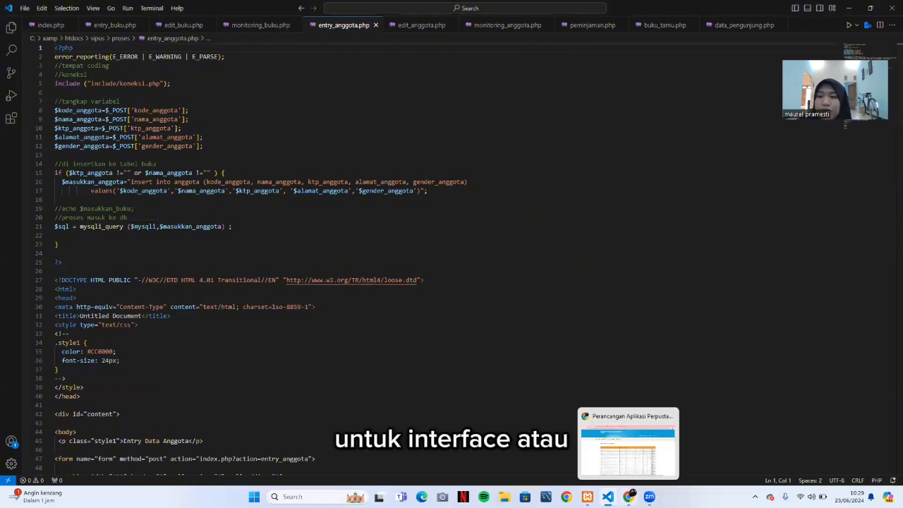
left_click(628, 497)
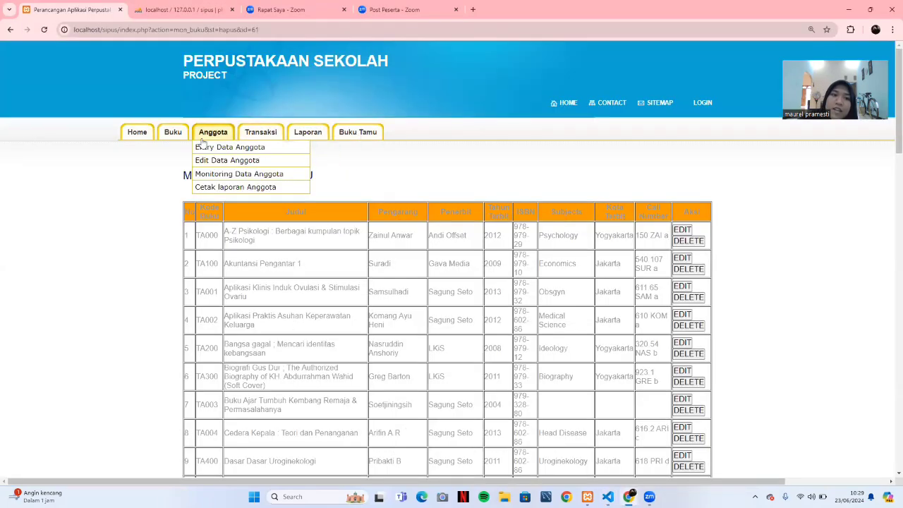
Open the Entry Data Anggota form, then switch back to entry_anggota.php in VS Code.
left_click(210, 147)
scroll(271, 286, "down", 1)
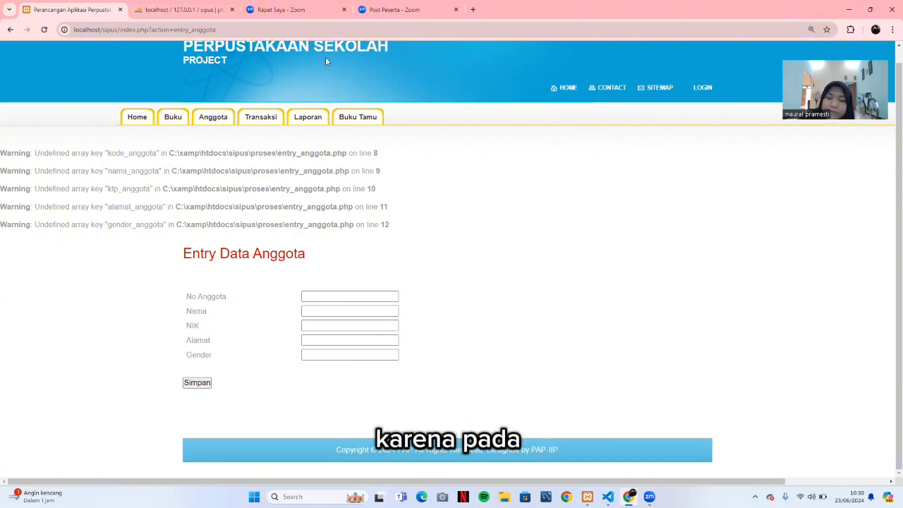
left_click(607, 497)
scroll(140, 173, "down", 9)
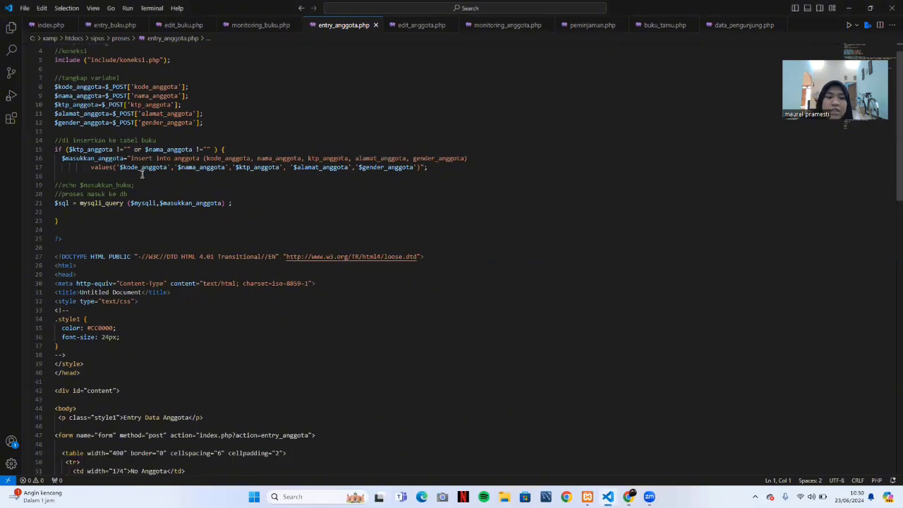
scroll(177, 240, "down", 3)
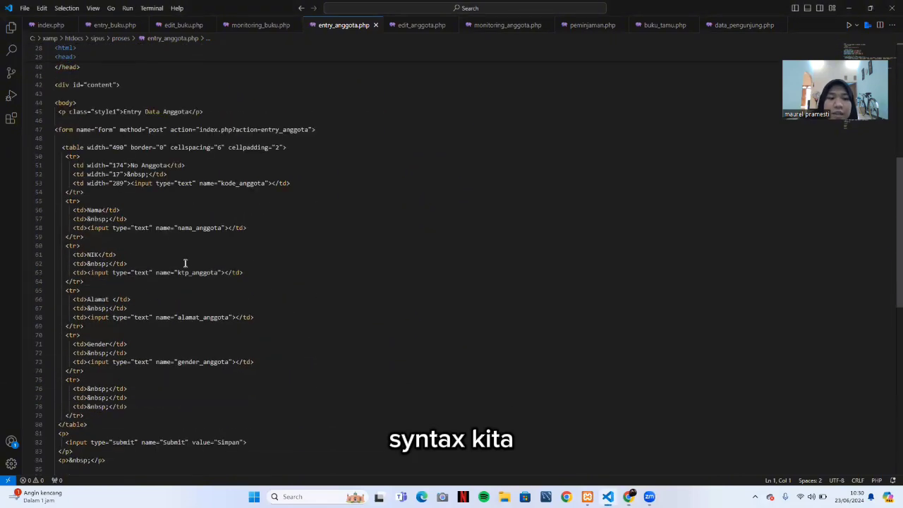
scroll(177, 215, "down", 3)
scroll(177, 215, "up", 1)
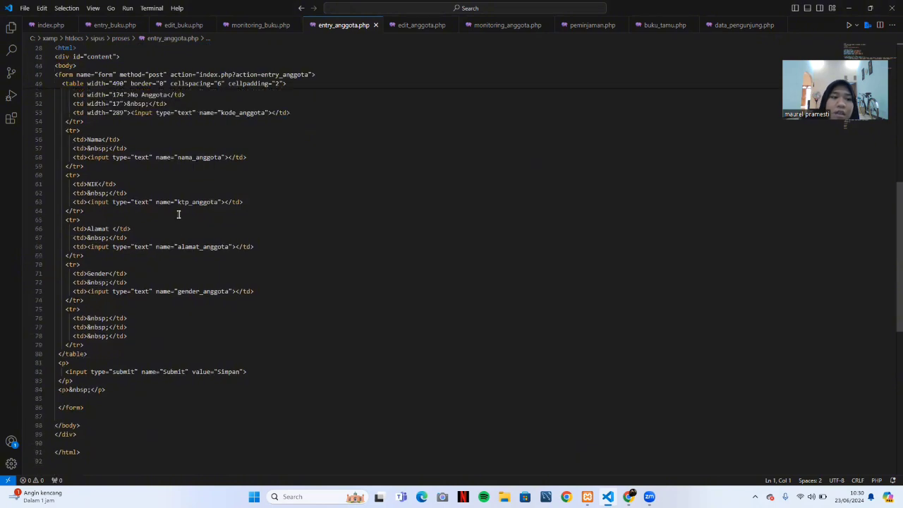
left_click_drag(179, 202, 194, 205)
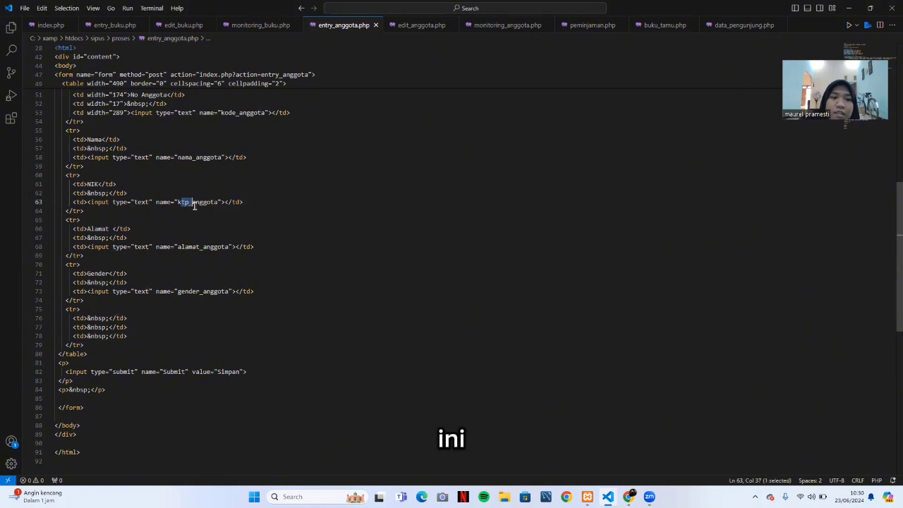
left_click_drag(96, 184, 88, 184)
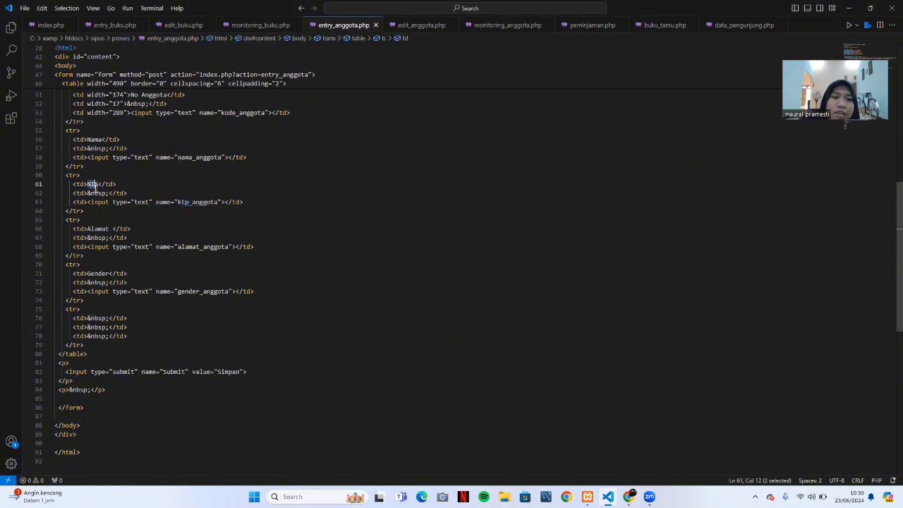
double_click(91, 185)
left_click_drag(177, 203, 210, 203)
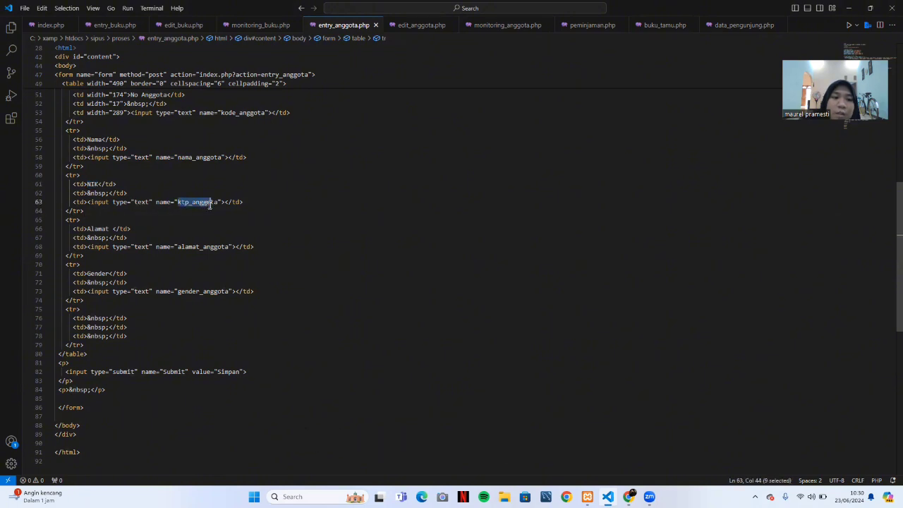
left_click(326, 192)
scroll(468, 256, "up", 3)
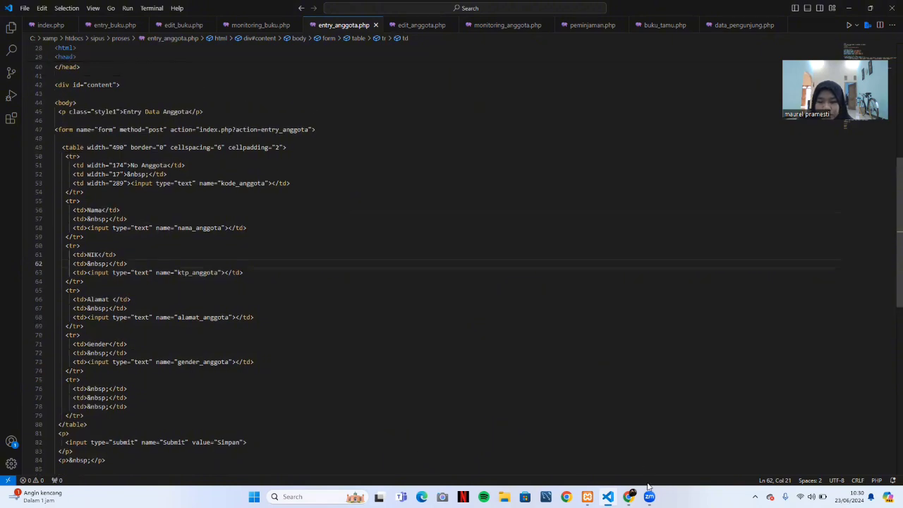
On Entry Data Anggota, enter the new member's number and full name.
left_click(628, 497)
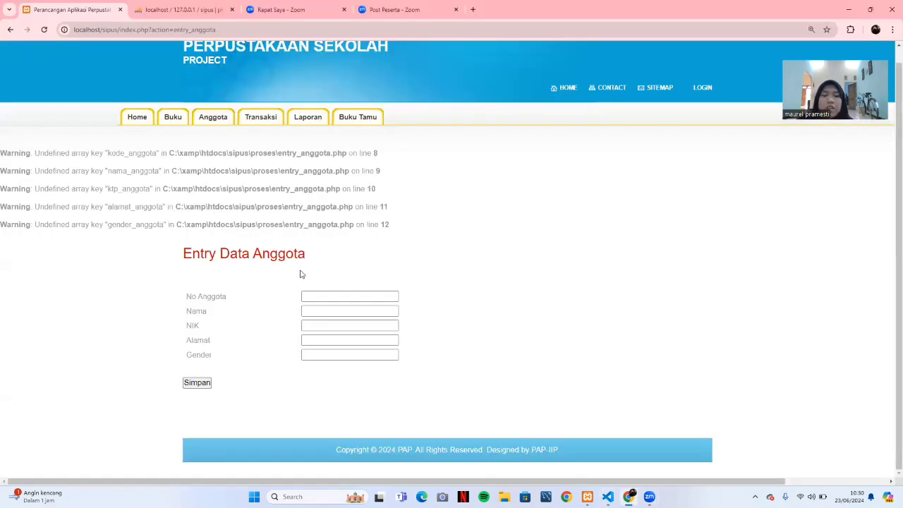
left_click(367, 293)
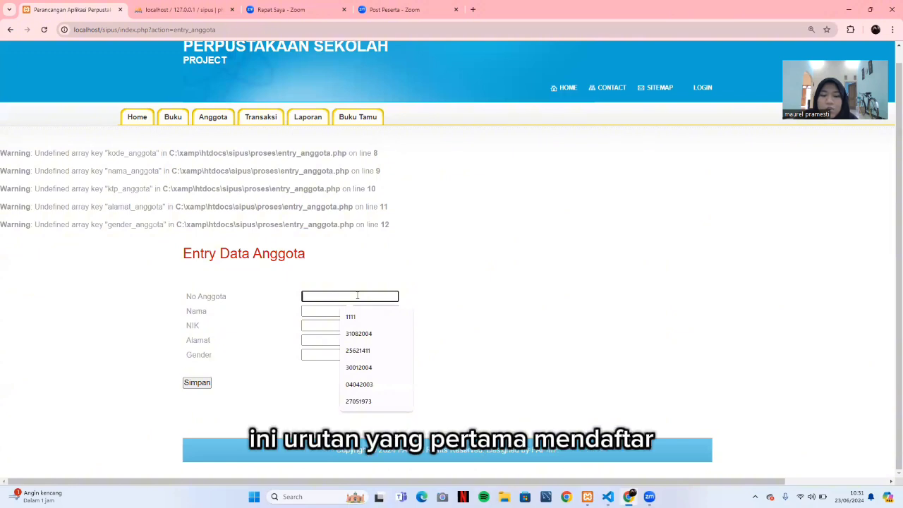
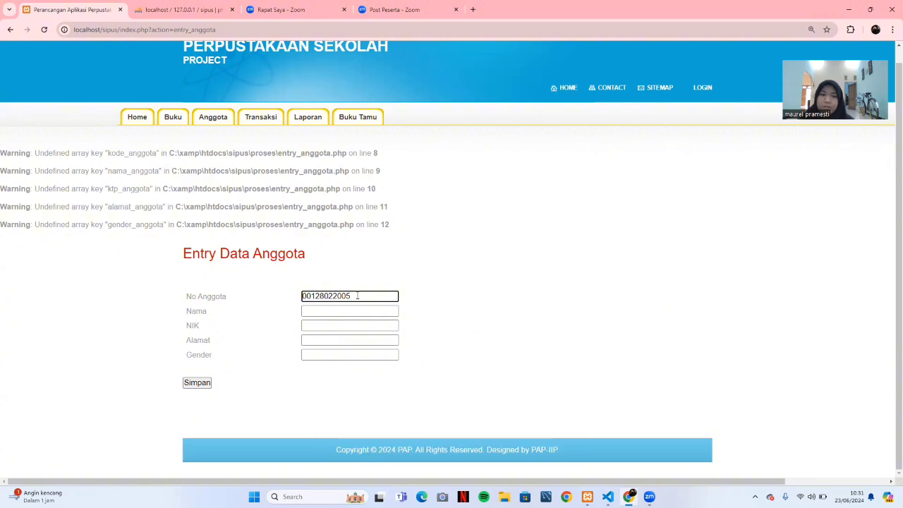
left_click(345, 311)
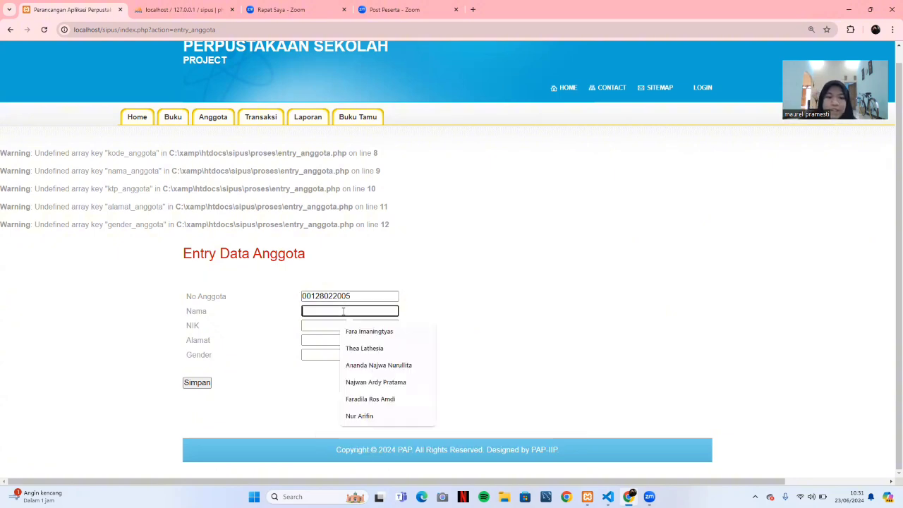
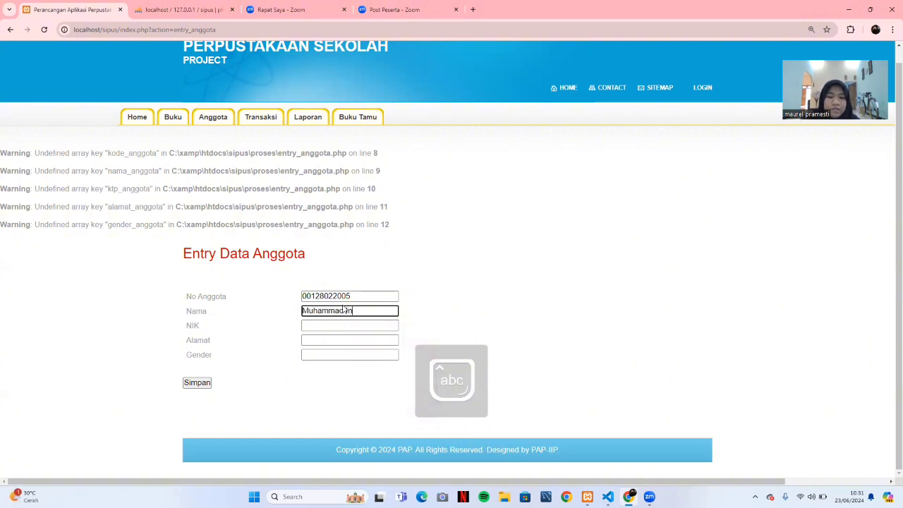
key("Caps_Lock")
key("Caps_Lock")
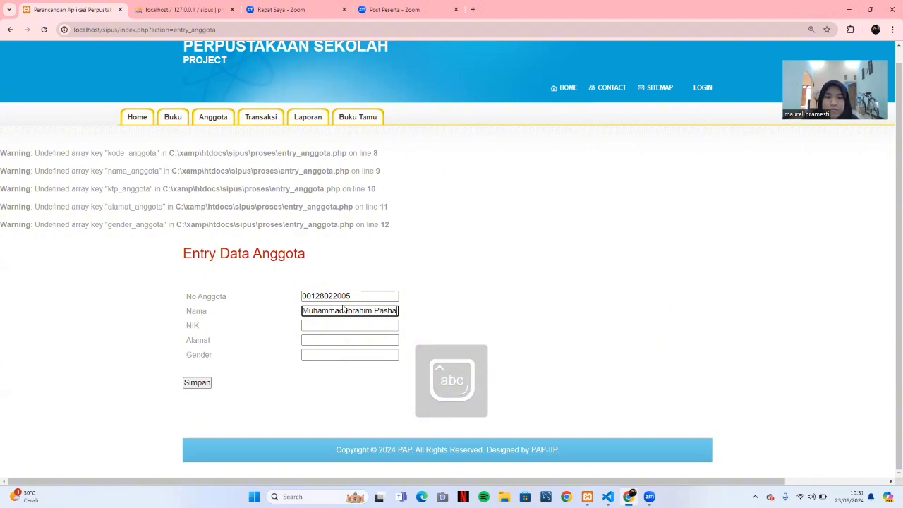
Fill in the member's NIK and Jombang street address, and choose gender L.
left_click(348, 325)
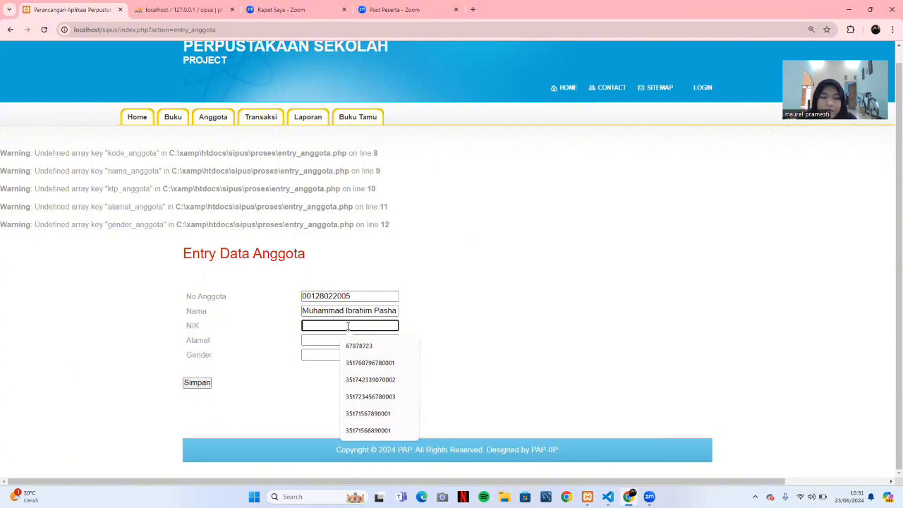
type("17")
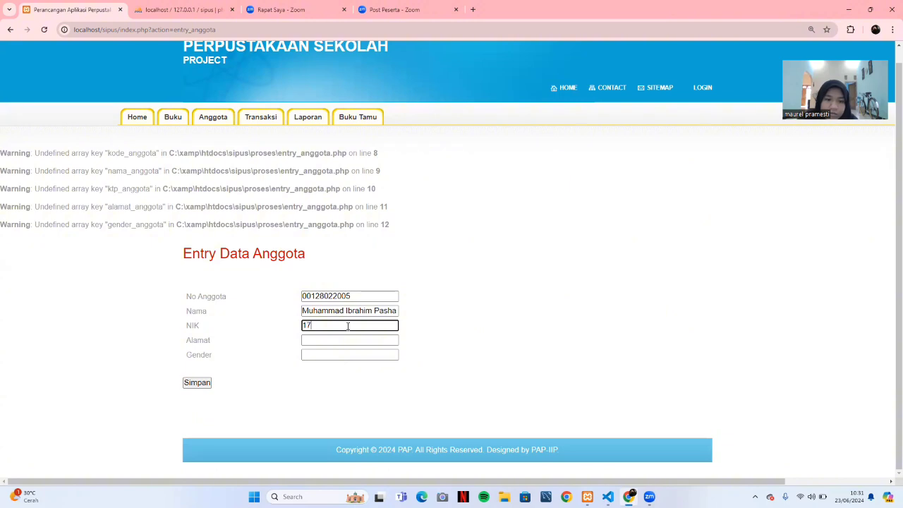
key("BackSpace")
key("BackSpace")
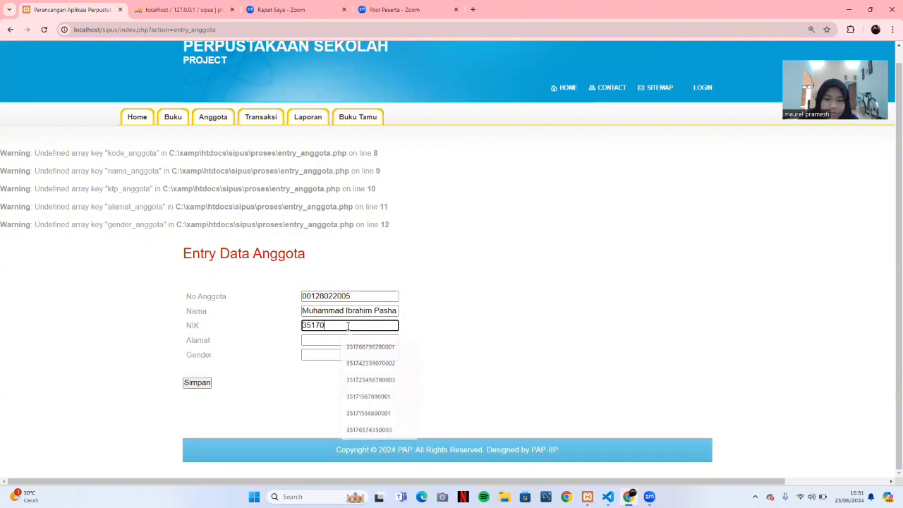
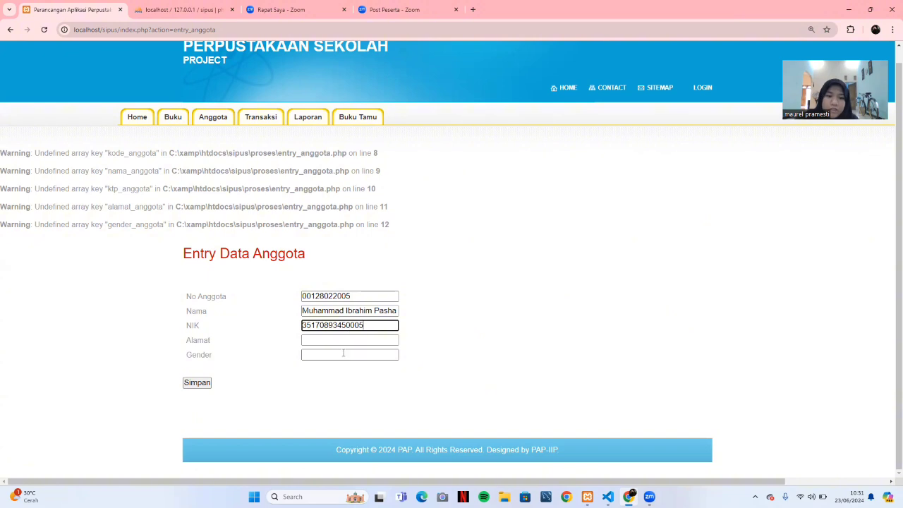
left_click(341, 343)
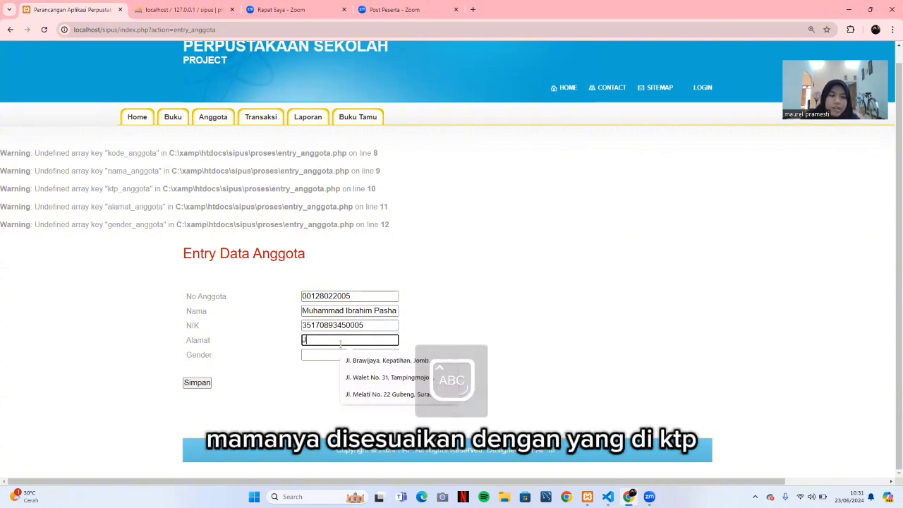
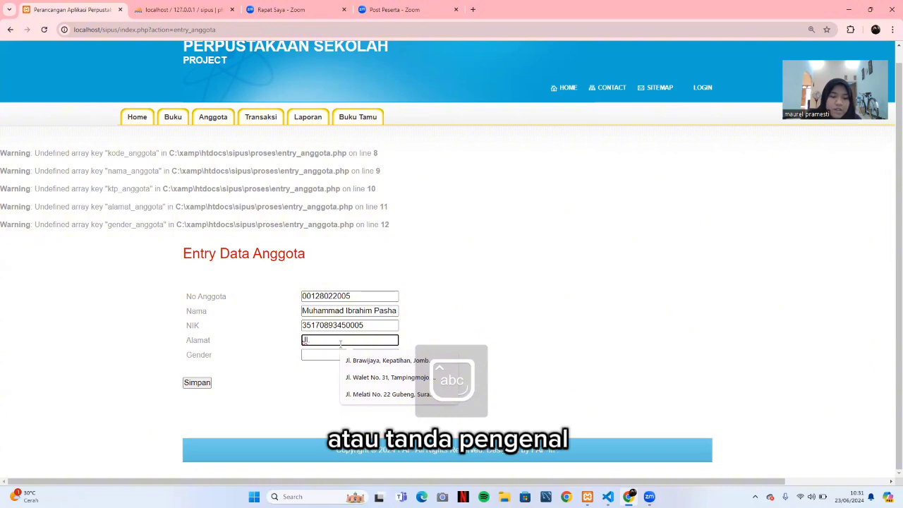
key("Caps_Lock")
key("Caps_Lock")
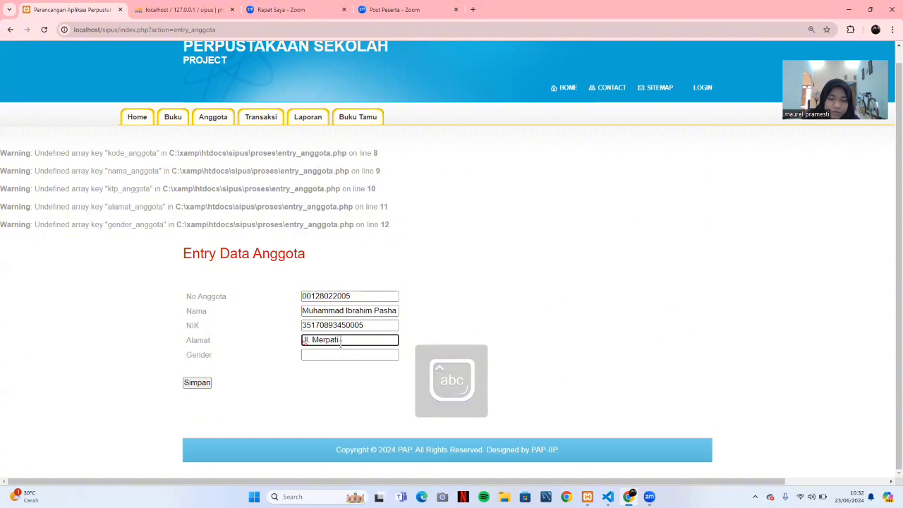
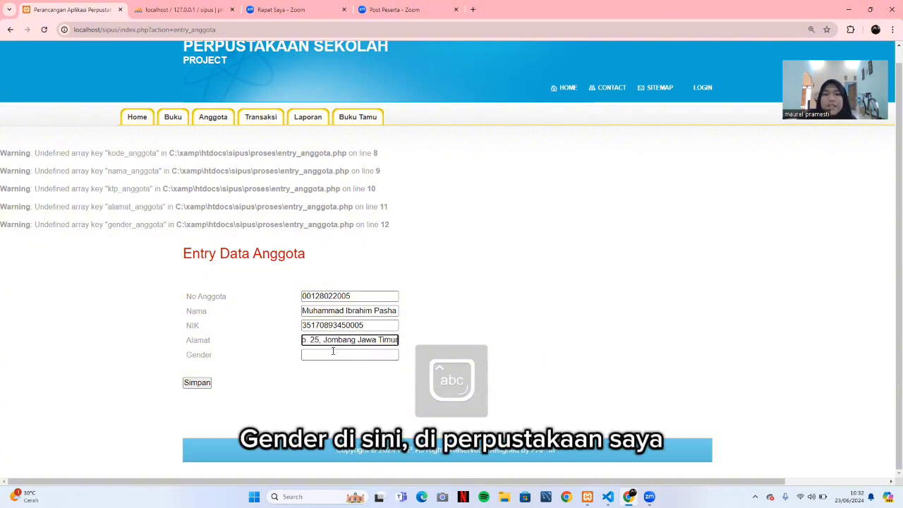
left_click(332, 354)
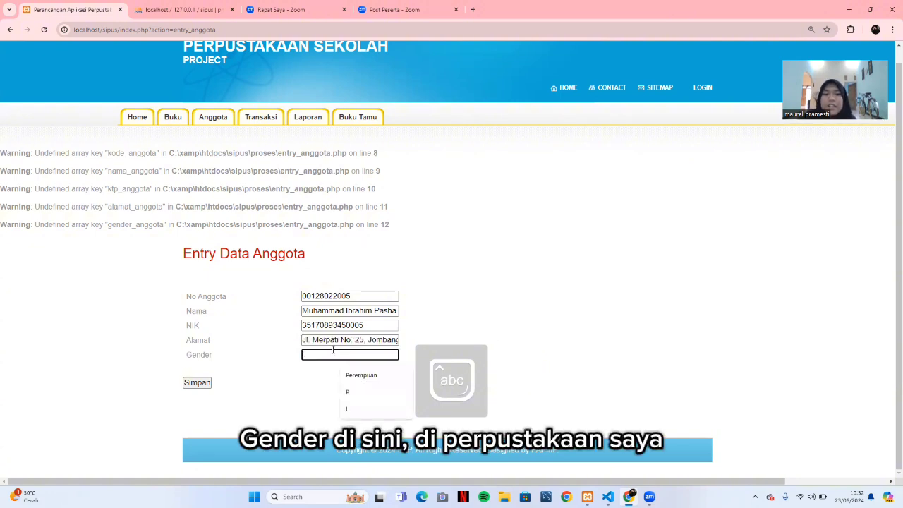
left_click(357, 410)
Save the new member record, then bring up entry_anggota.php in VS Code.
left_click(202, 384)
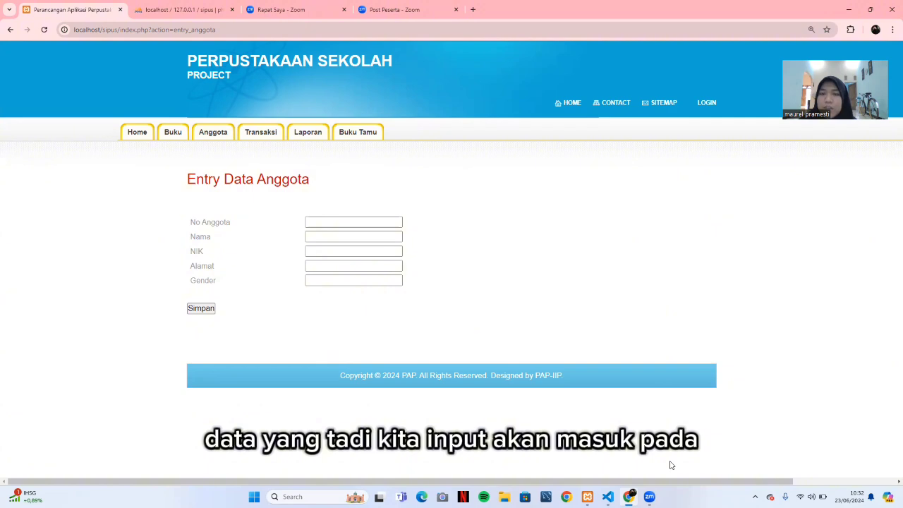
mouse_move(590, 492)
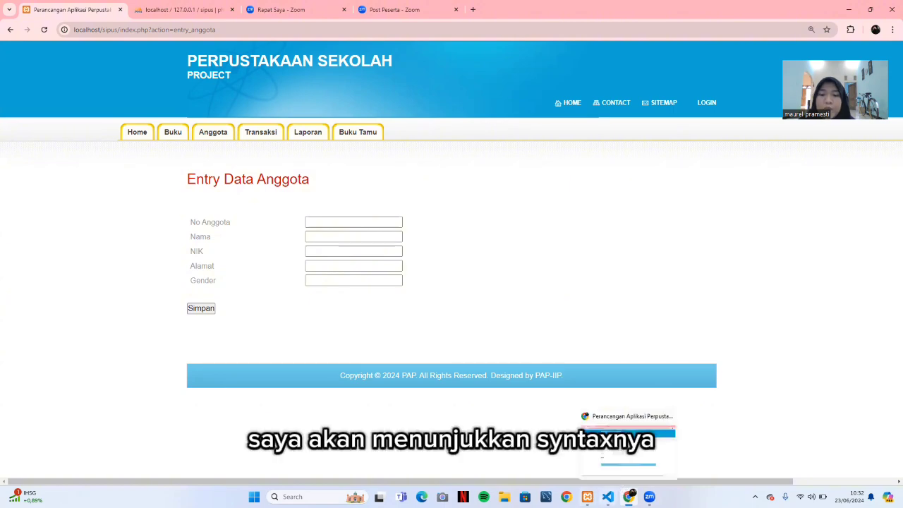
left_click(608, 497)
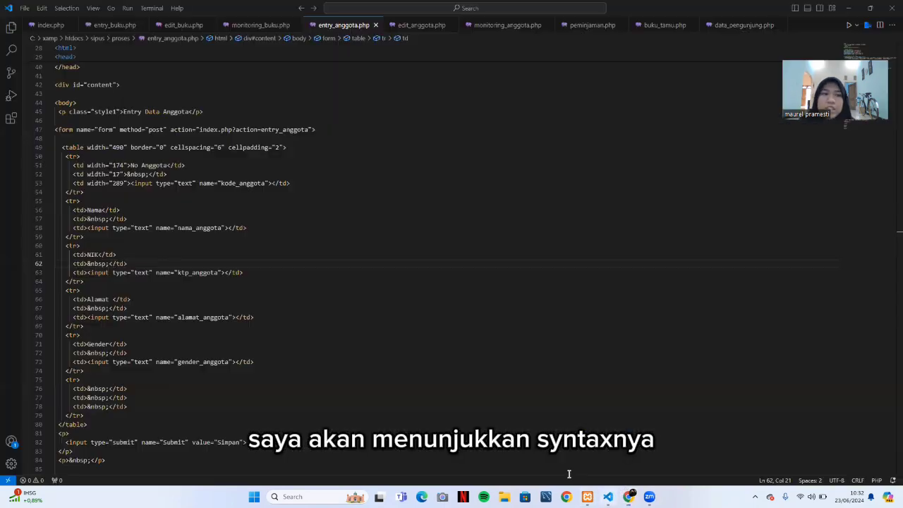
Close the entry_buku.php, edit_buku.php and monitoring_buku.php tabs in VS Code.
left_click(143, 25)
left_click(144, 25)
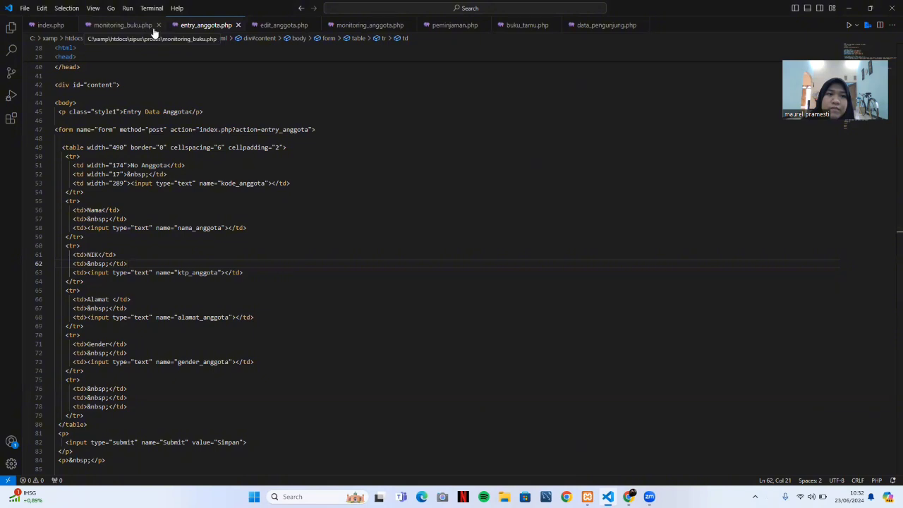
left_click(158, 26)
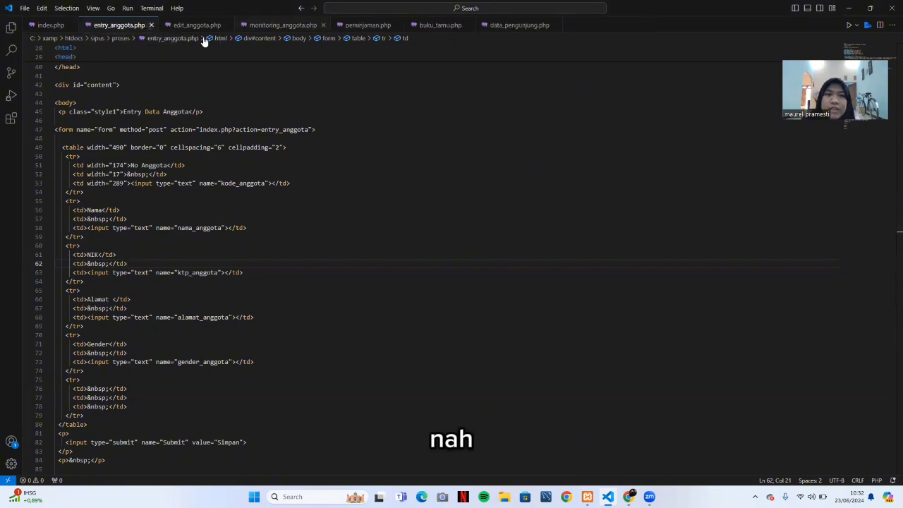
Read through the monitoring_anggota.php code, then go back to the library site.
left_click(276, 25)
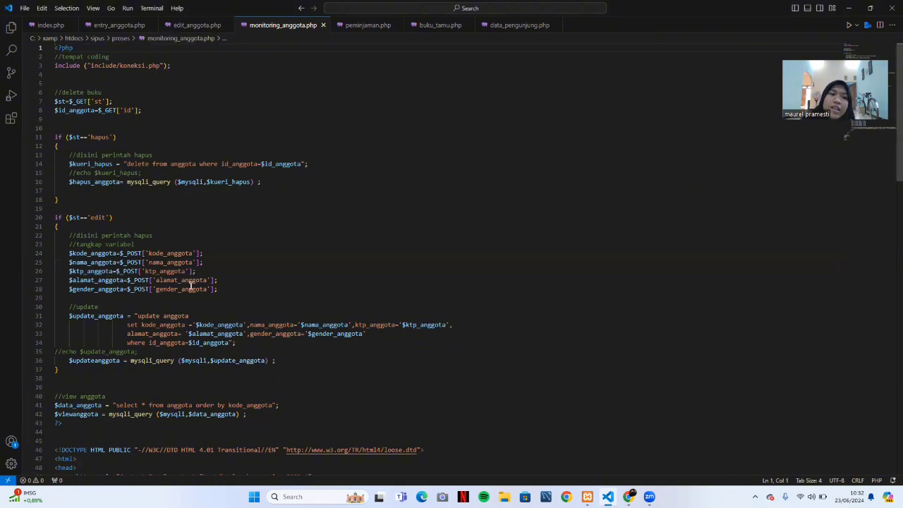
scroll(193, 283, "down", 2)
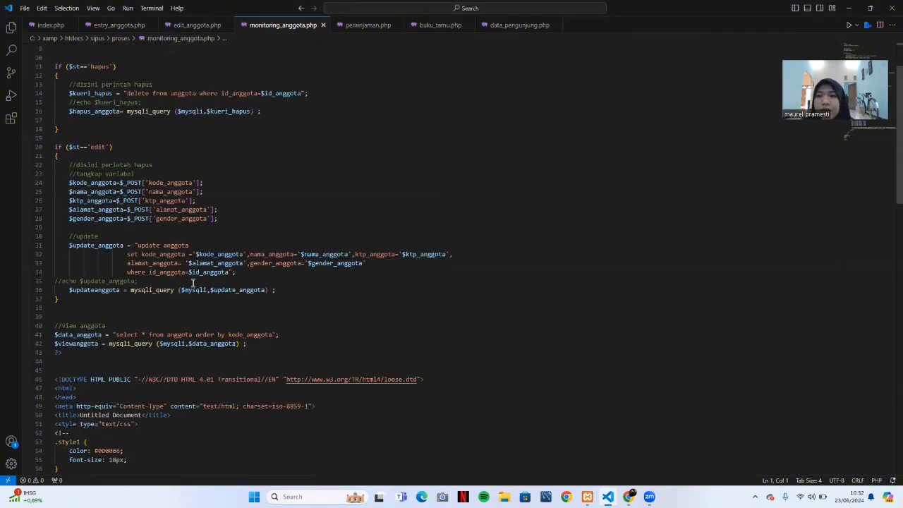
scroll(192, 284, "up", 3)
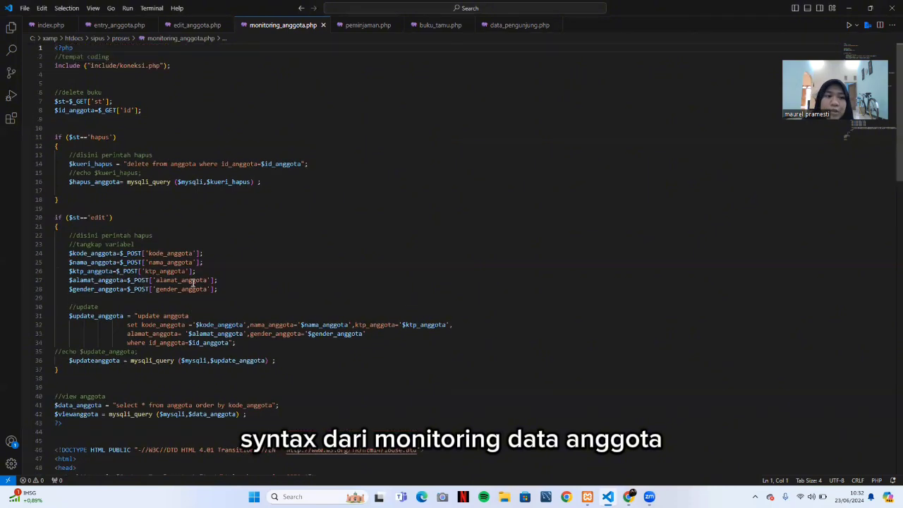
scroll(192, 284, "down", 2)
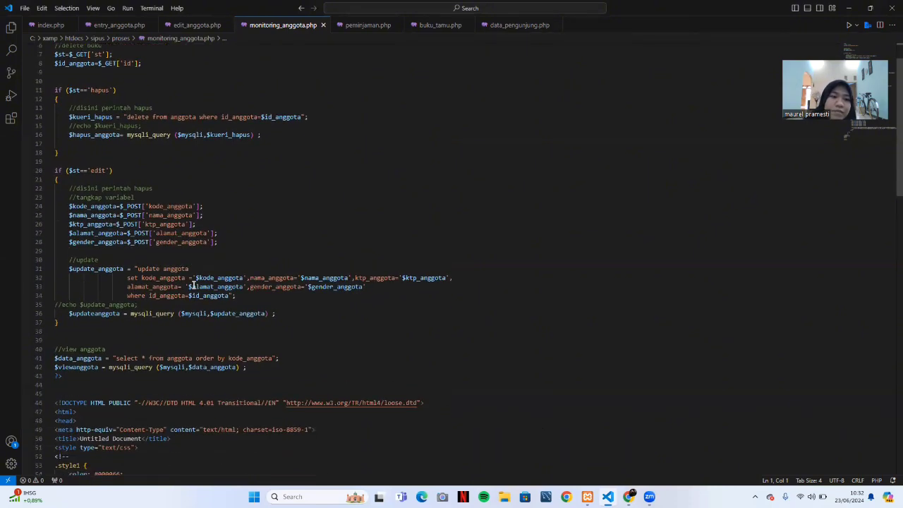
scroll(192, 284, "down", 10)
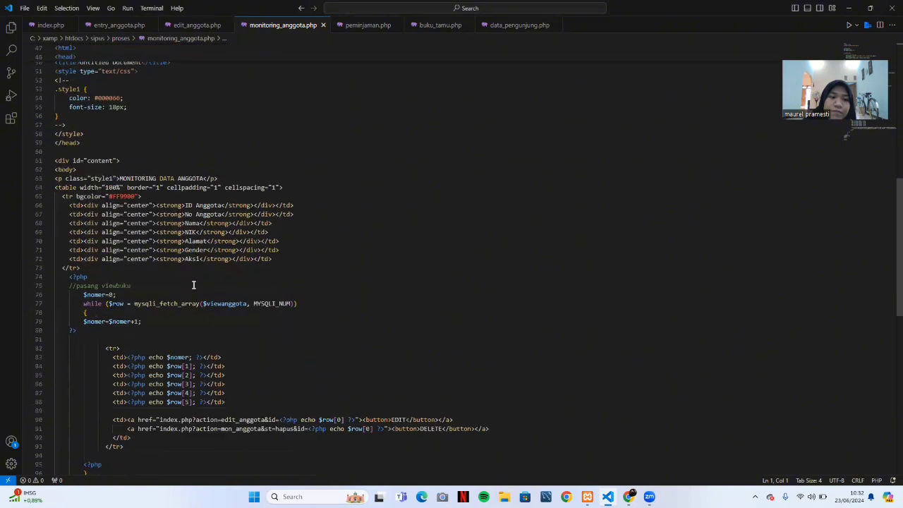
scroll(193, 284, "down", 4)
scroll(193, 284, "up", 10)
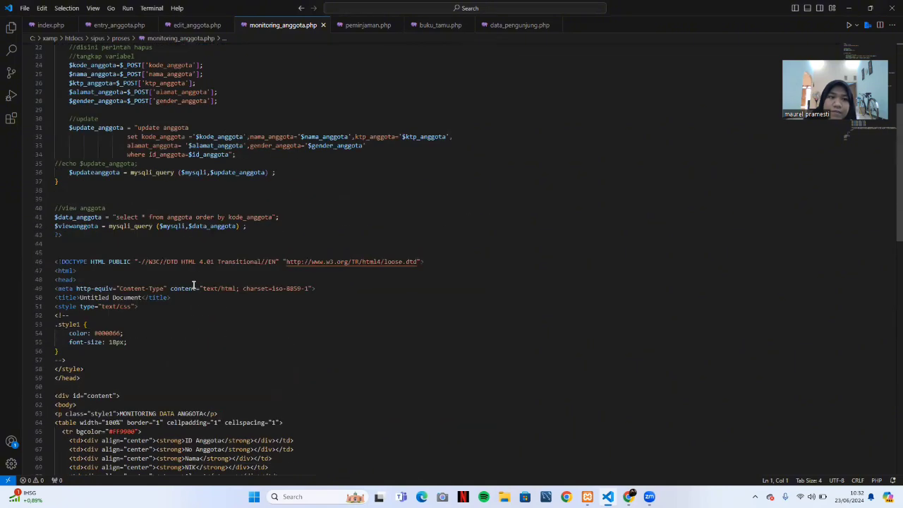
scroll(193, 285, "up", 7)
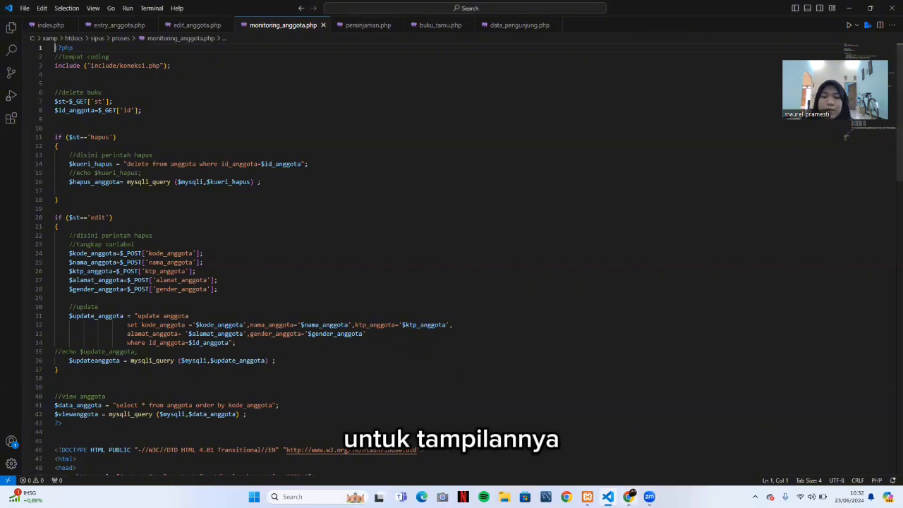
left_click(629, 497)
Open Anggota > Monitoring Data Anggota to list all seven members.
mouse_move(214, 138)
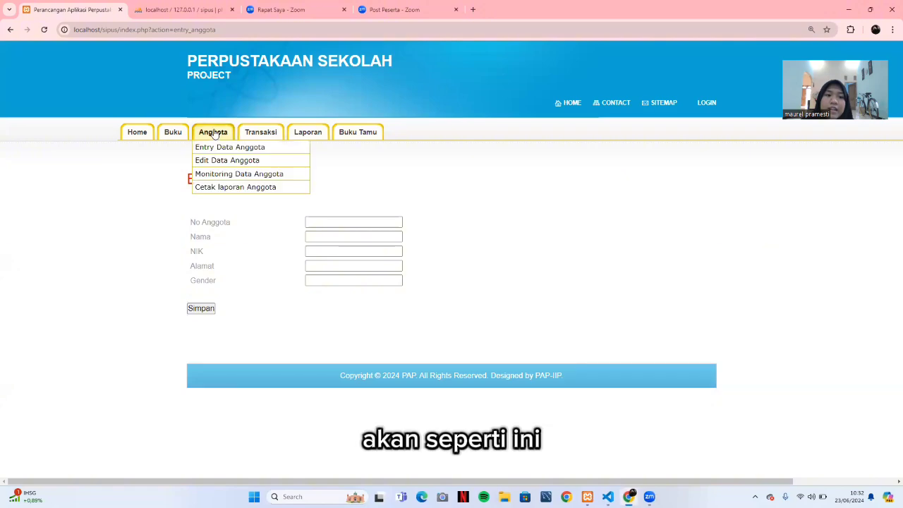
left_click(239, 175)
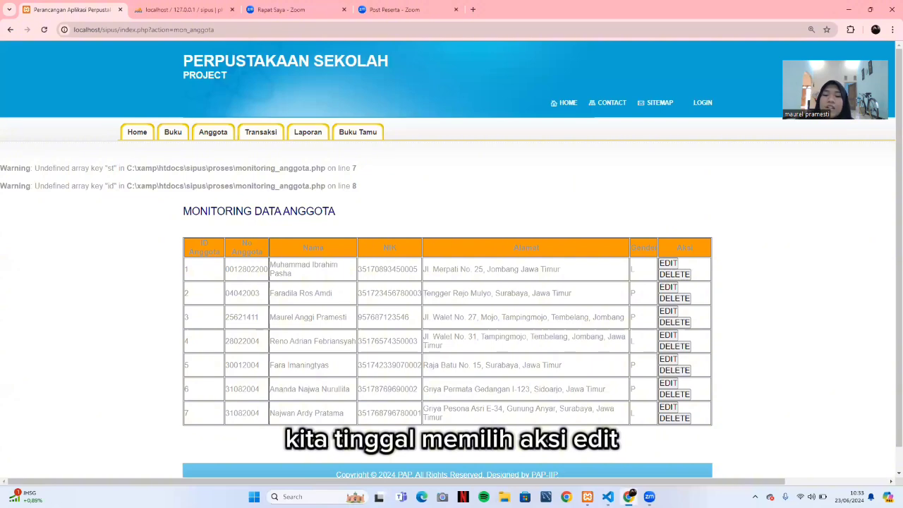
mouse_move(607, 497)
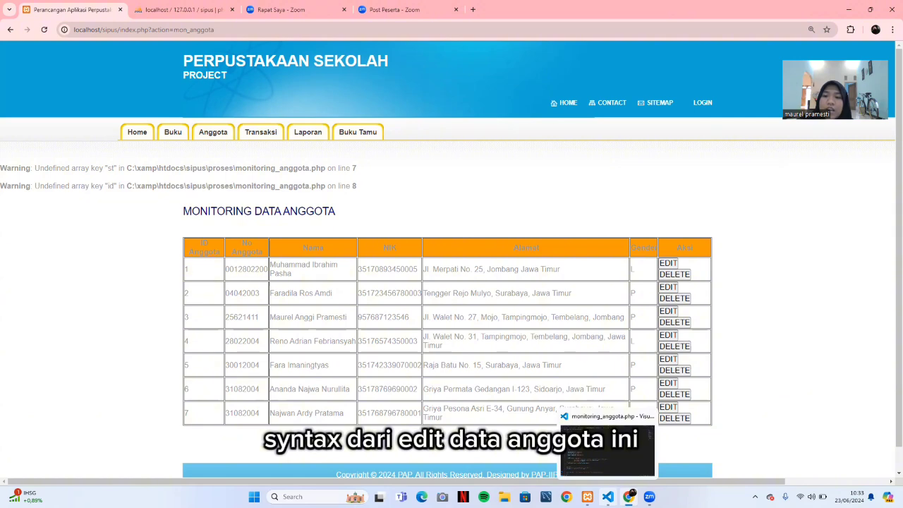
Read through the edit_anggota.php form code in VS Code, then return to the member list.
left_click(607, 444)
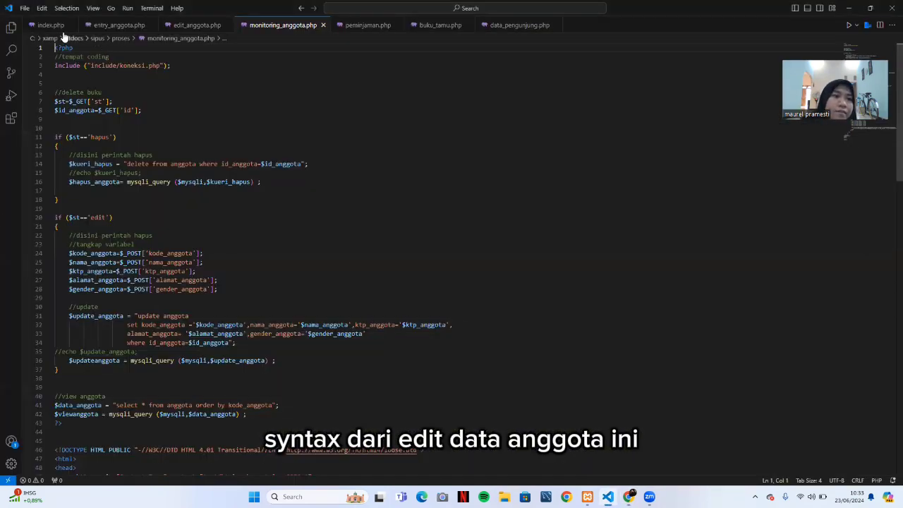
left_click(189, 28)
scroll(144, 111, "down", 10)
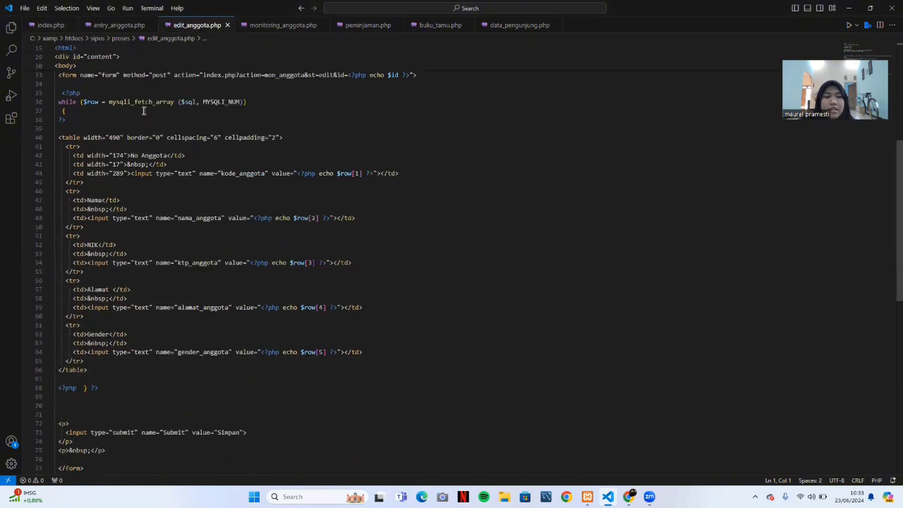
scroll(144, 111, "down", 6)
scroll(144, 111, "up", 9)
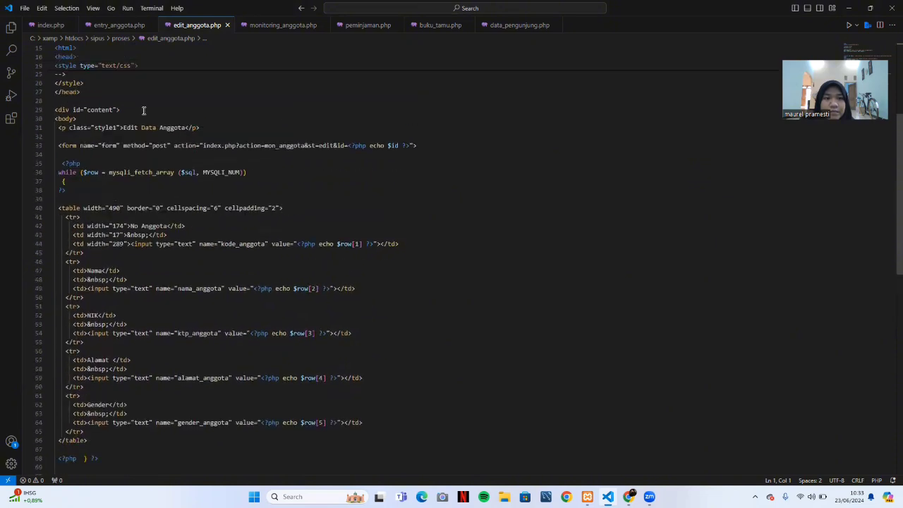
scroll(143, 111, "up", 8)
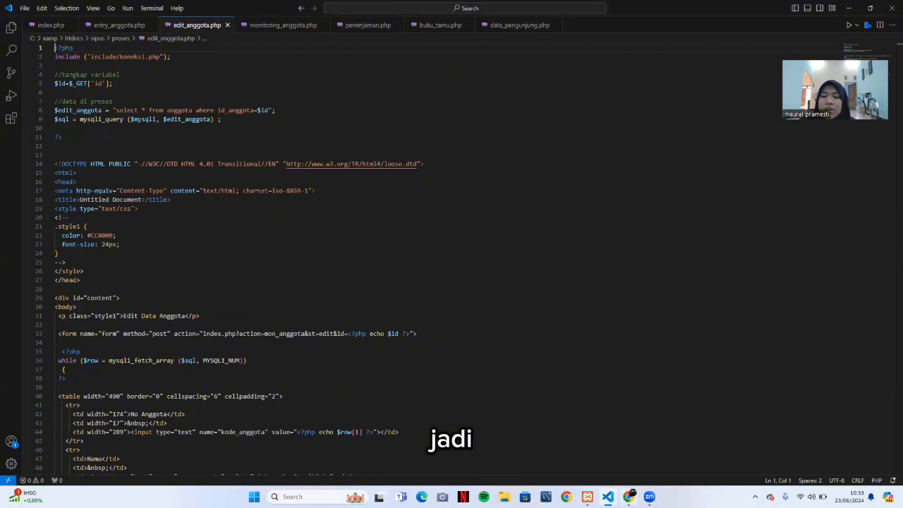
left_click(629, 496)
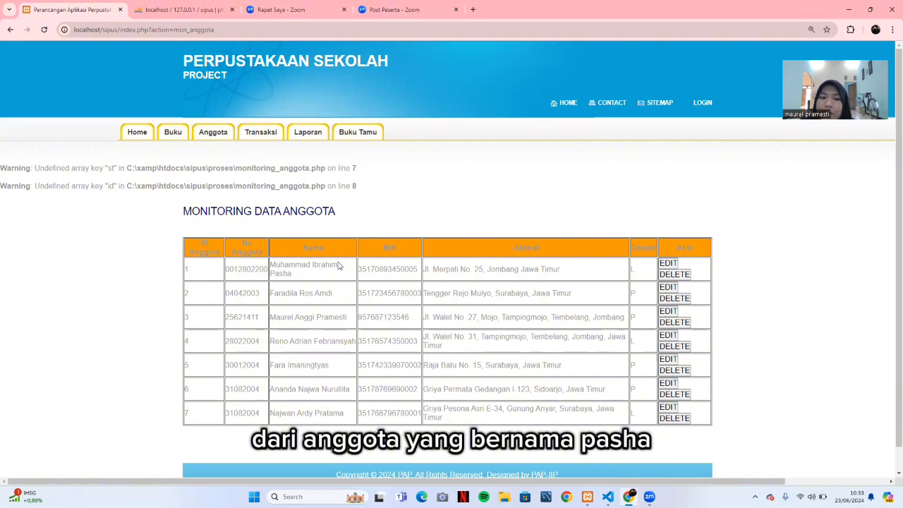
Edit the first member, replace the address with a new Surabaya, Jawa Timur address, and save.
left_click(670, 264)
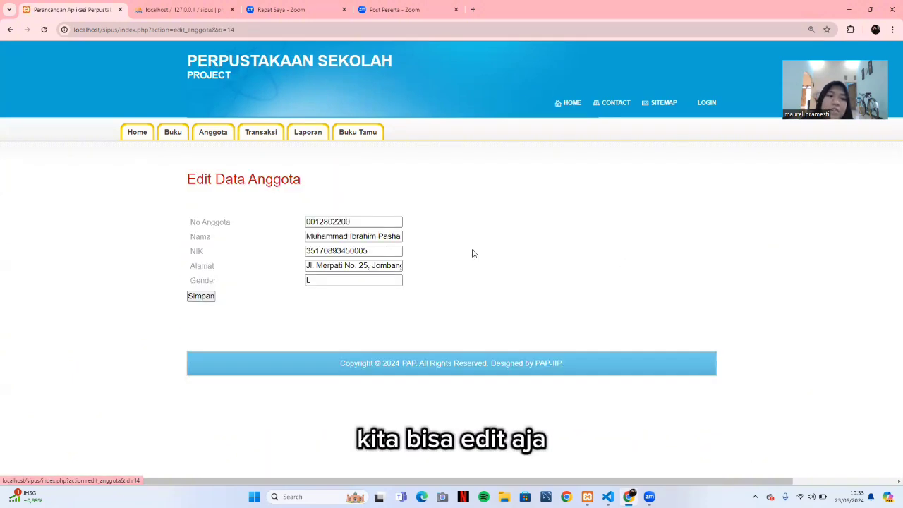
left_click(394, 269)
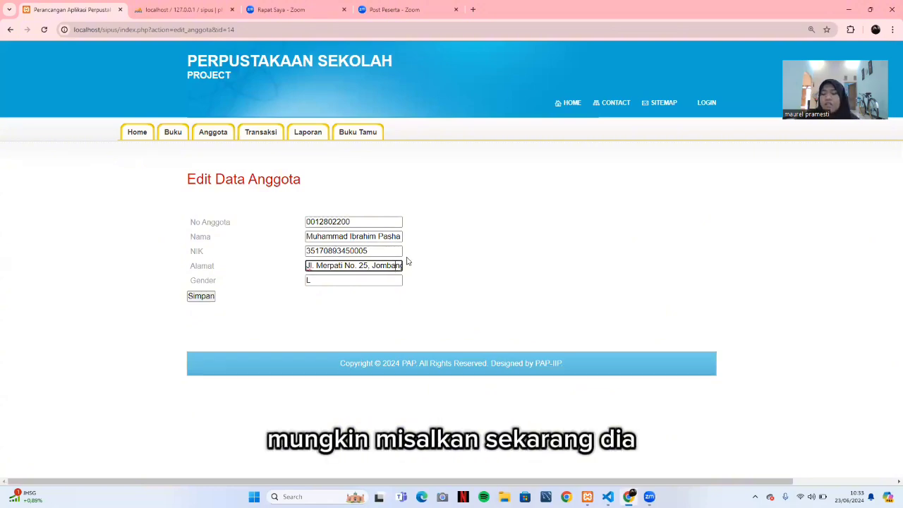
type("Jawa Timur")
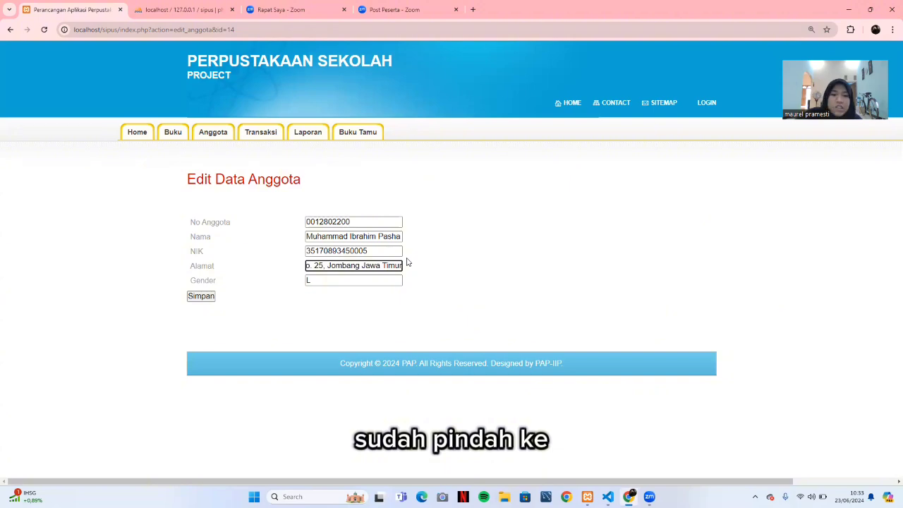
key("BackSpace")
key("BackSpace")
key("BackSpace")
key("BackSpace")
key("BackSpace")
key("BackSpace")
key("BackSpace")
key("BackSpace")
key("BackSpace")
key("BackSpace")
key("BackSpace")
key("BackSpace")
key("BackSpace")
key("BackSpace")
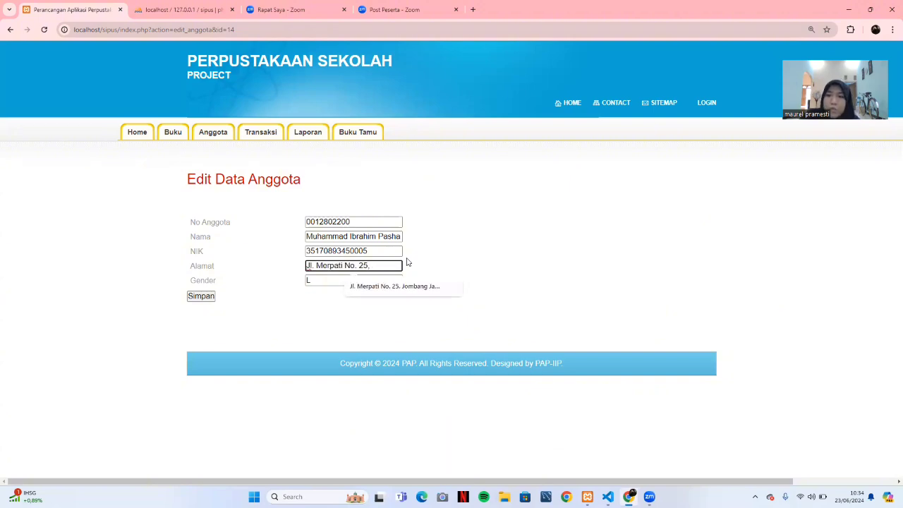
type("Gubeng")
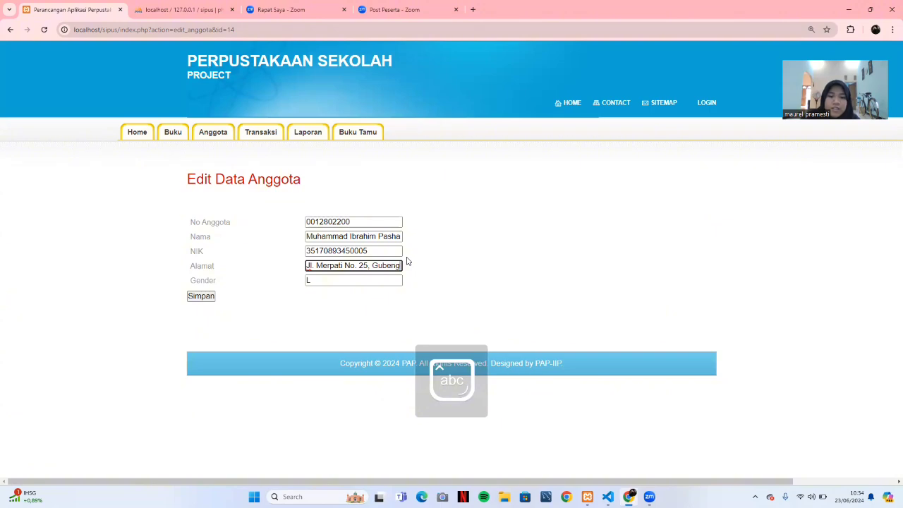
type(", Surab")
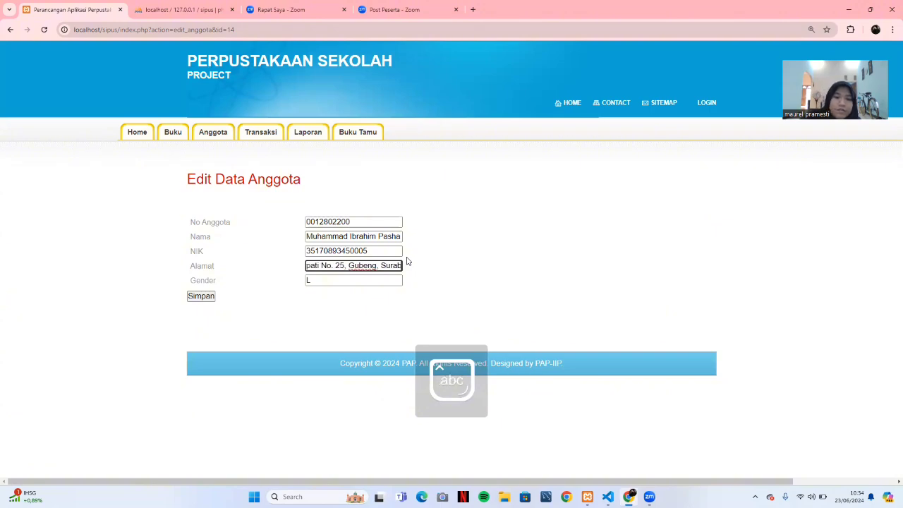
type("aya, jawa")
key("Caps_Lock")
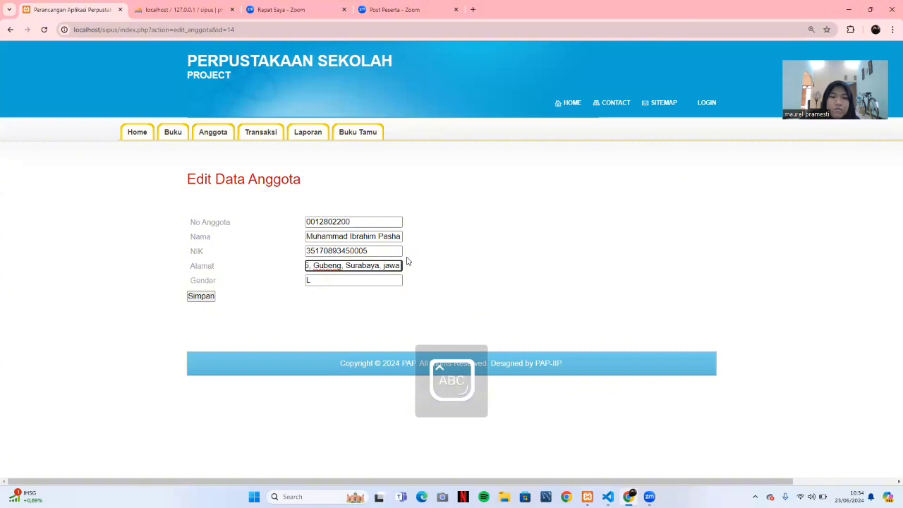
key("BackSpace")
key("BackSpace")
key("BackSpace")
key("BackSpace")
type("J")
key("Caps_Lock")
type("awa")
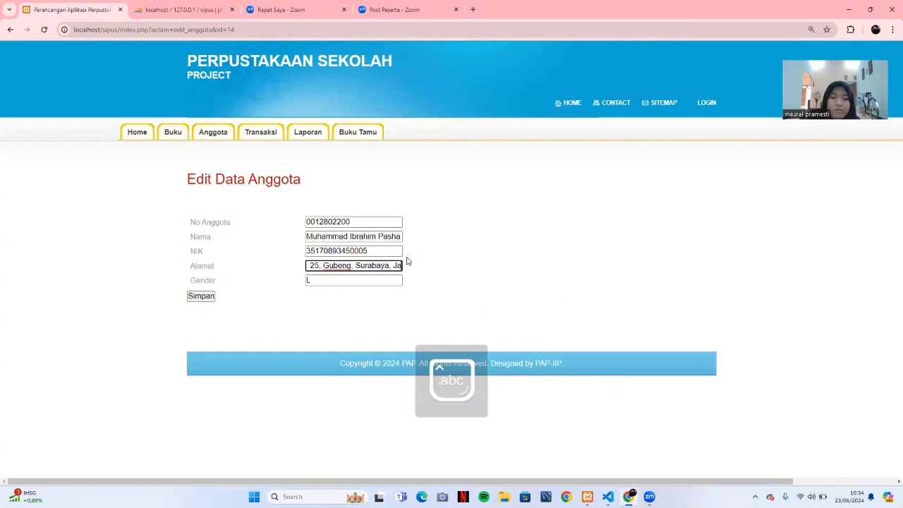
type(" Timur")
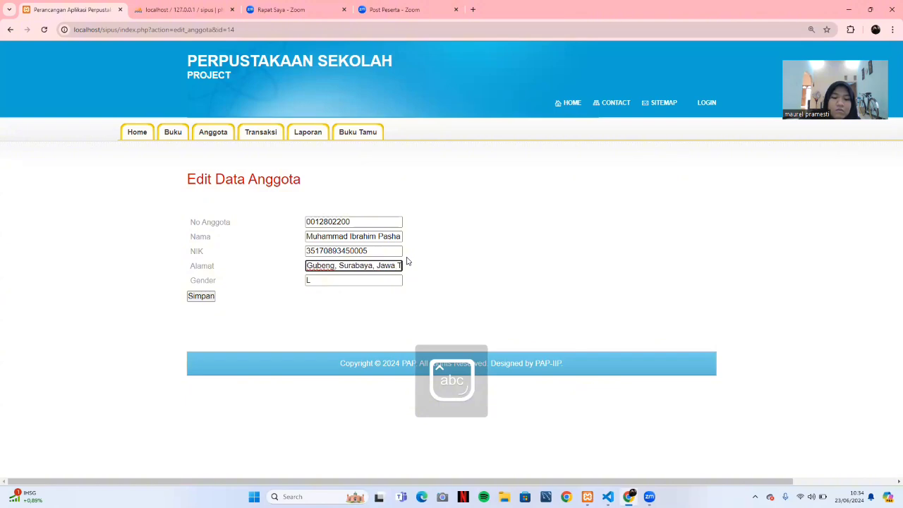
left_click(191, 295)
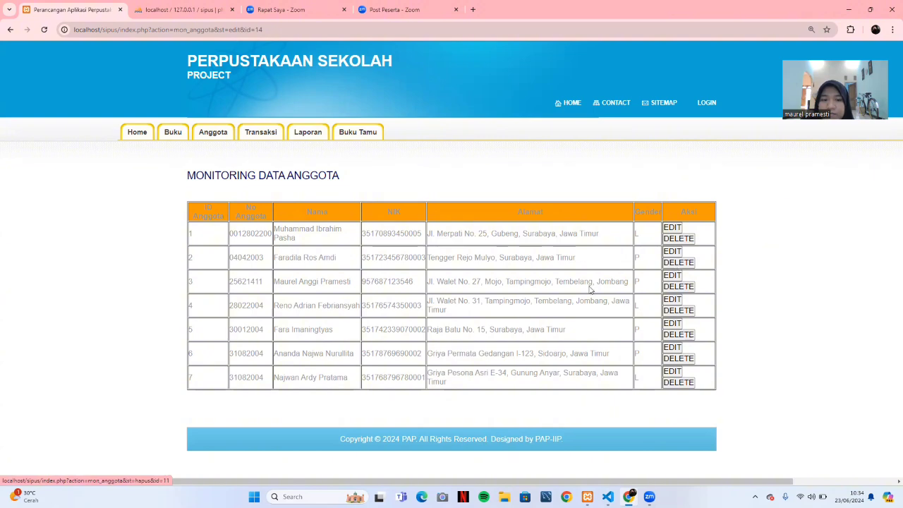
Delete the fourth member, leaving six in Monitoring Data Anggota.
left_click(691, 312)
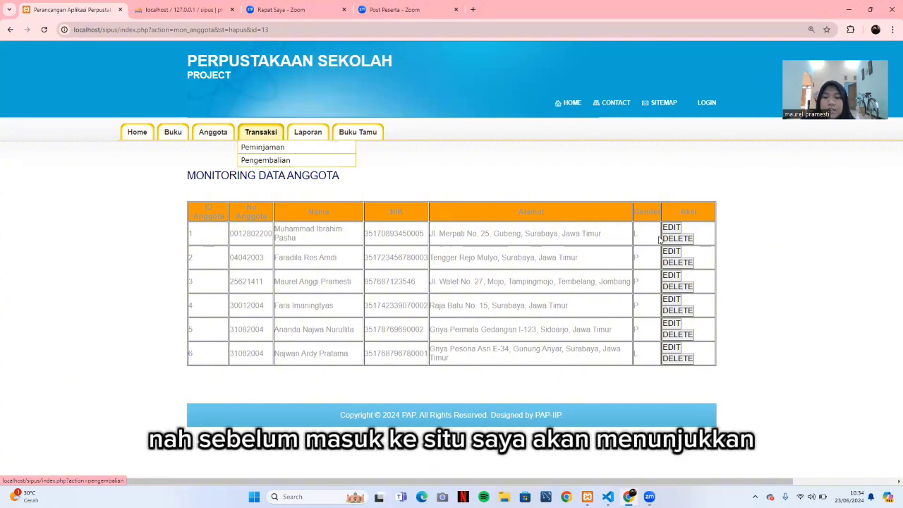
mouse_move(611, 494)
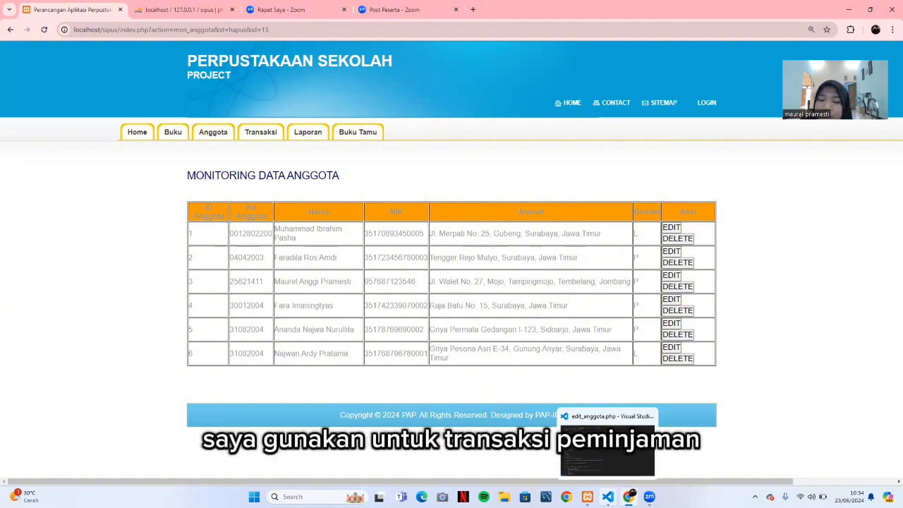
In VS Code, close the entry_anggota.php, edit_anggota.php and monitoring_anggota.php tabs.
left_click(609, 495)
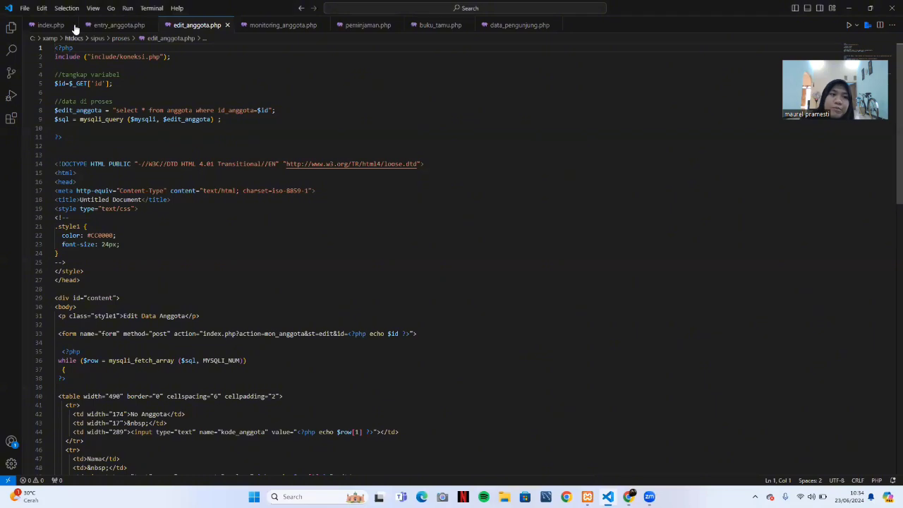
left_click(150, 25)
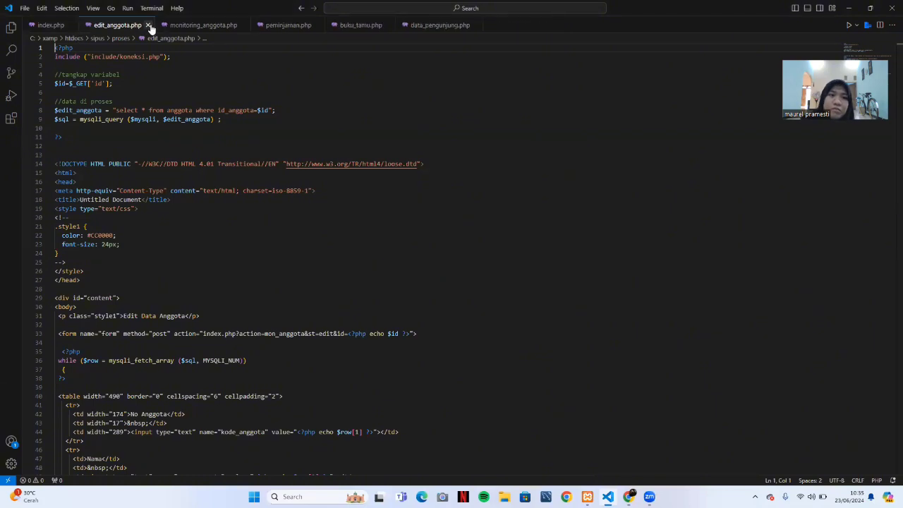
left_click(149, 26)
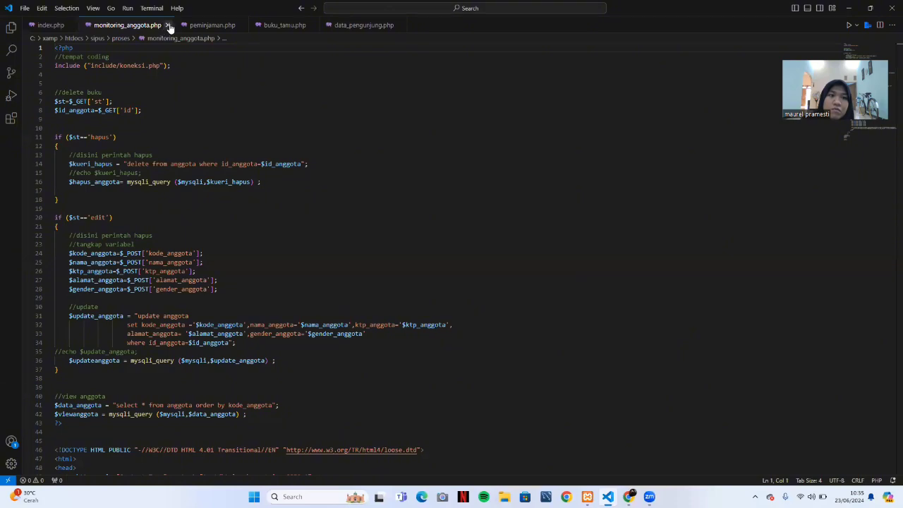
left_click(168, 25)
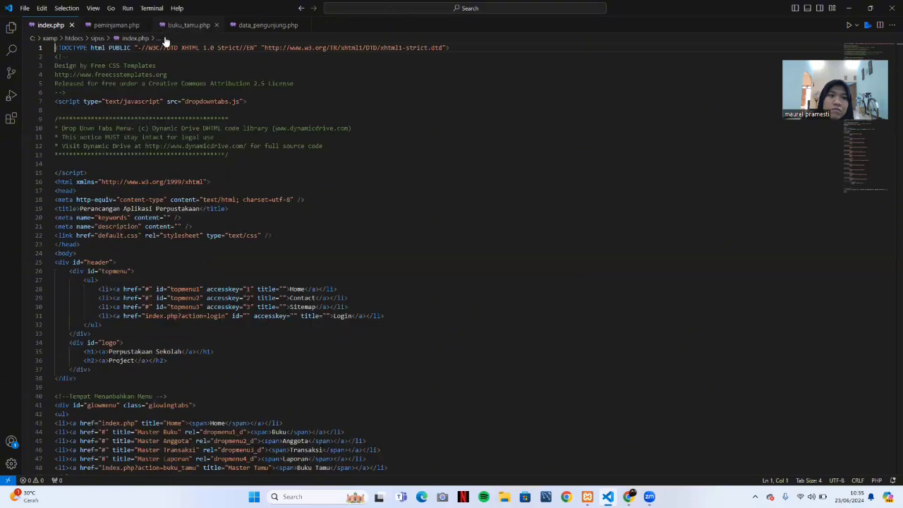
Read through peminjaman.php's loan insert and cancel code, then return to the library site.
left_click(115, 26)
scroll(232, 222, "down", 4)
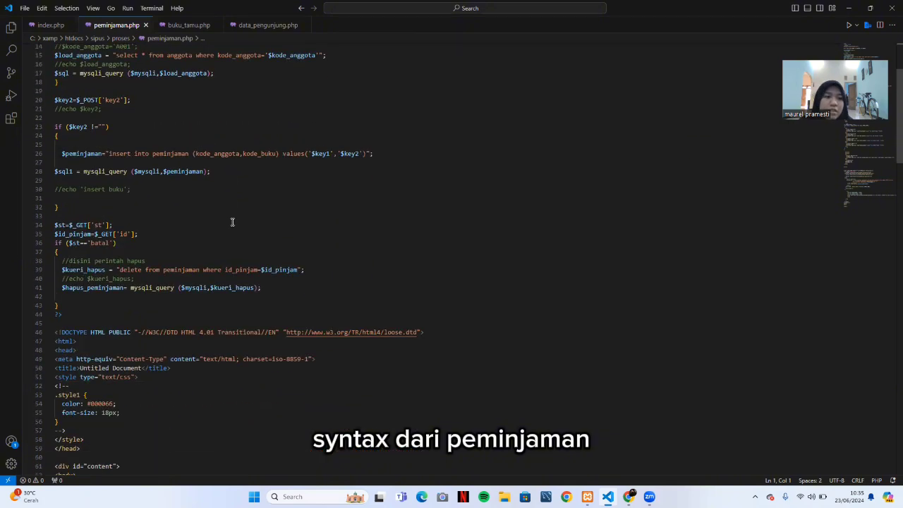
scroll(232, 222, "down", 4)
scroll(232, 223, "up", 8)
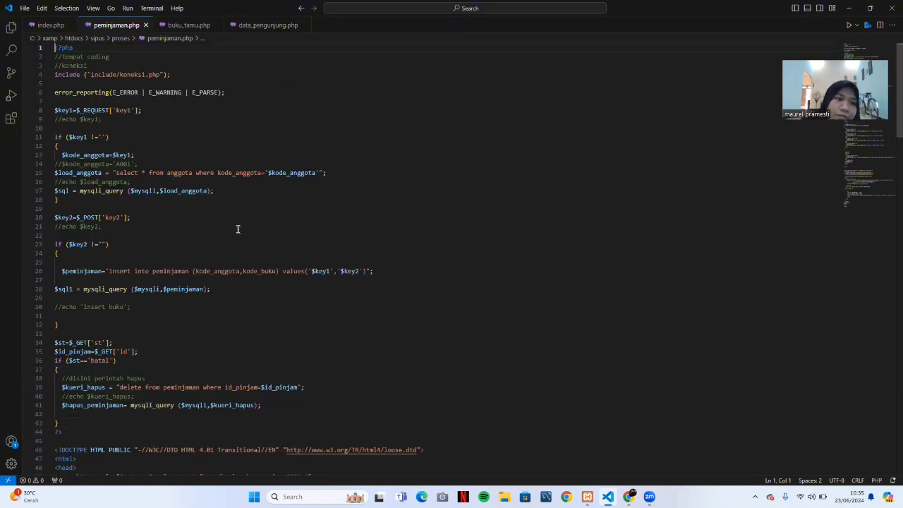
scroll(239, 234, "down", 2)
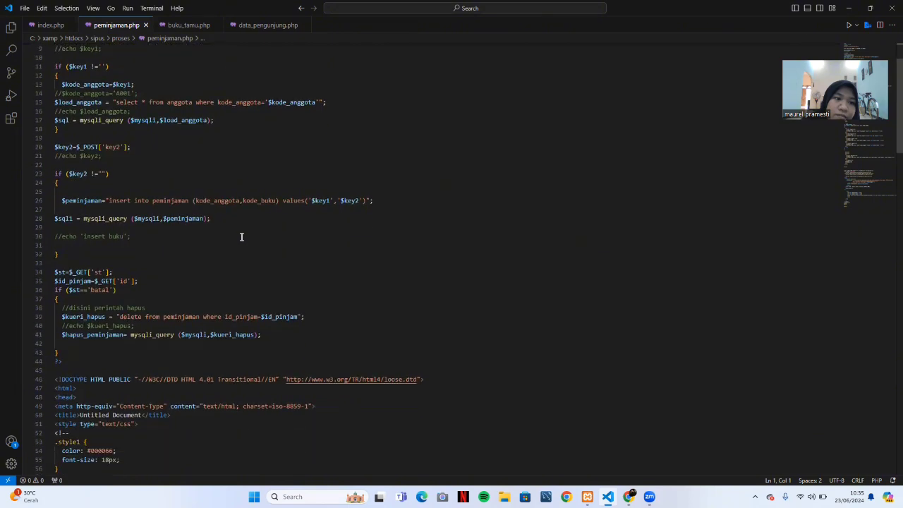
scroll(241, 237, "down", 2)
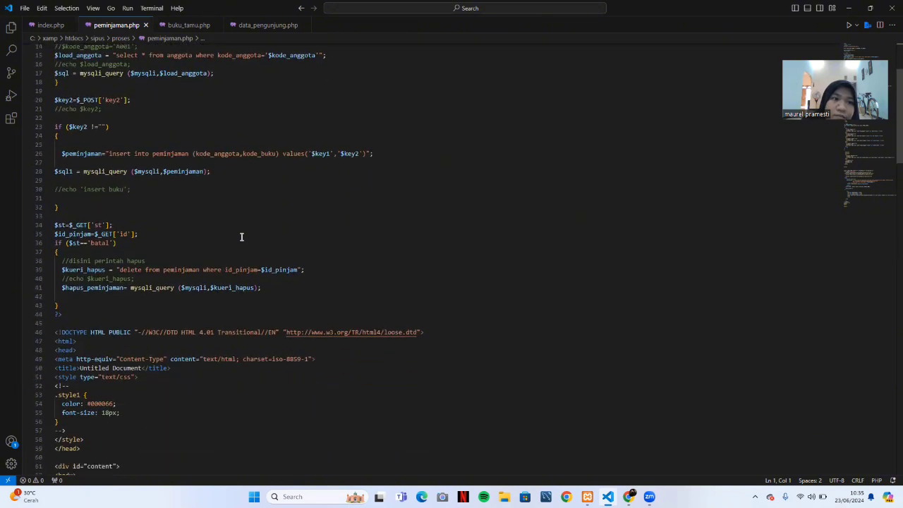
scroll(241, 237, "up", 3)
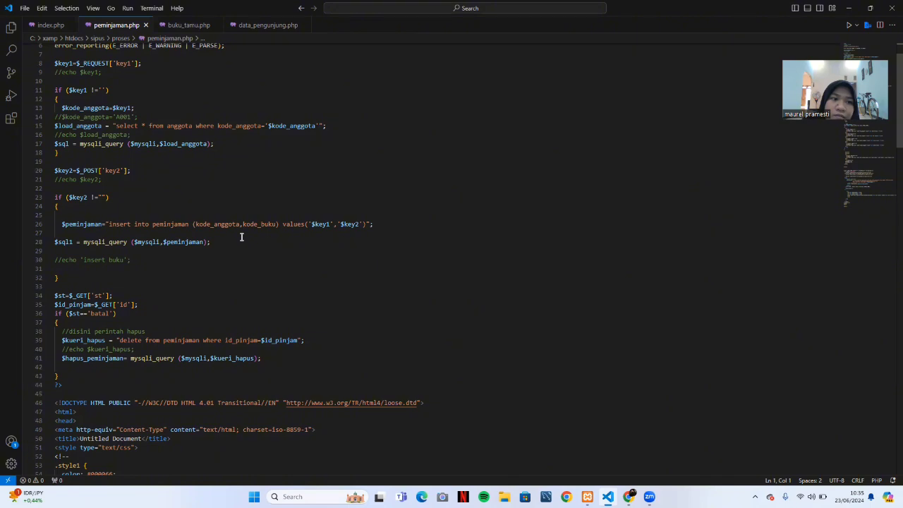
scroll(241, 237, "down", 5)
scroll(242, 237, "down", 10)
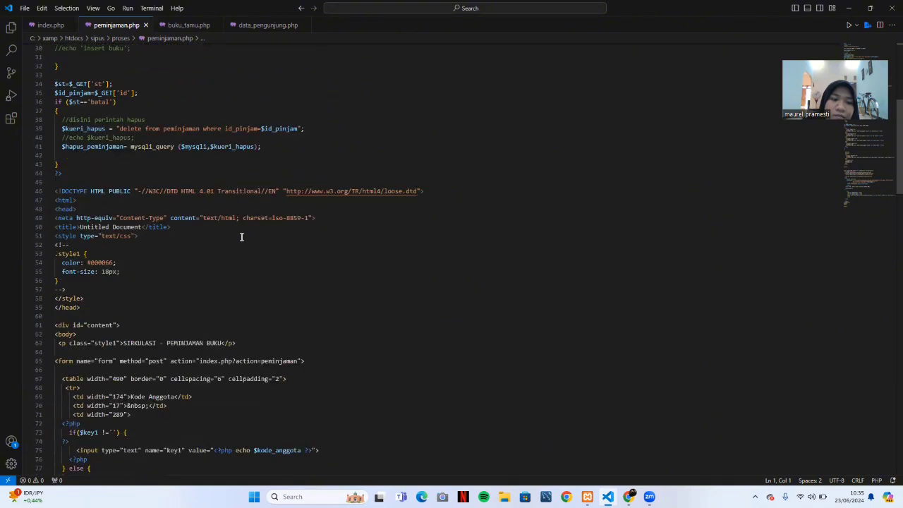
scroll(241, 237, "up", 3)
scroll(242, 237, "up", 12)
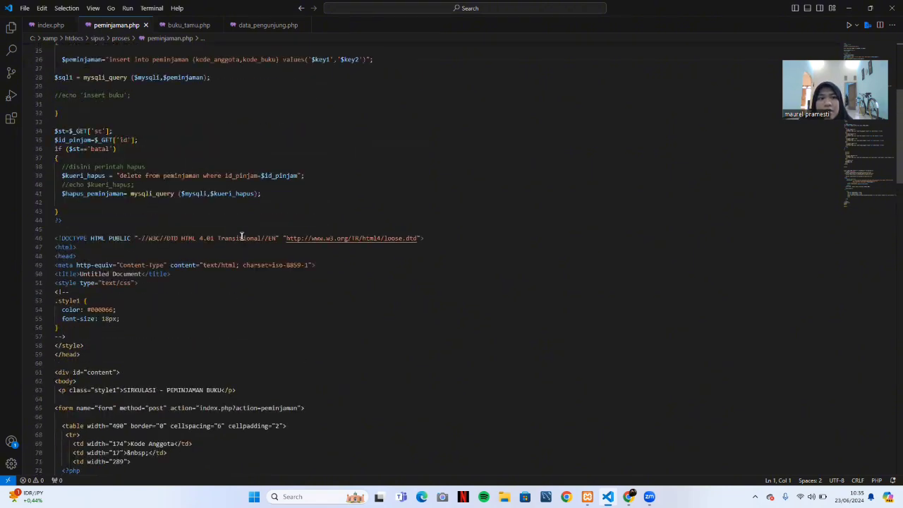
mouse_move(628, 497)
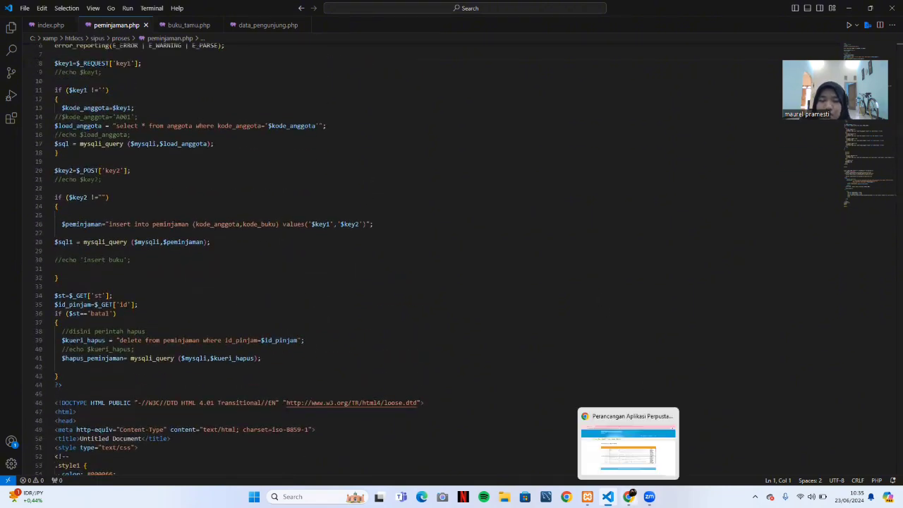
left_click(628, 442)
Open Transaksi > Peminjaman and place the cursor in the Kode Anggota field.
mouse_move(261, 134)
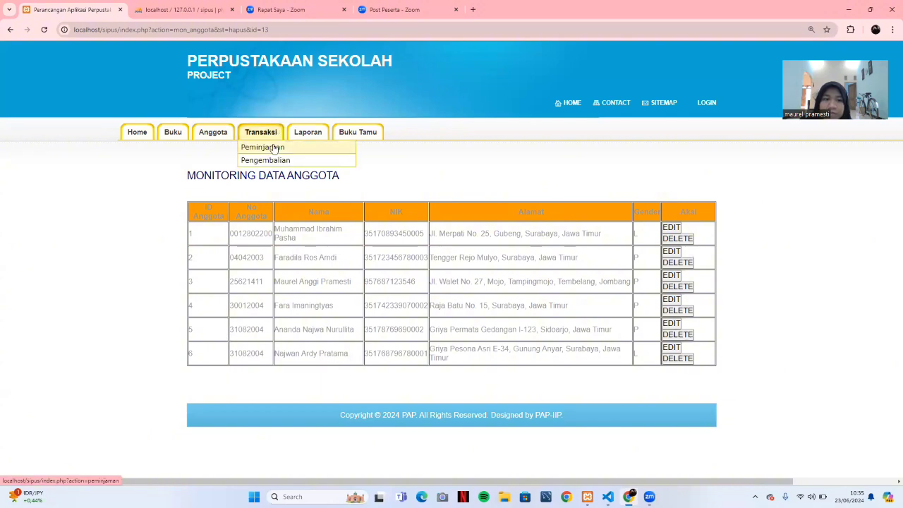
left_click(275, 147)
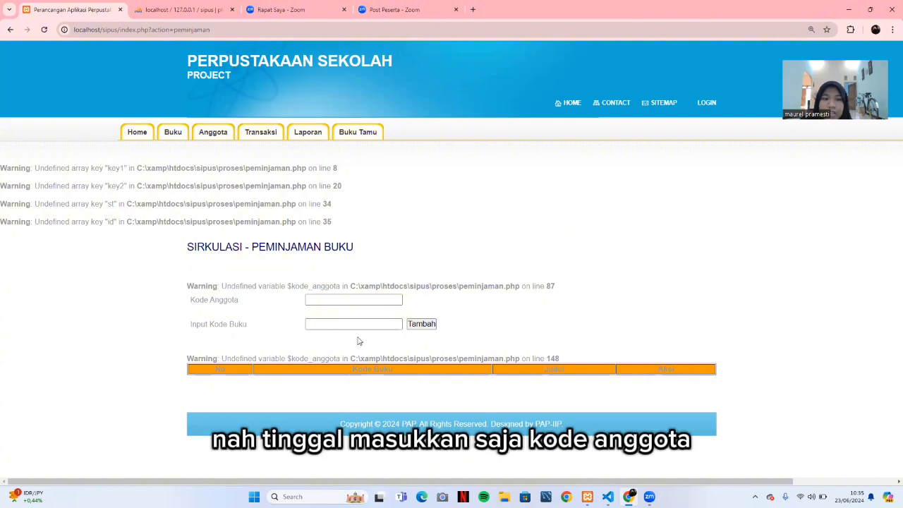
left_click(341, 298)
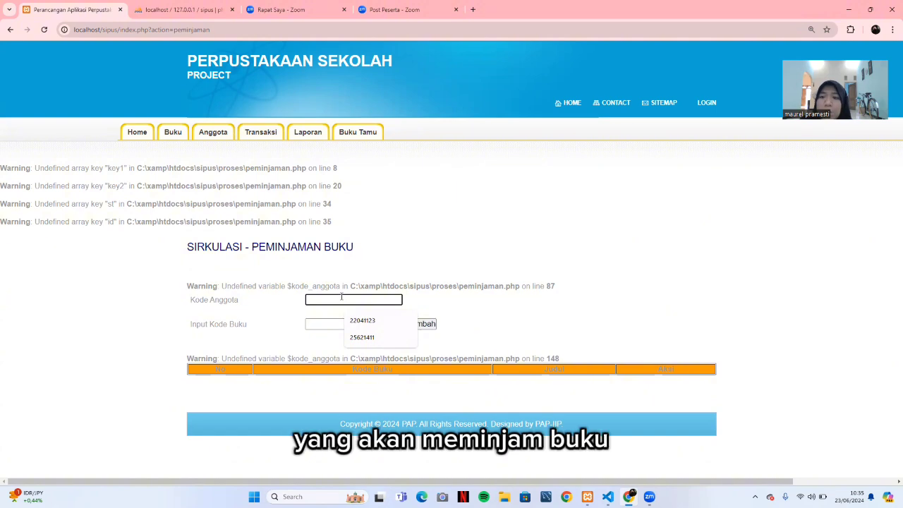
Copy the first member's No Anggota from Monitoring Data Anggota.
mouse_move(214, 132)
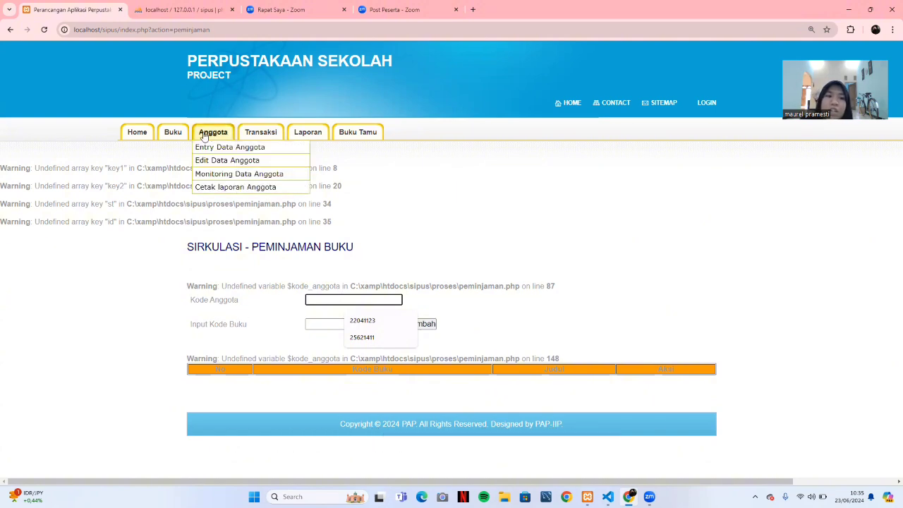
left_click(229, 174)
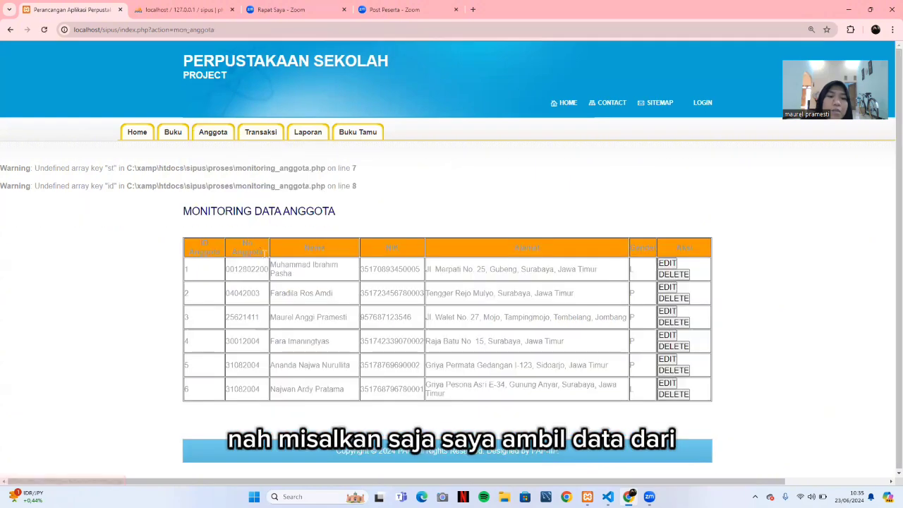
left_click_drag(265, 269, 227, 272)
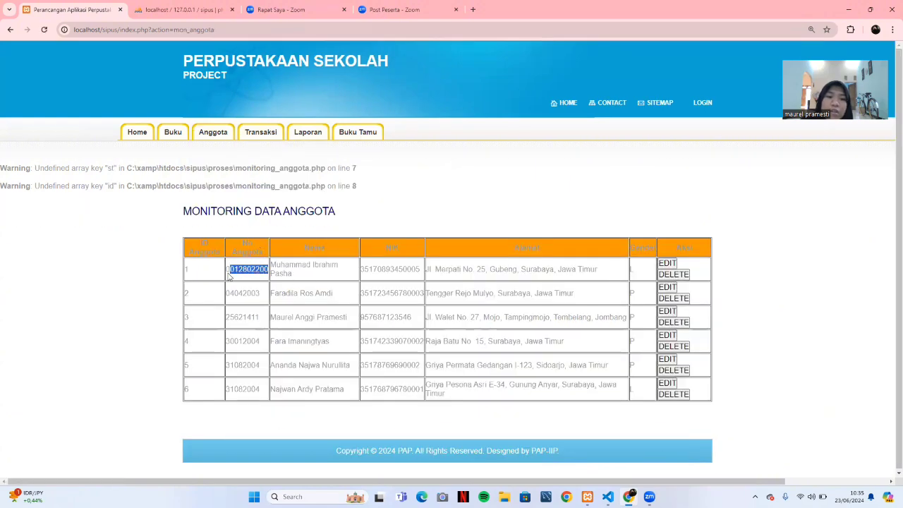
right_click(230, 273)
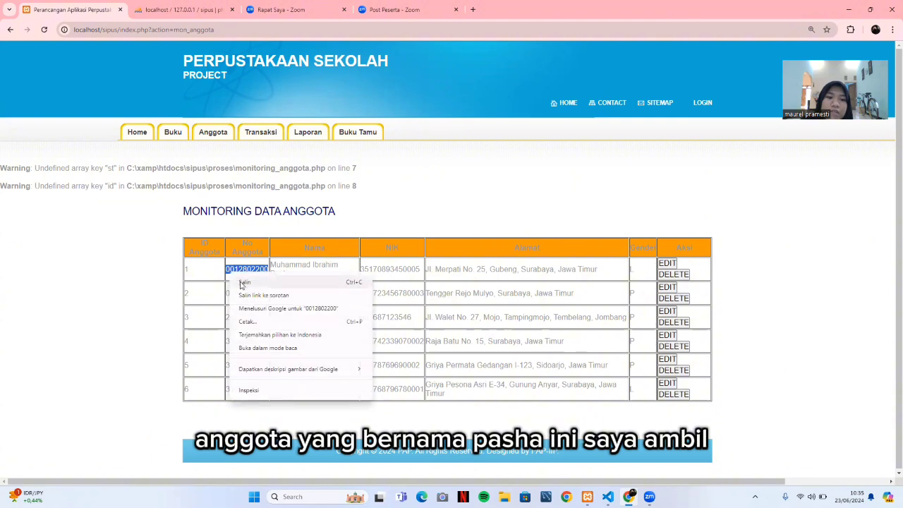
left_click(244, 283)
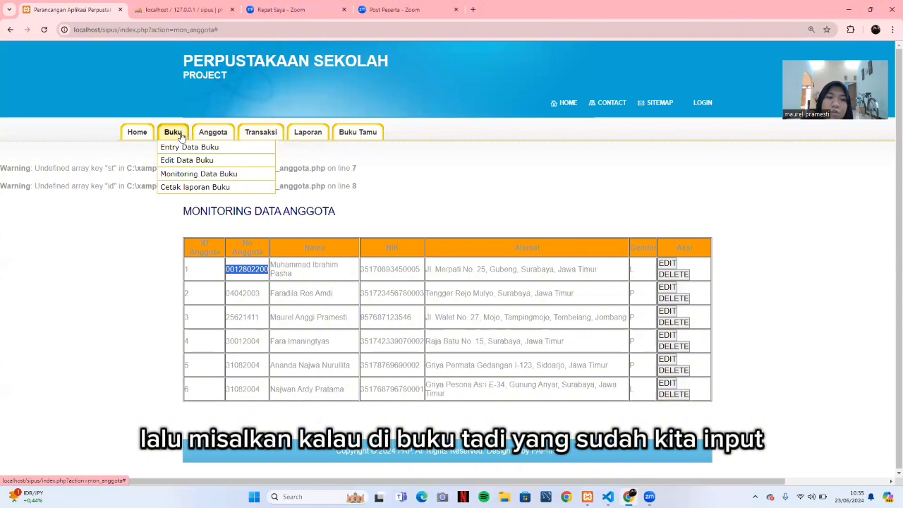
Check Buku > Monitoring Data Buku for the Etnografi Pengobatan book code TA401.
left_click(182, 133)
left_click(188, 176)
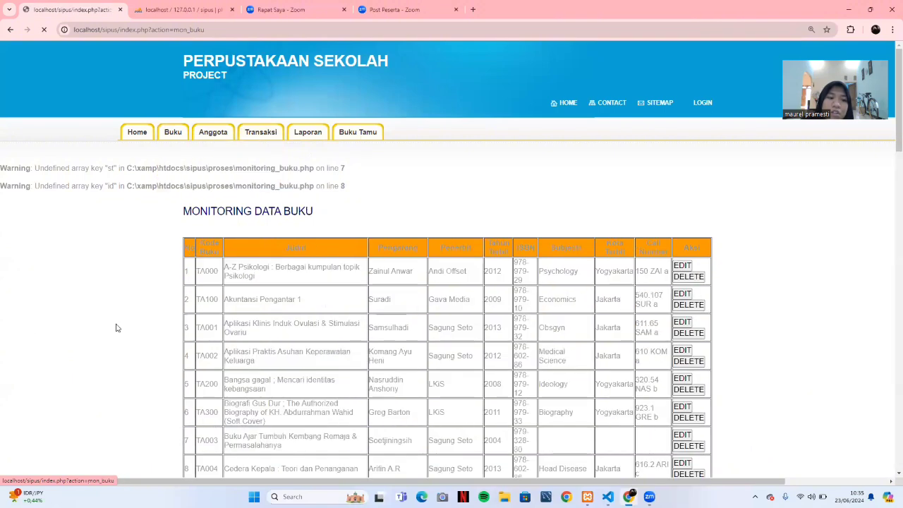
scroll(274, 364, "down", 3)
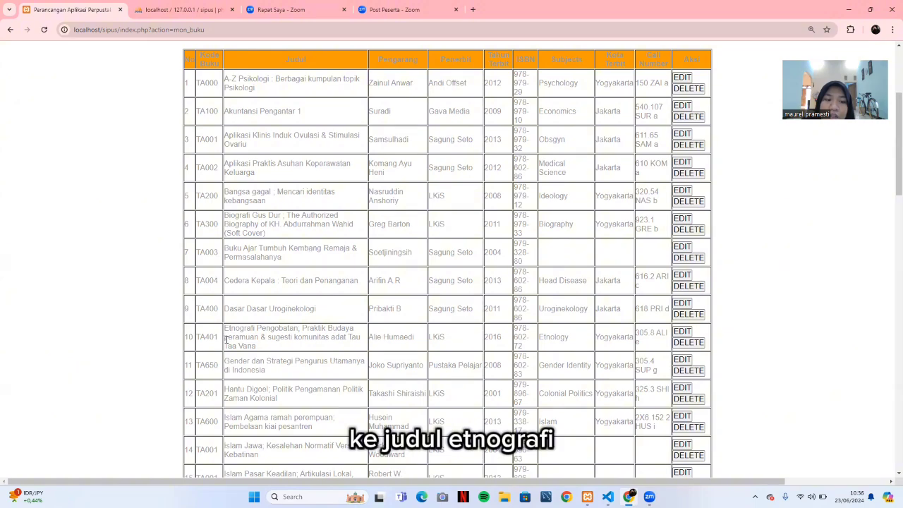
scroll(289, 268, "up", 3)
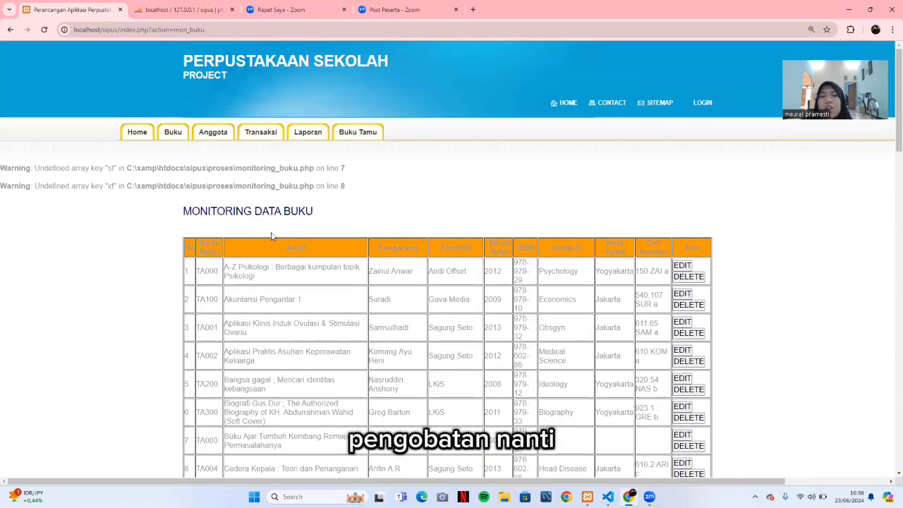
Paste the copied member code into Kode Anggota on the borrowing form.
mouse_move(311, 139)
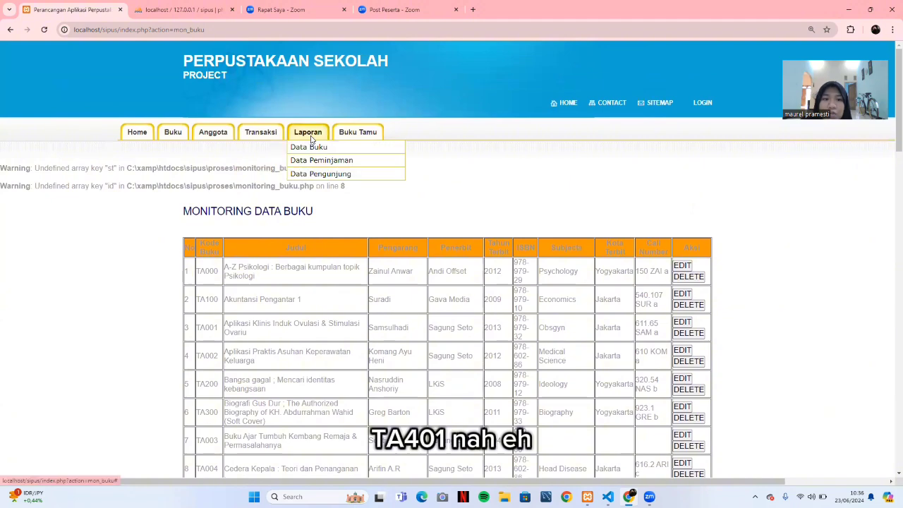
left_click(262, 146)
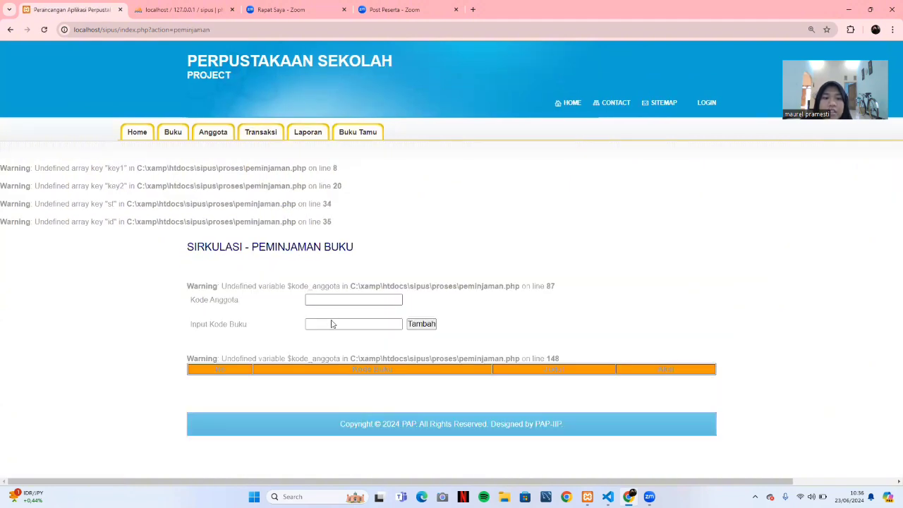
left_click(332, 299)
right_click(332, 299)
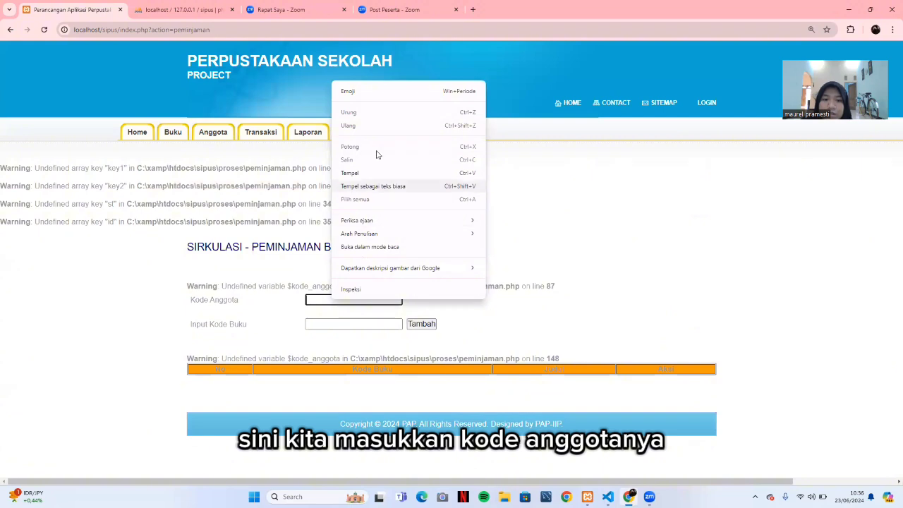
left_click(377, 172)
Add books TA401 and TA550 to the loan list.
left_click(345, 324)
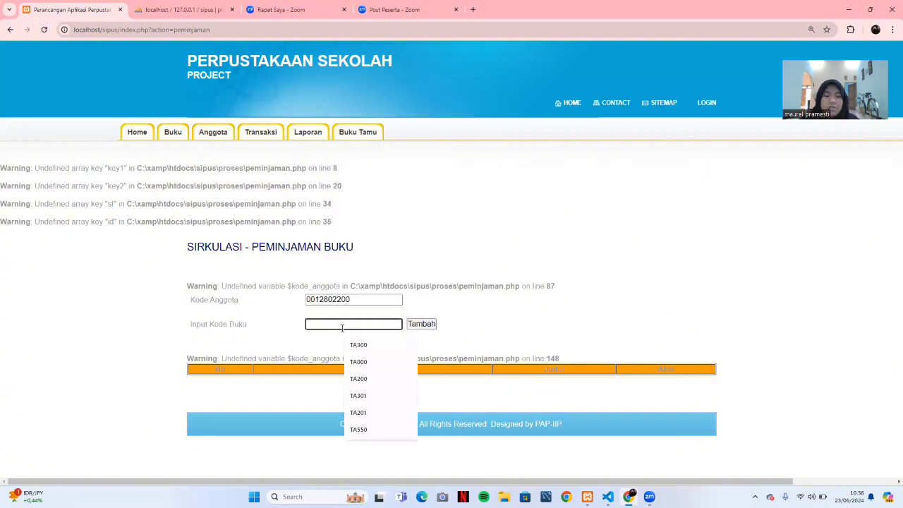
key("Caps_Lock")
type("TA")
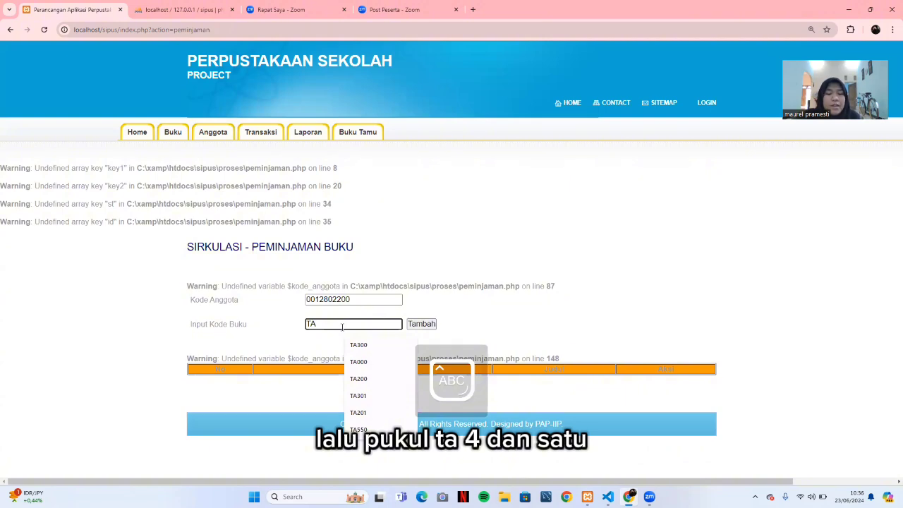
type("401")
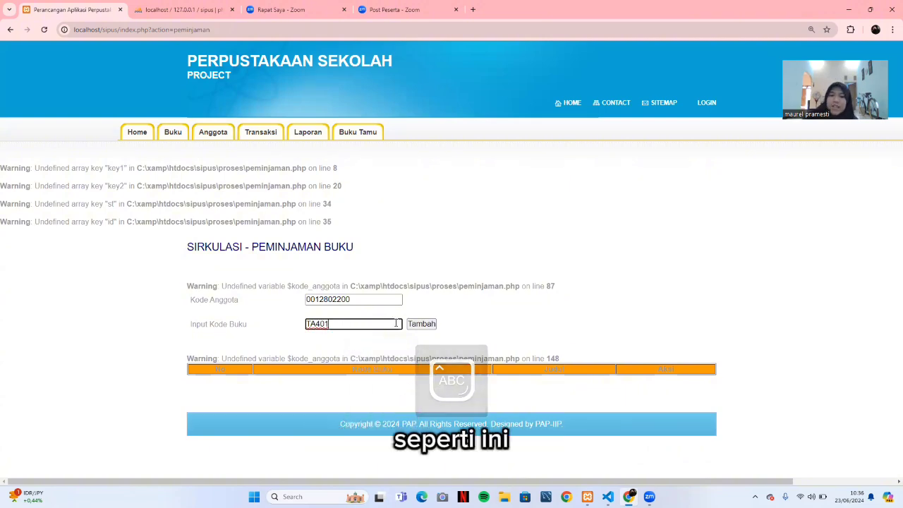
left_click(420, 325)
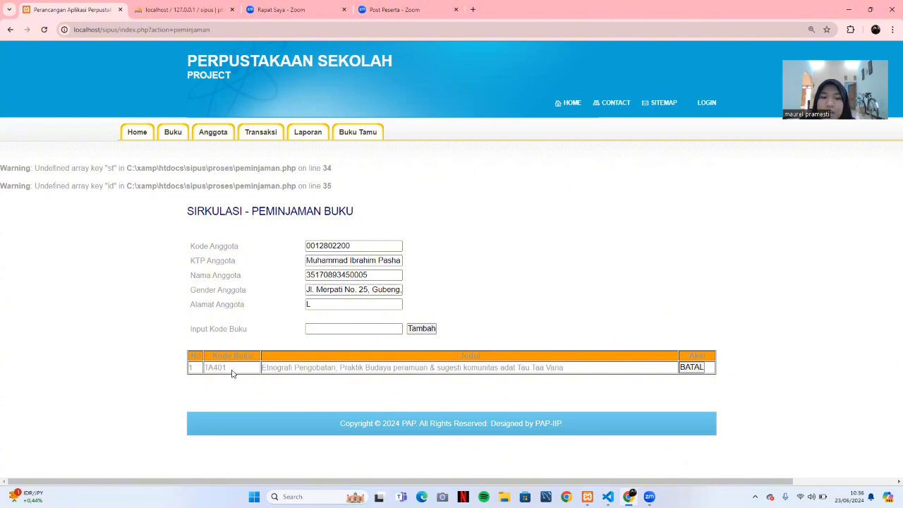
left_click(367, 329)
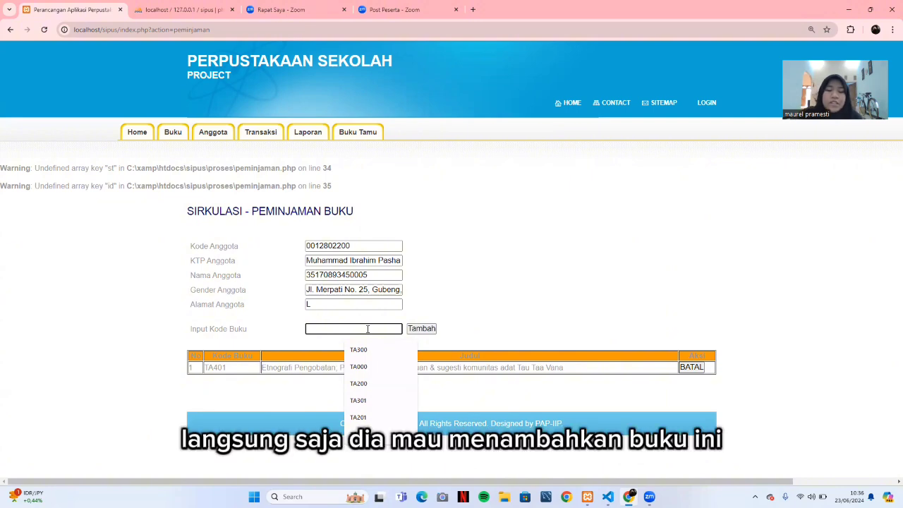
type("TA550")
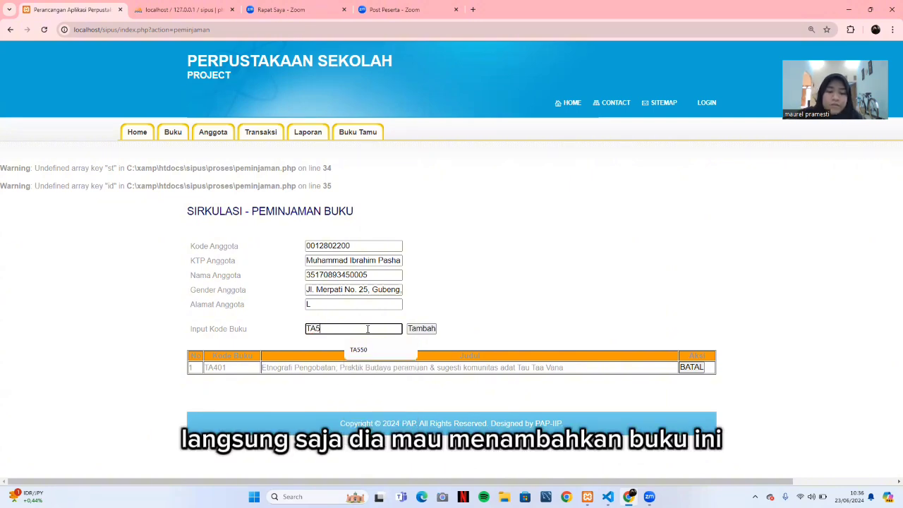
left_click(422, 328)
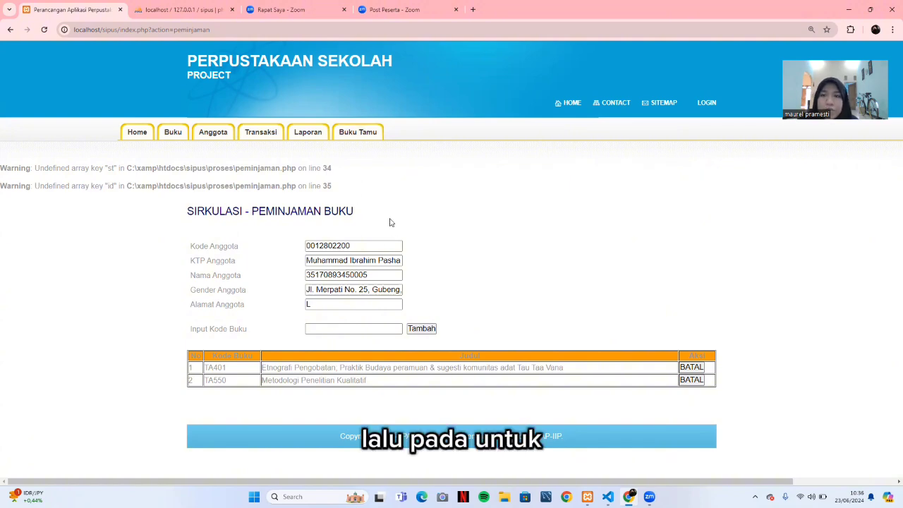
Open the Buku Tamu page, then view buku_tamu.php in VS Code and close peminjaman.php.
left_click(369, 138)
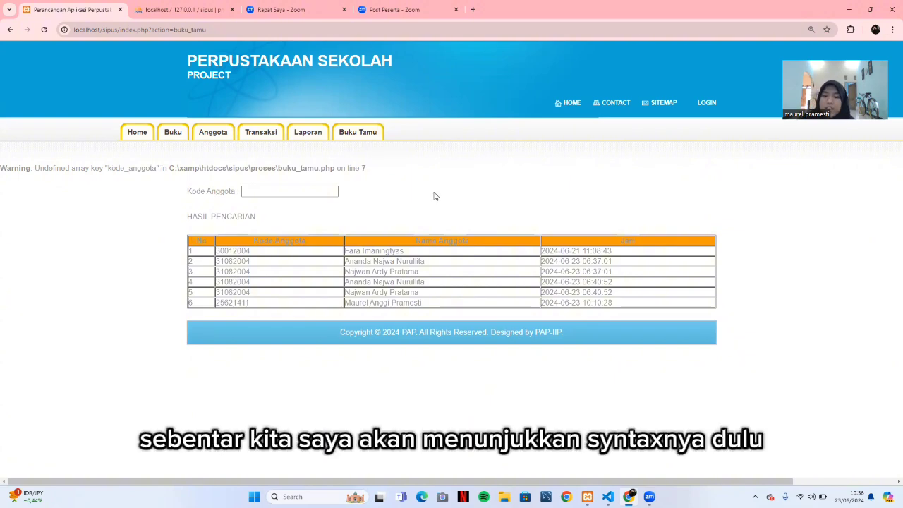
left_click(608, 497)
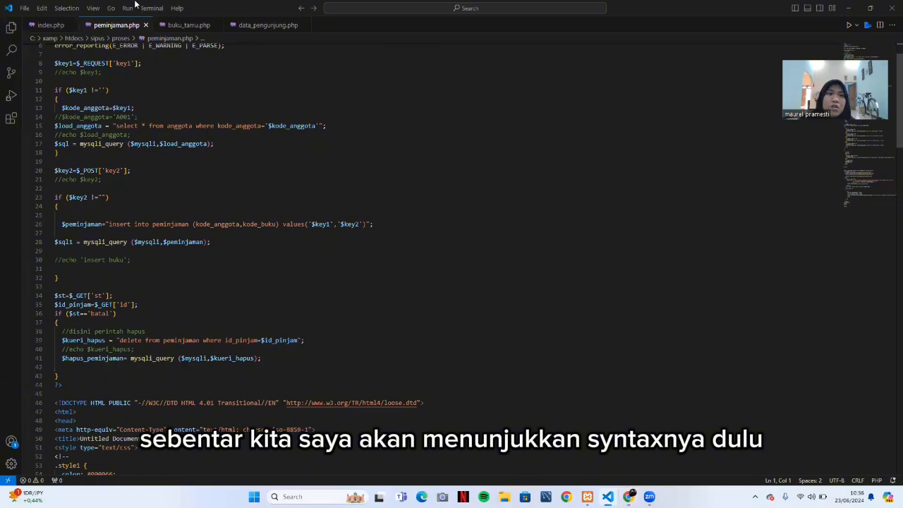
left_click(175, 25)
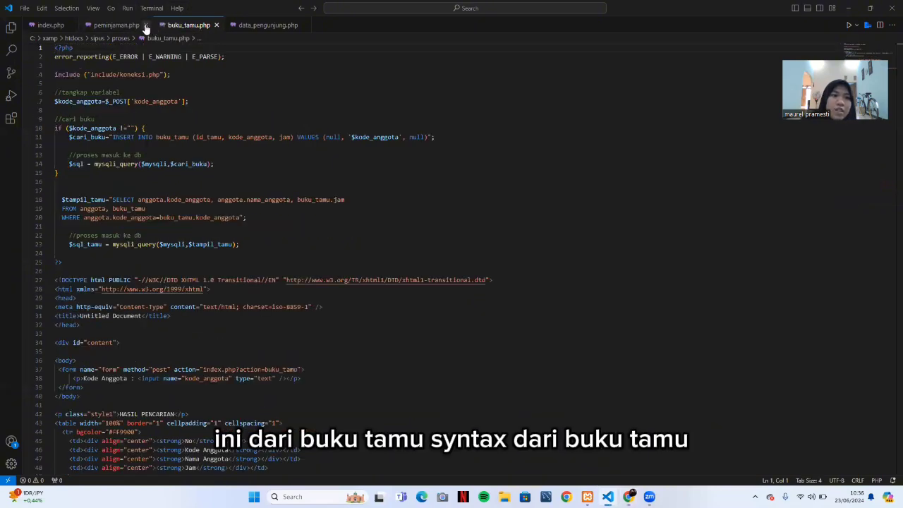
left_click(145, 24)
Read through the buku_tamu.php code, then return to the guest book page in Chrome.
scroll(212, 236, "down", 8)
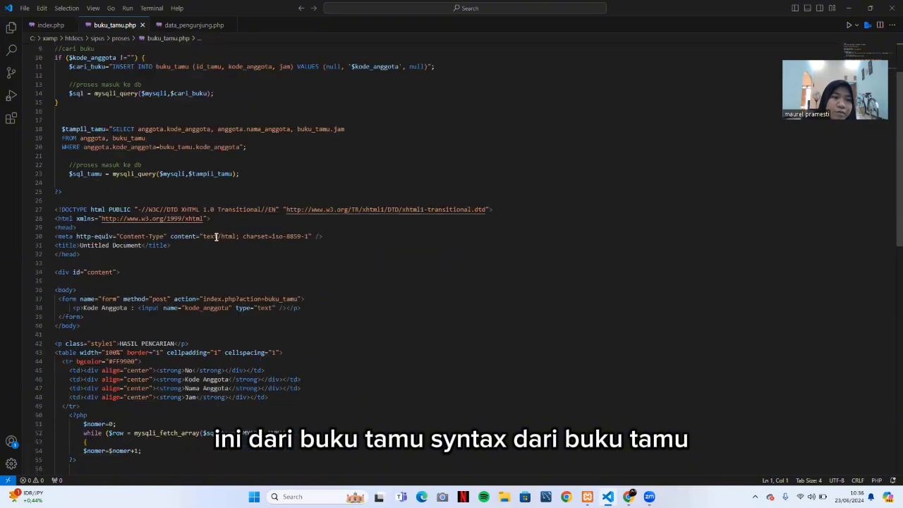
scroll(211, 230, "down", 3)
scroll(211, 229, "up", 5)
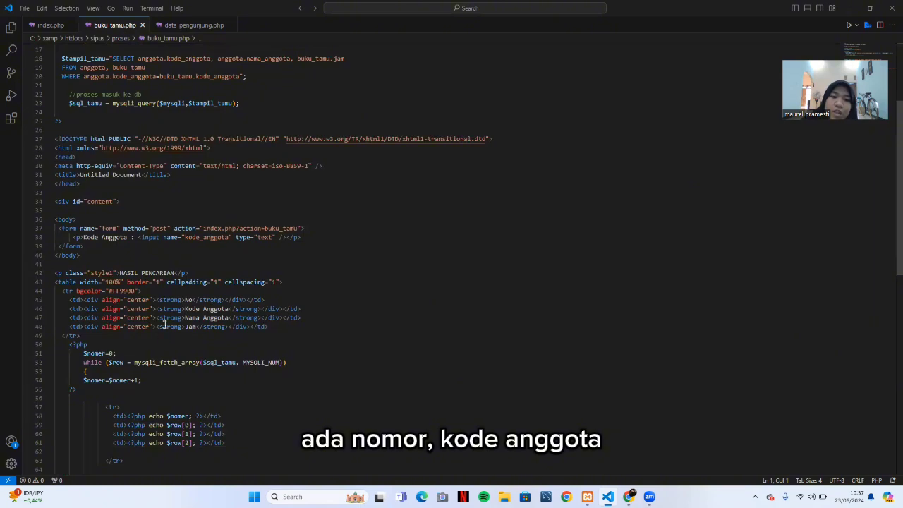
scroll(247, 293, "up", 5)
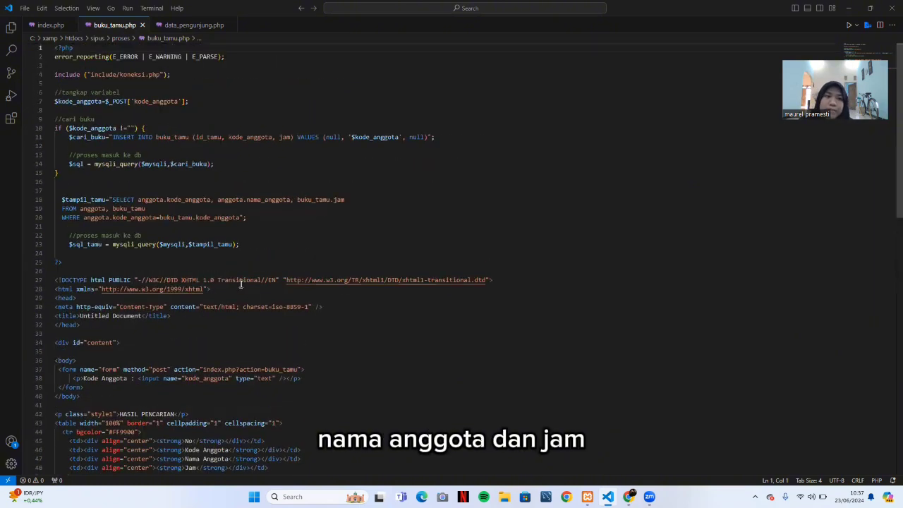
scroll(240, 284, "down", 15)
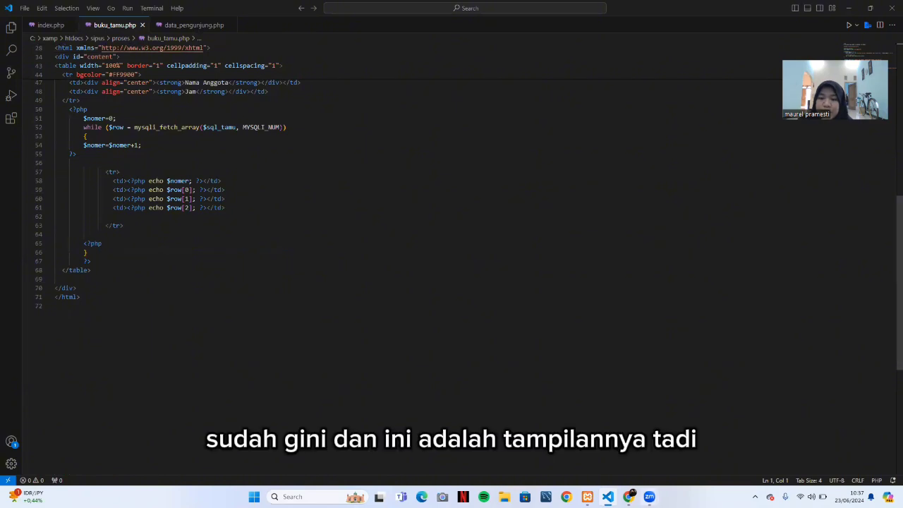
left_click(629, 497)
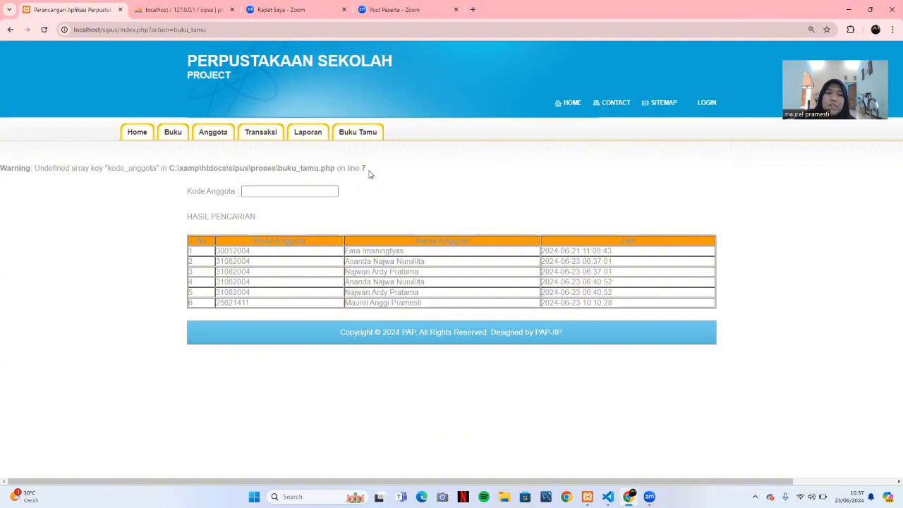
Log a guest-book visit with the pasted member code, then switch to VS Code.
left_click(308, 192)
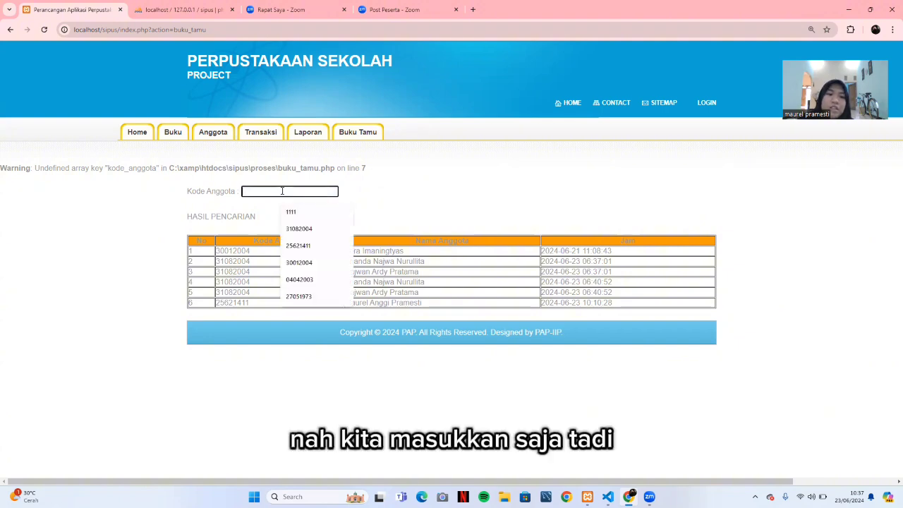
right_click(282, 191)
left_click(314, 276)
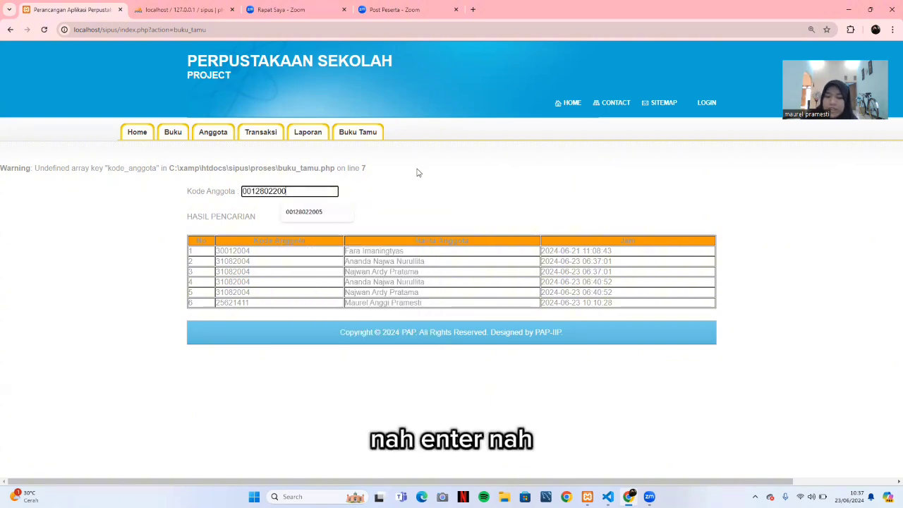
key("Return")
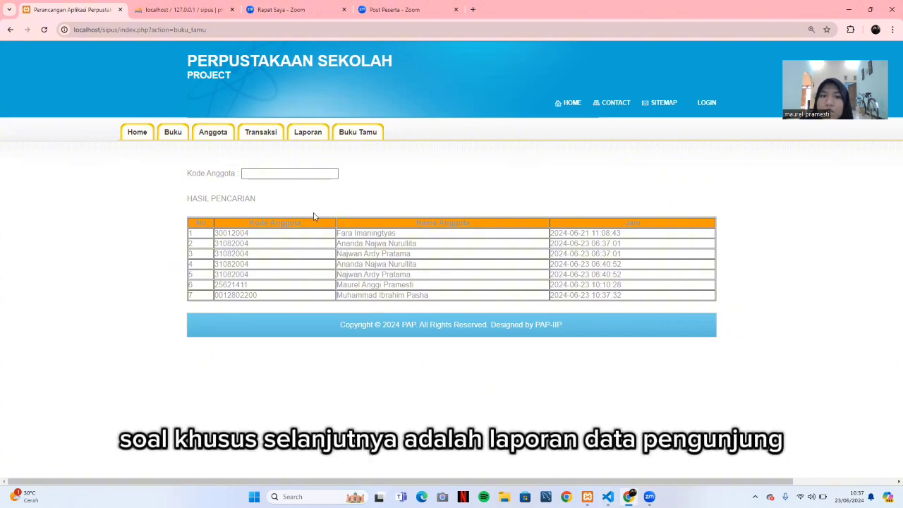
mouse_move(308, 134)
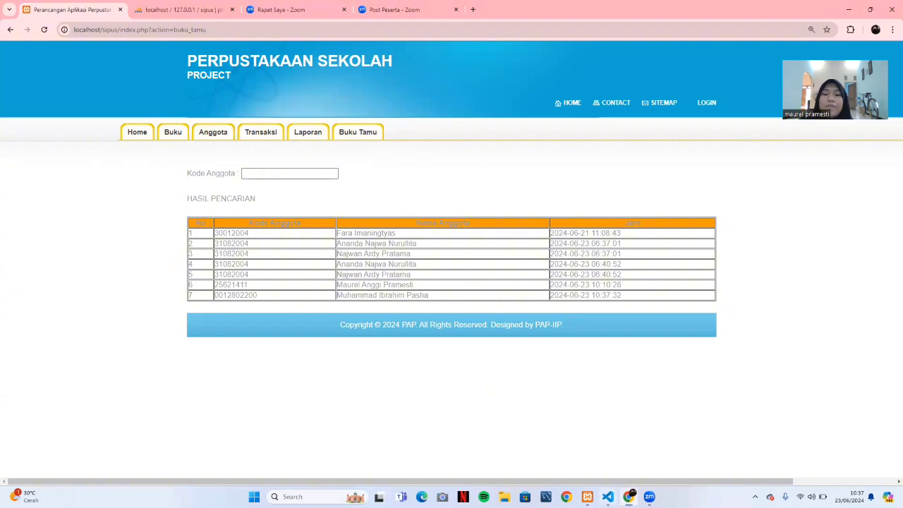
key("alt+Tab")
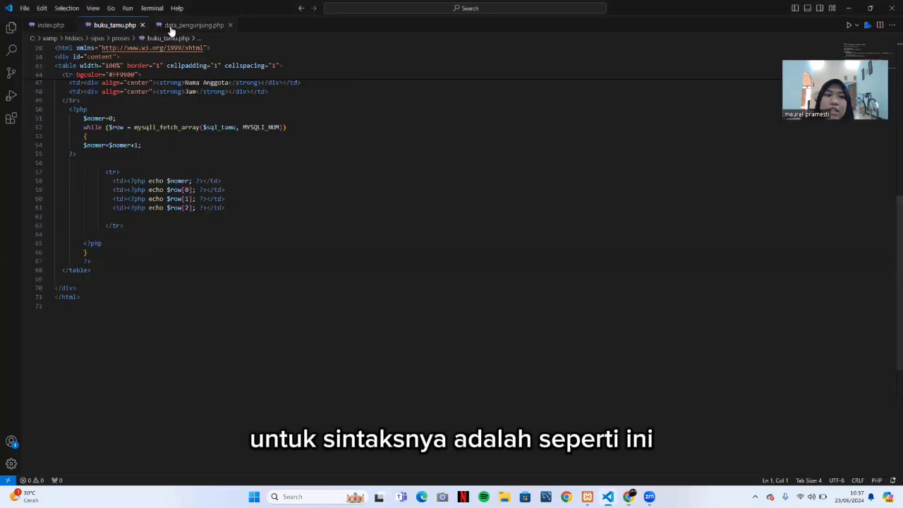
Read the data_pengunjung.php per-day visit count query, then return to Chrome.
left_click(180, 26)
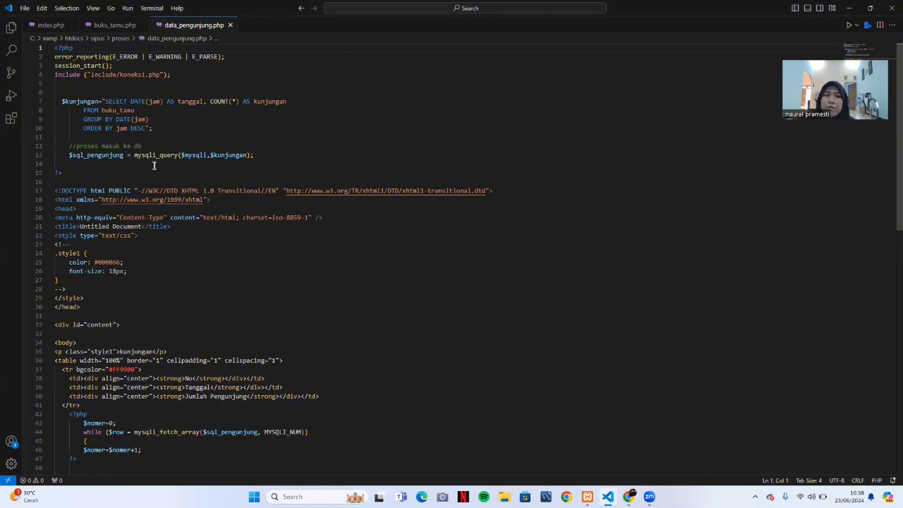
mouse_move(115, 220)
scroll(466, 350, "down", 5)
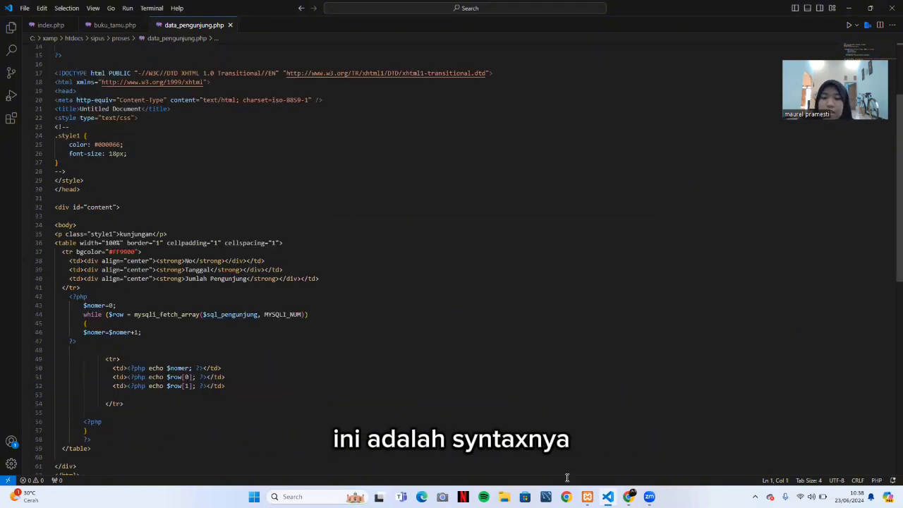
key("alt+Tab")
Open Laporan > Data Pengunjung to show per-day visit counts (6 on 2024-06-23, 1 on 2024-06-21).
mouse_move(302, 138)
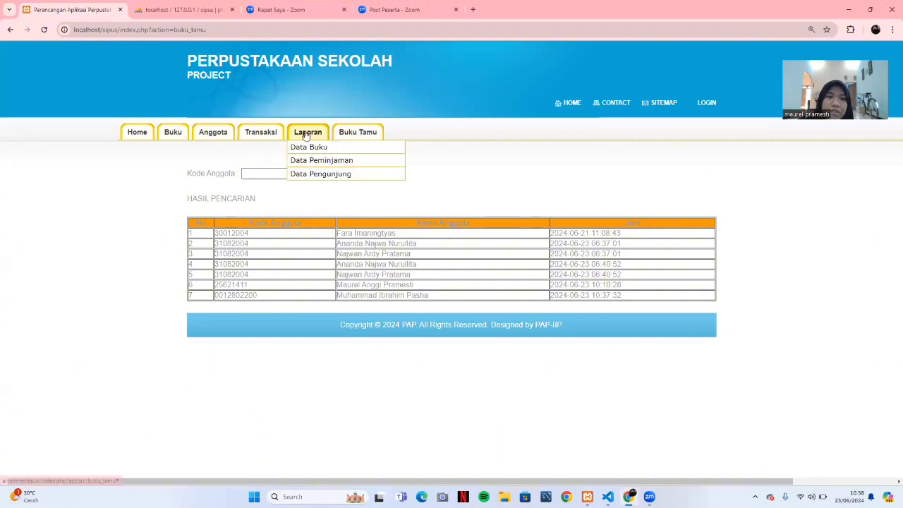
left_click(328, 174)
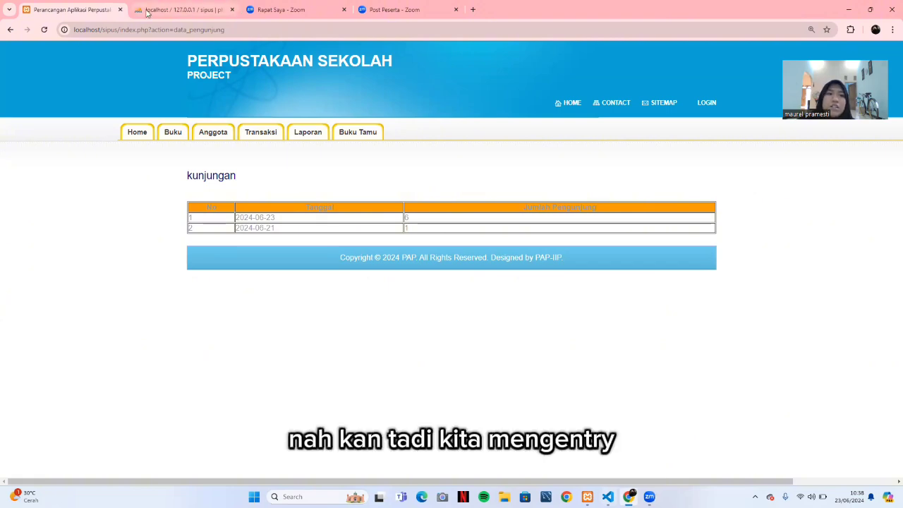
mouse_move(166, 138)
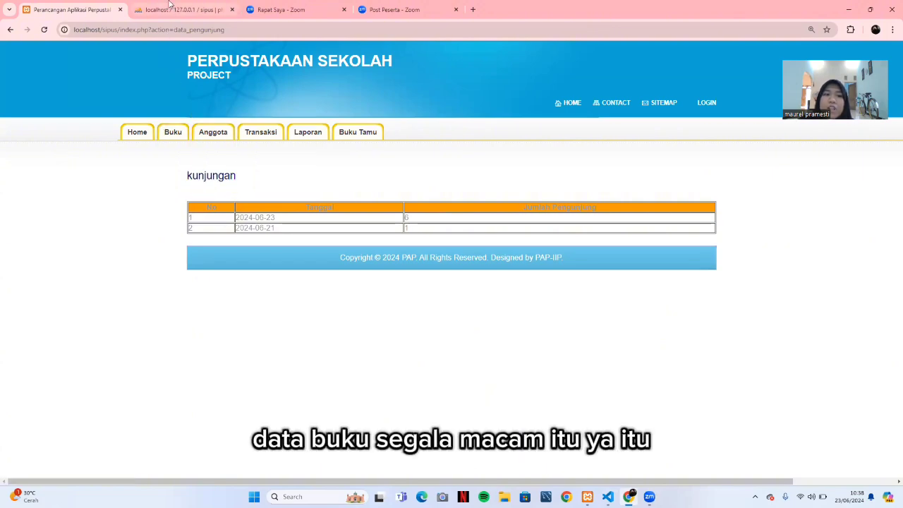
Browse the sipus buku table records in phpMyAdmin.
left_click(169, 7)
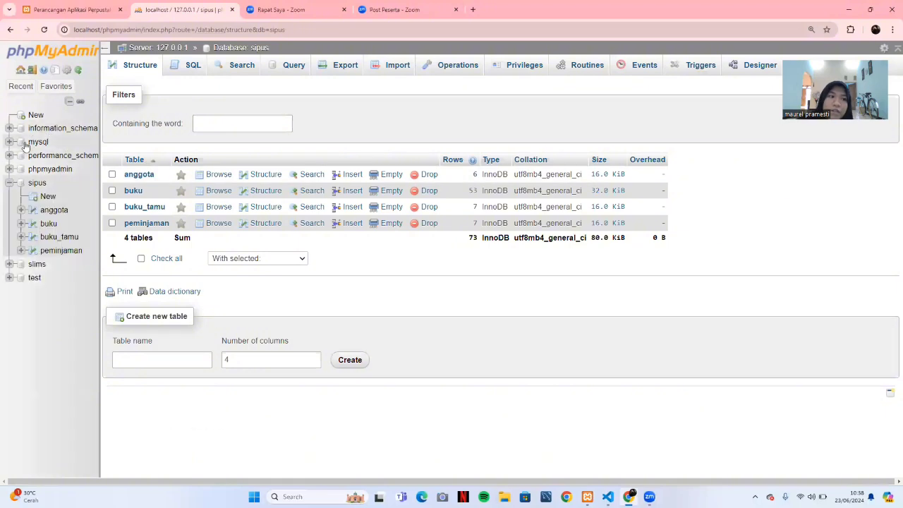
left_click(49, 223)
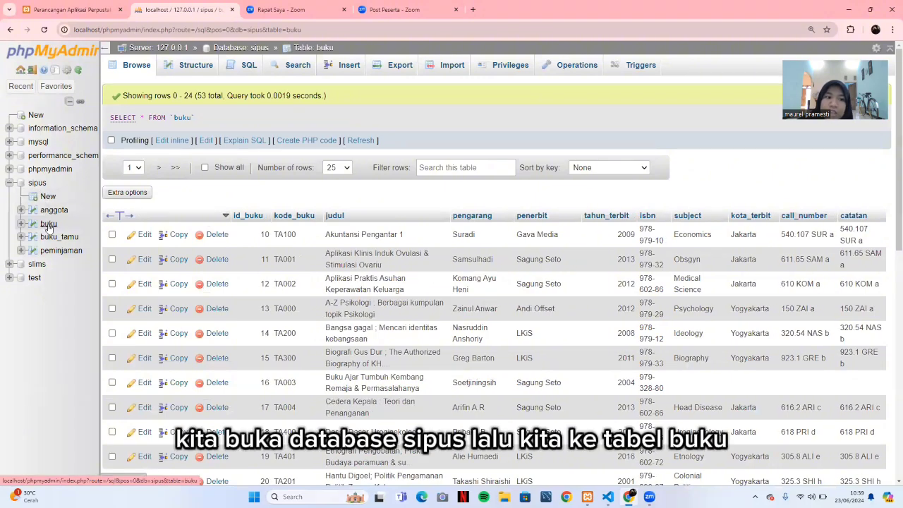
scroll(302, 269, "down", 2)
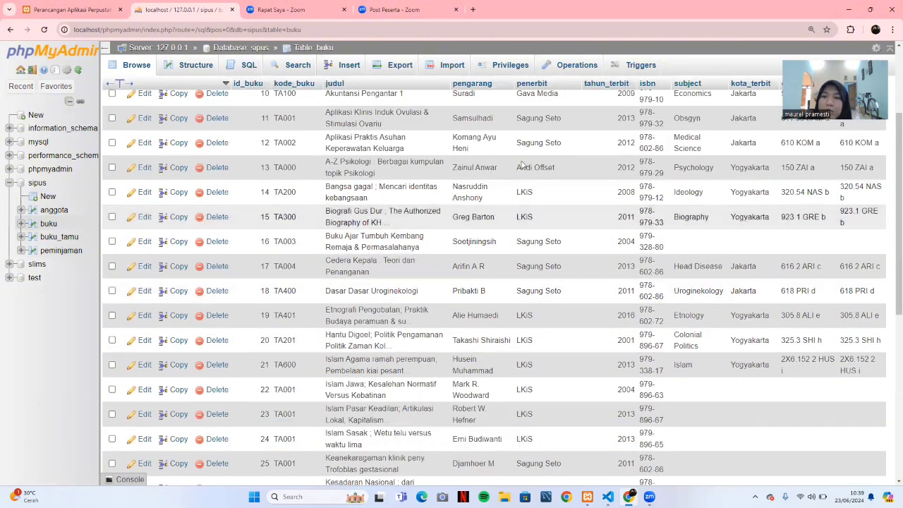
scroll(487, 189, "up", 2)
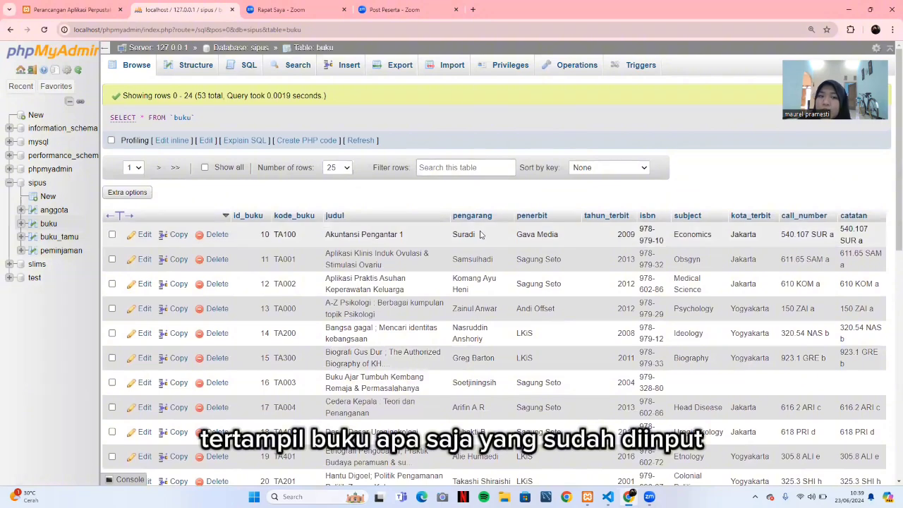
scroll(396, 205, "down", 2)
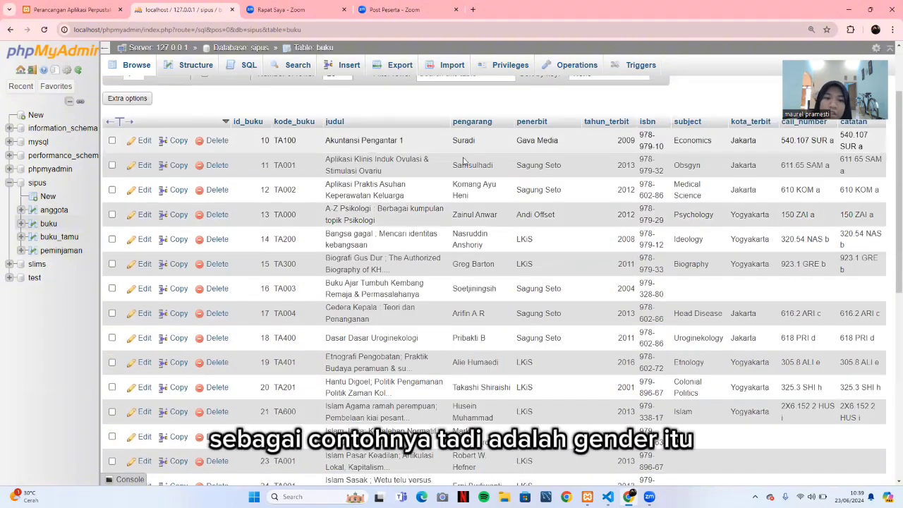
scroll(381, 233, "down", 3)
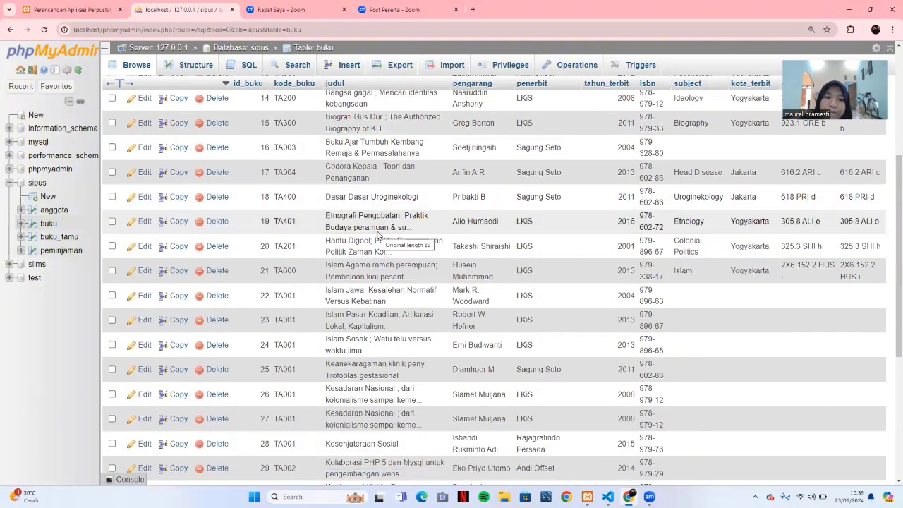
scroll(379, 235, "down", 4)
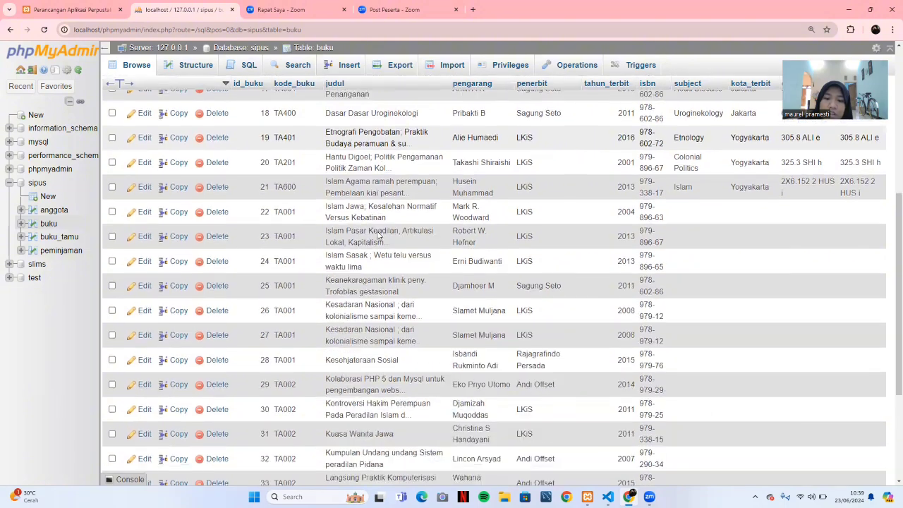
scroll(378, 233, "up", 4)
scroll(378, 235, "up", 3)
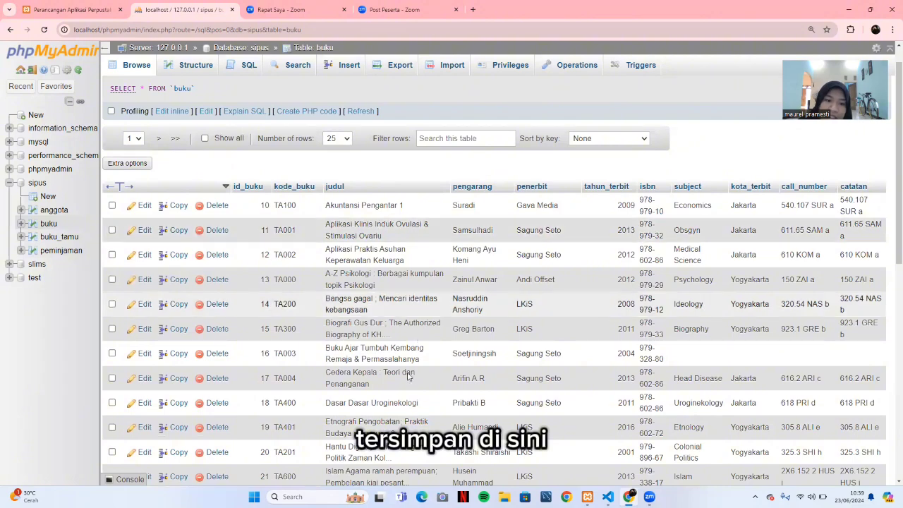
scroll(399, 339, "down", 2)
scroll(399, 338, "down", 5)
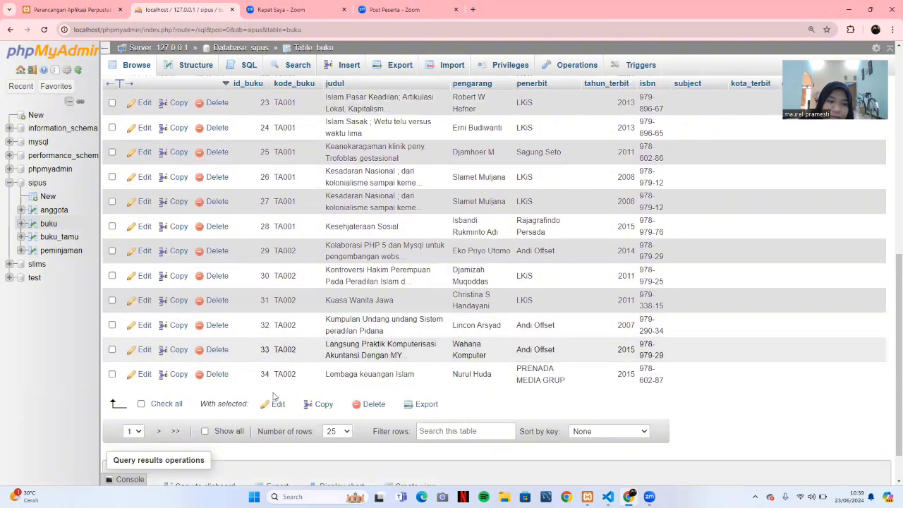
Show 100 rows per page to list all 53 books, including TA650 Gender dan Strategi Pengurus.
left_click(345, 434)
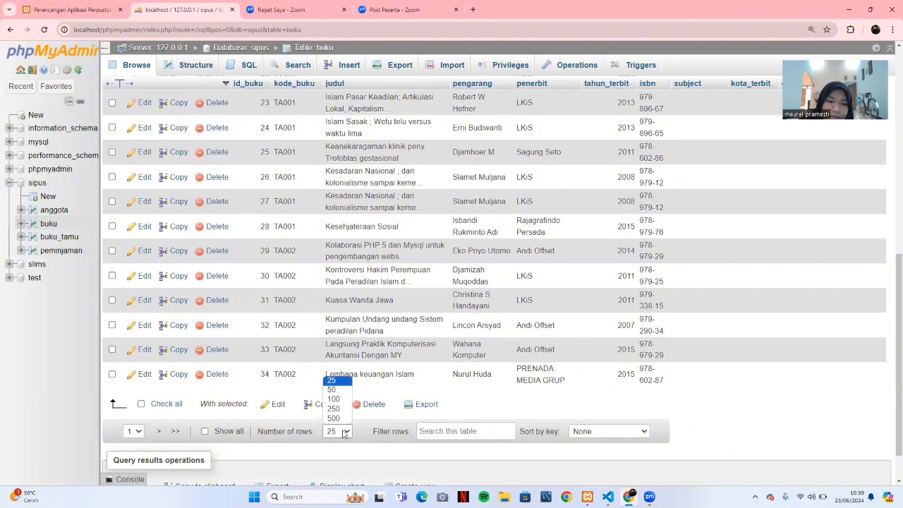
left_click(346, 400)
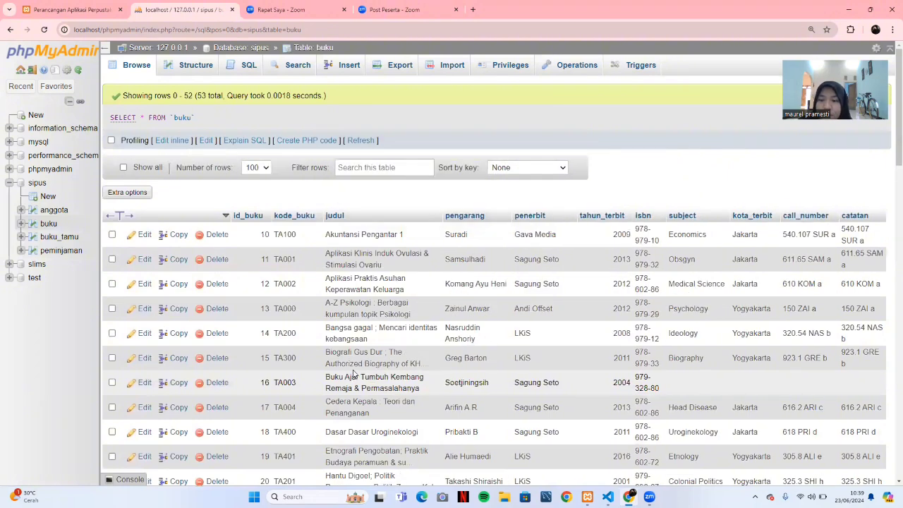
scroll(353, 365, "down", 6)
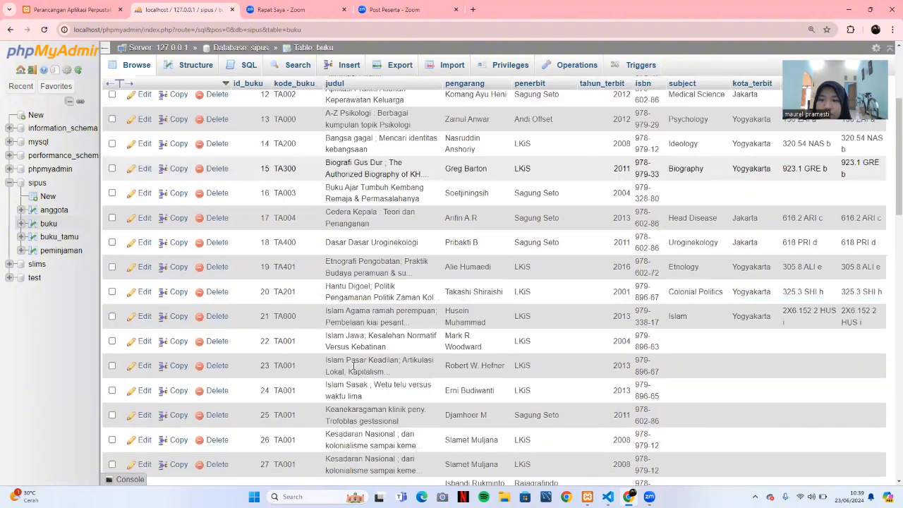
scroll(352, 365, "down", 5)
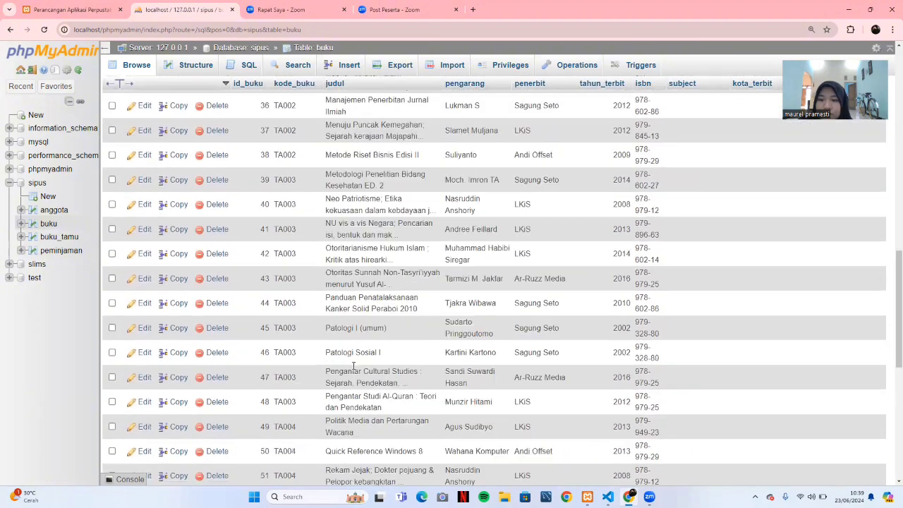
scroll(354, 365, "down", 6)
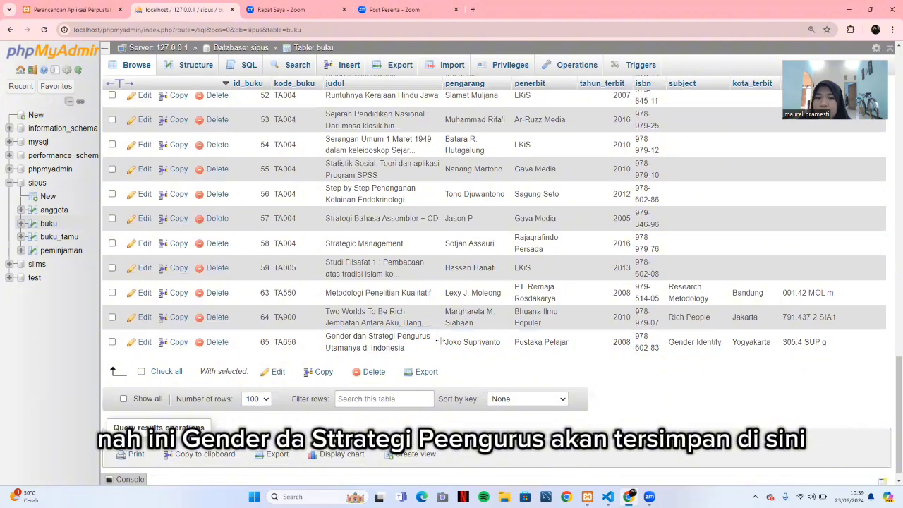
scroll(343, 263, "up", 4)
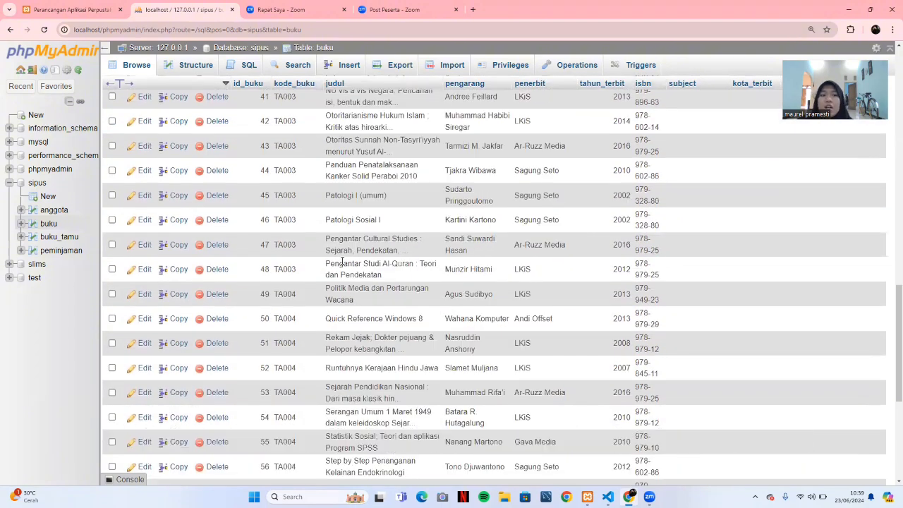
scroll(282, 257, "up", 5)
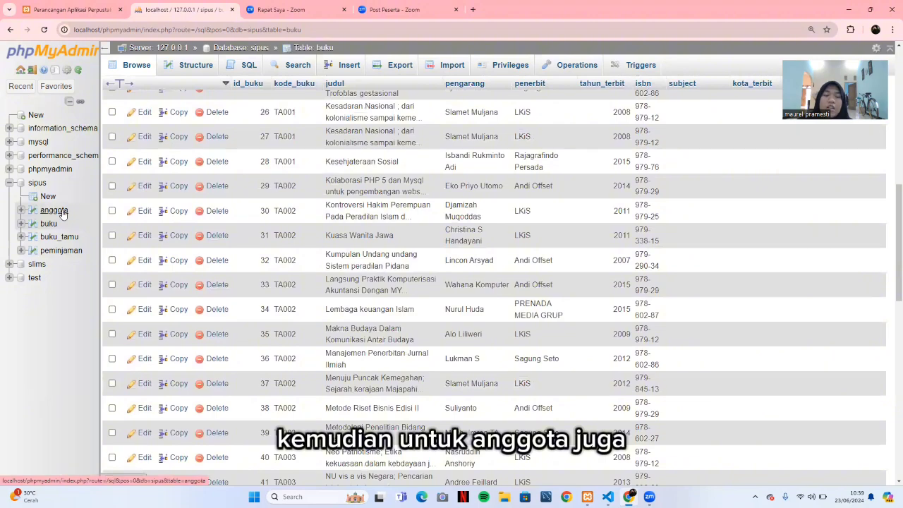
Browse the anggota and buku_tamu tables, then return to the library's kunjungan report.
left_click(62, 214)
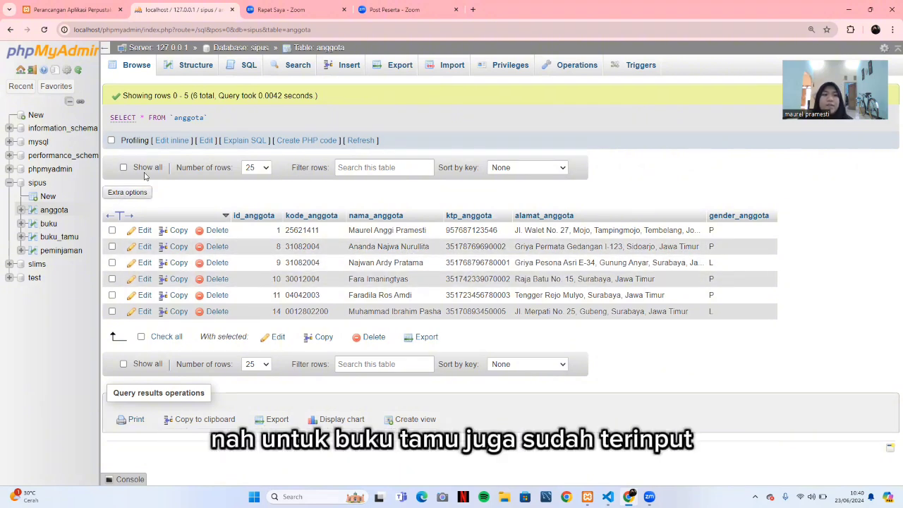
left_click(73, 236)
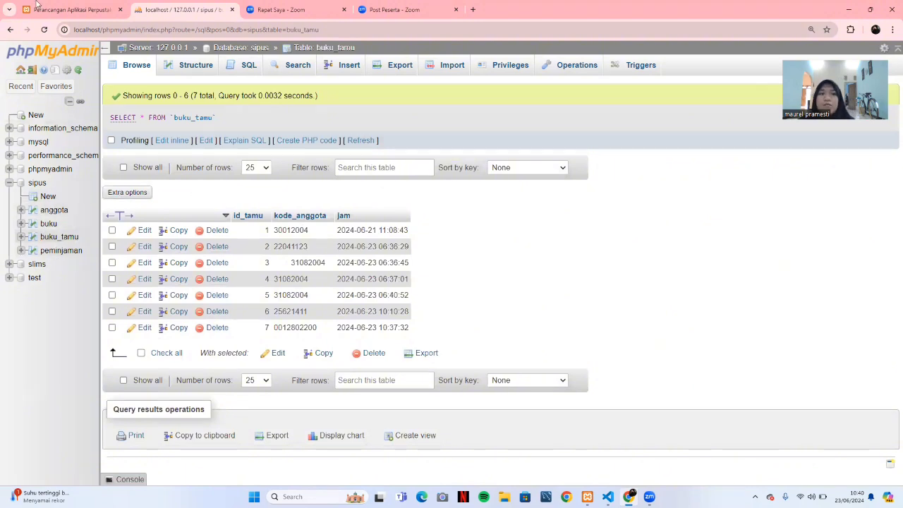
left_click(59, 10)
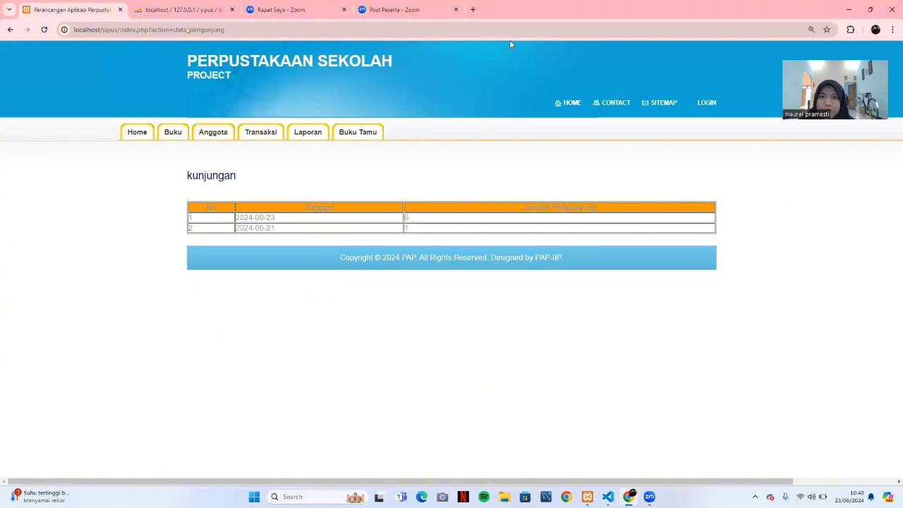